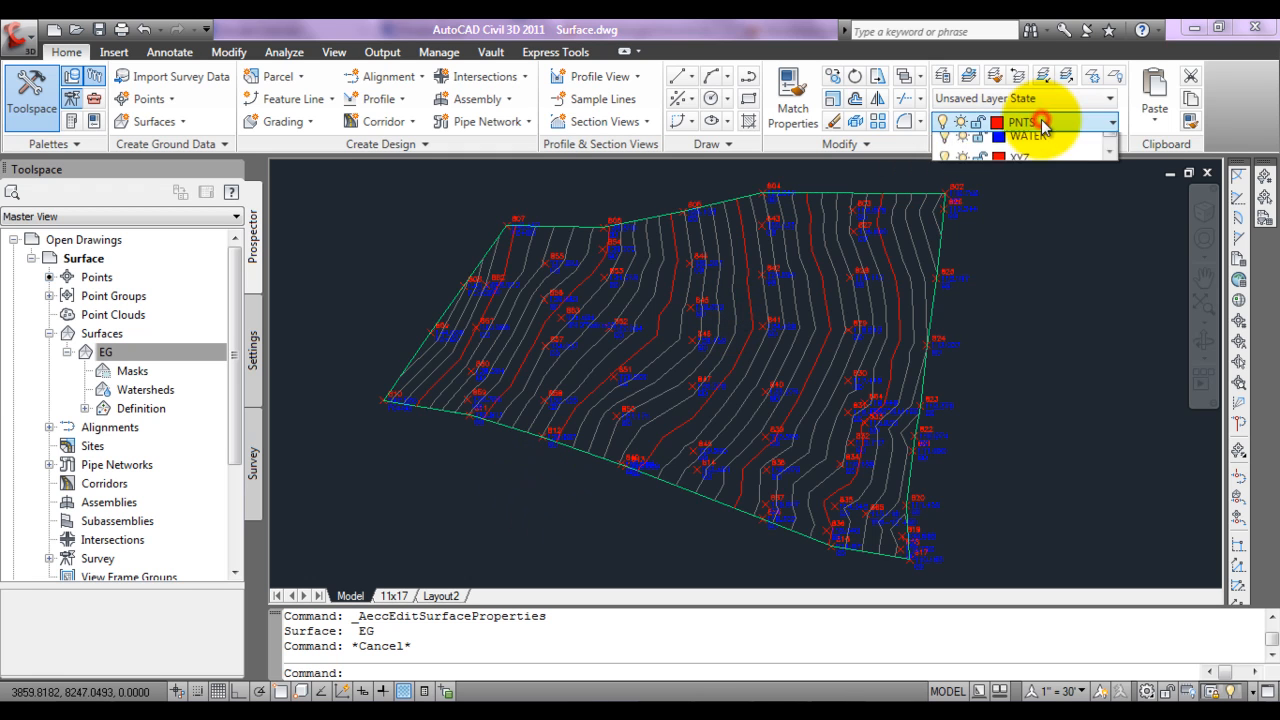
Step: Make TOPO the current layer and freeze the PNTS layer by picking one of the survey points
click(1045, 123)
click(1036, 262)
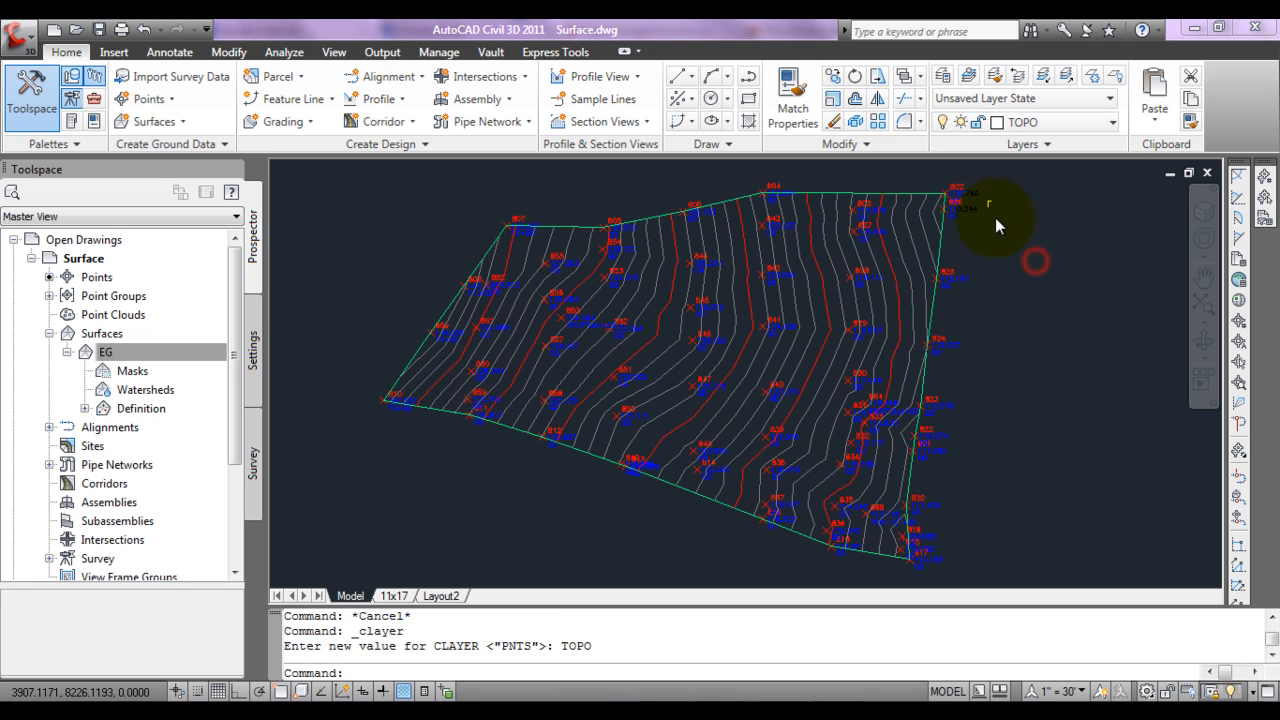
click(1065, 80)
click(952, 190)
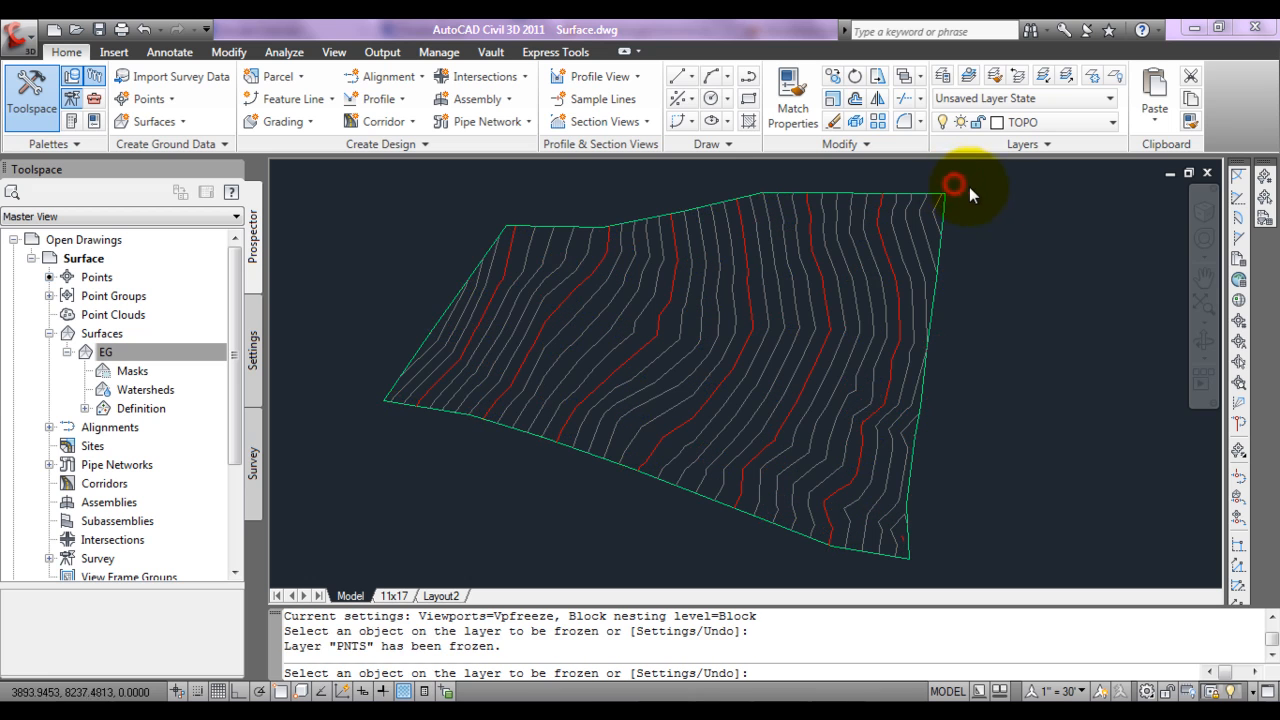
key(Return)
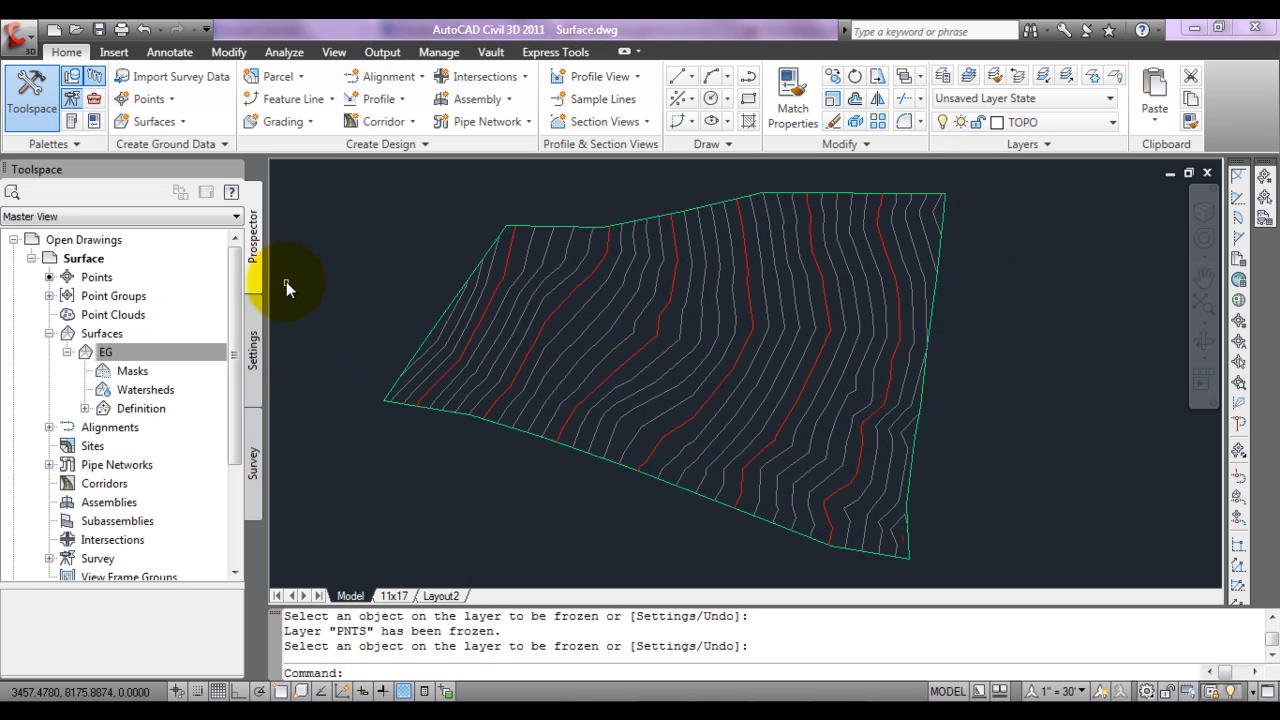
Step: Open the Add Labels tool for surfaces, with Surface as the feature and Contour - Single as the label type
click(229, 52)
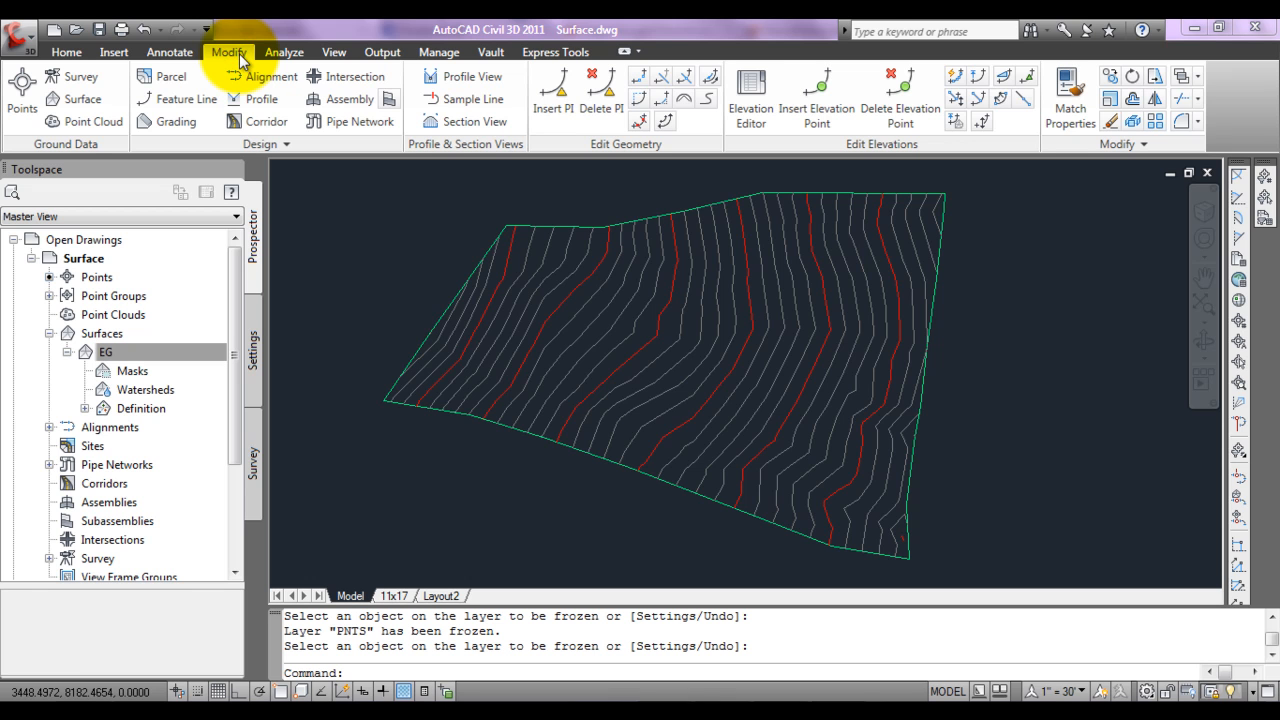
click(80, 100)
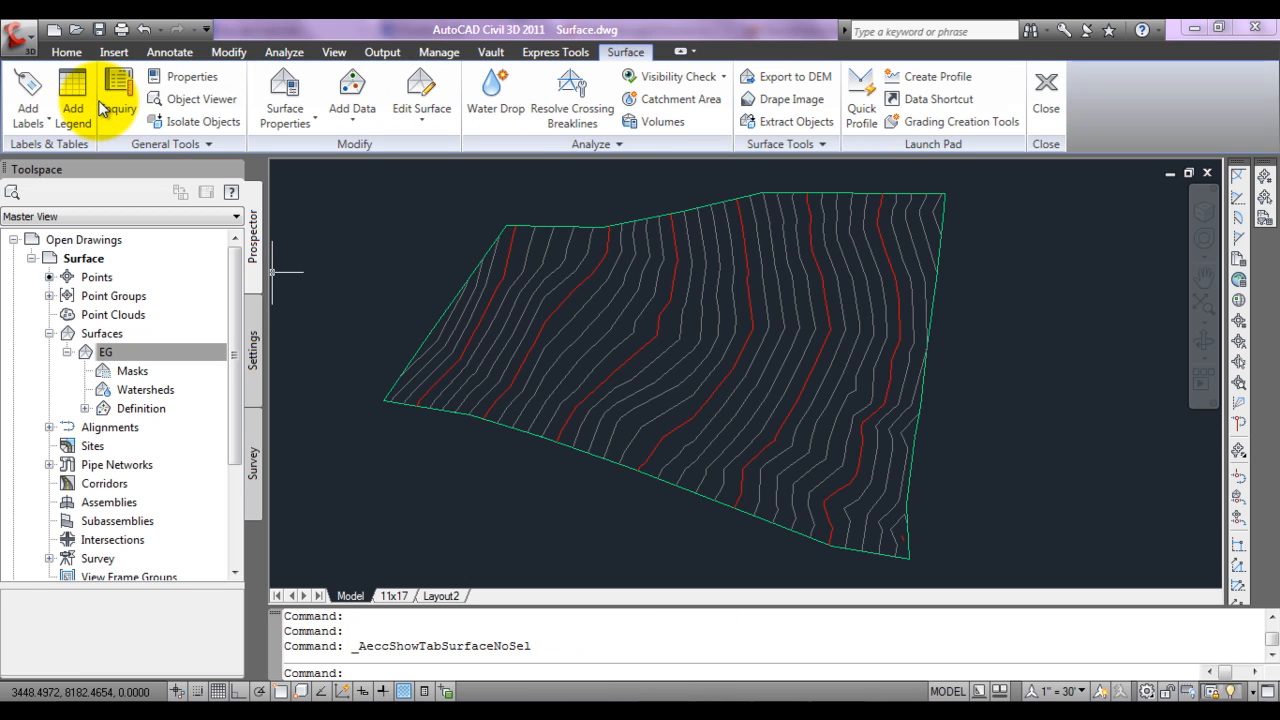
click(42, 123)
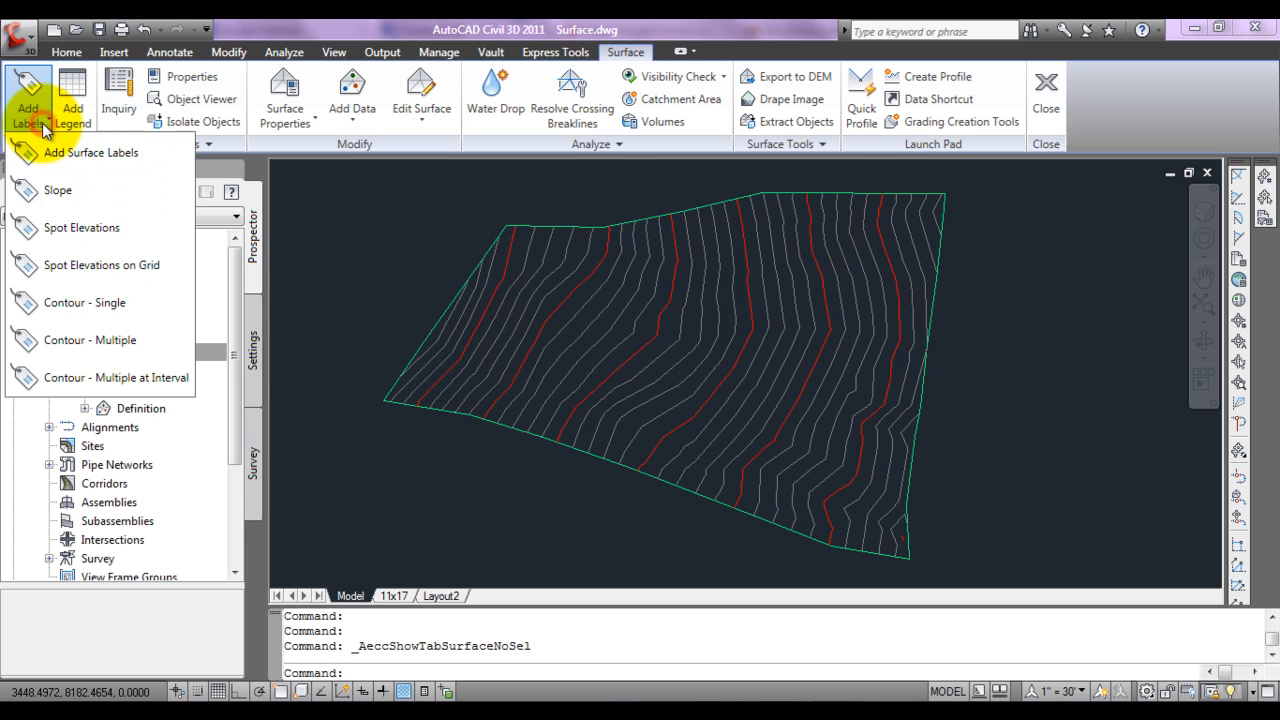
click(48, 150)
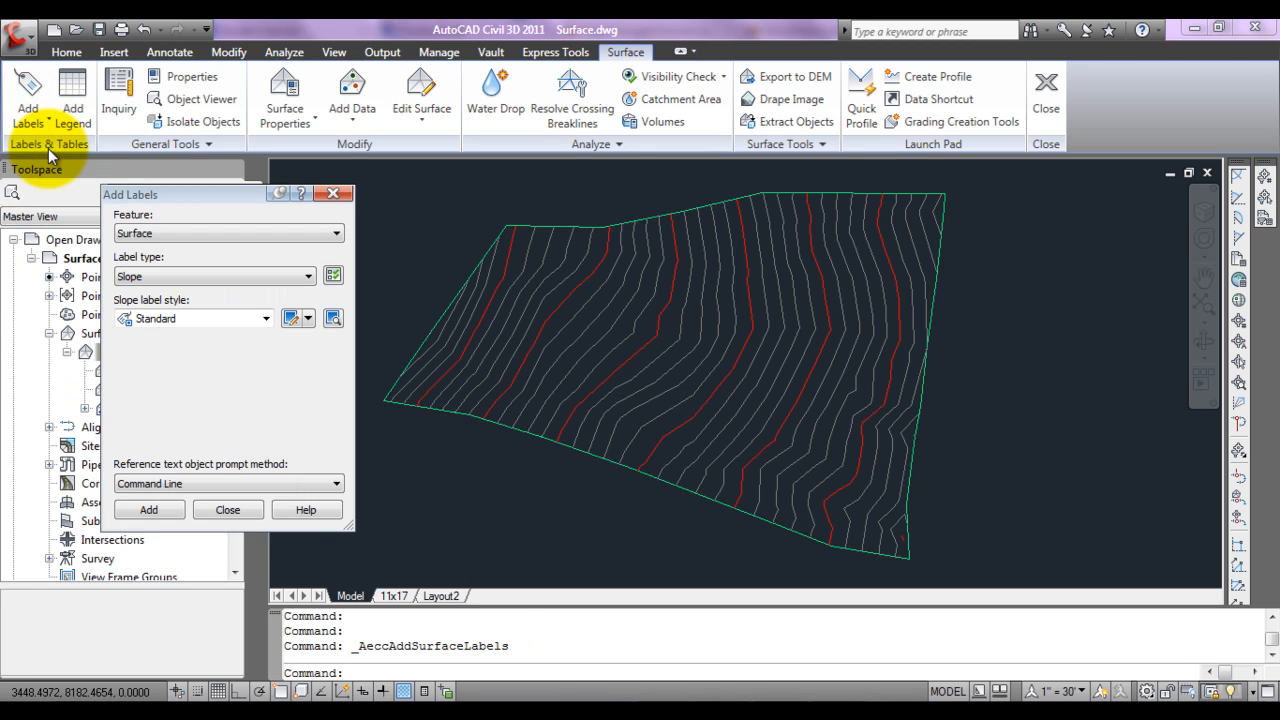
click(139, 234)
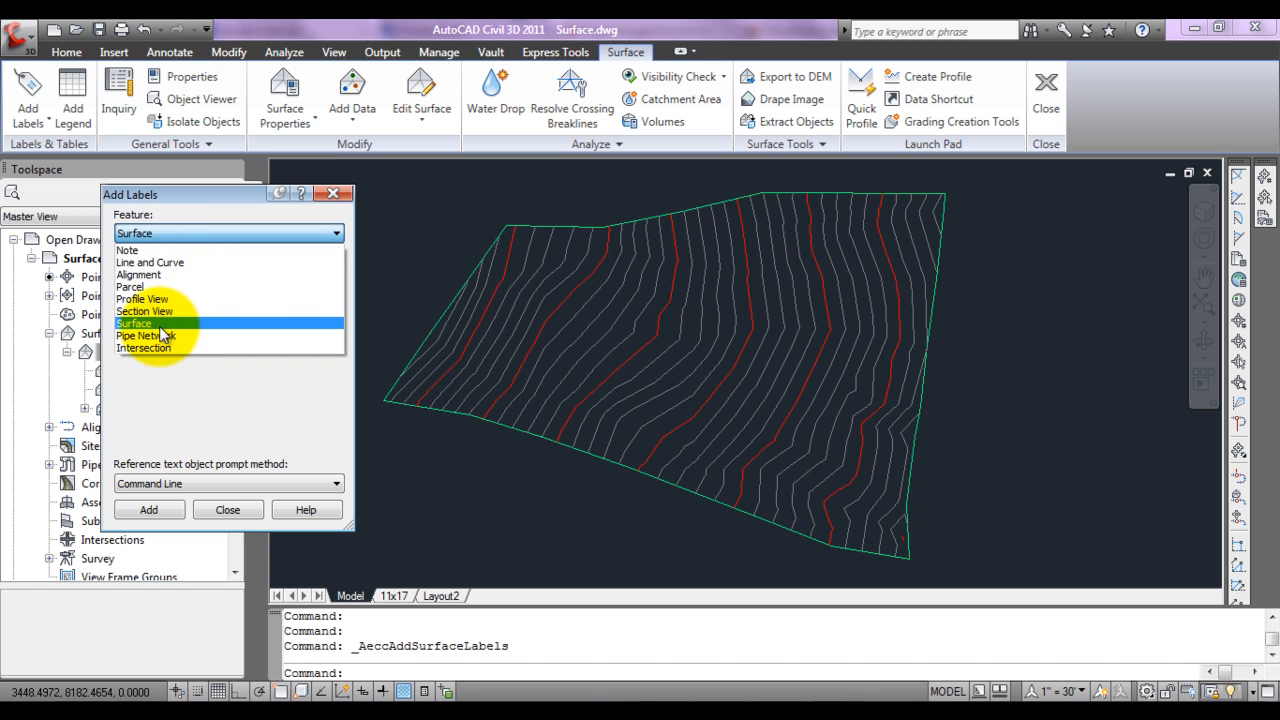
click(160, 324)
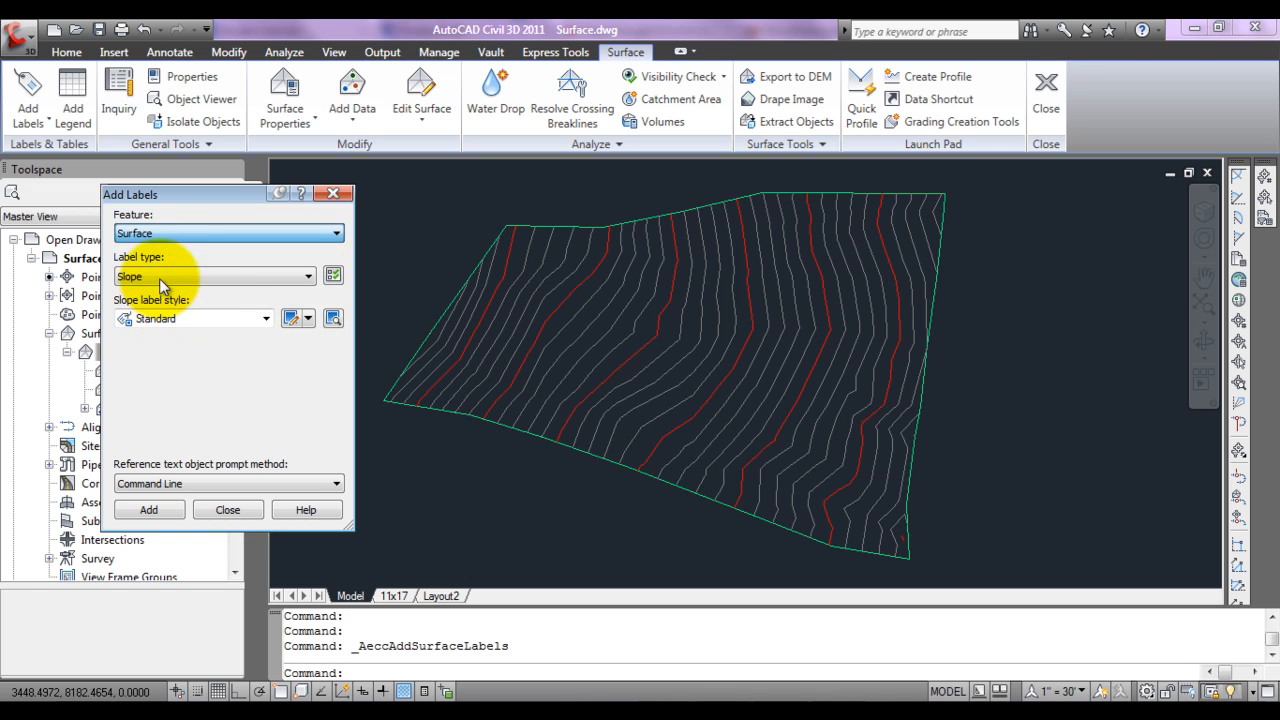
click(159, 270)
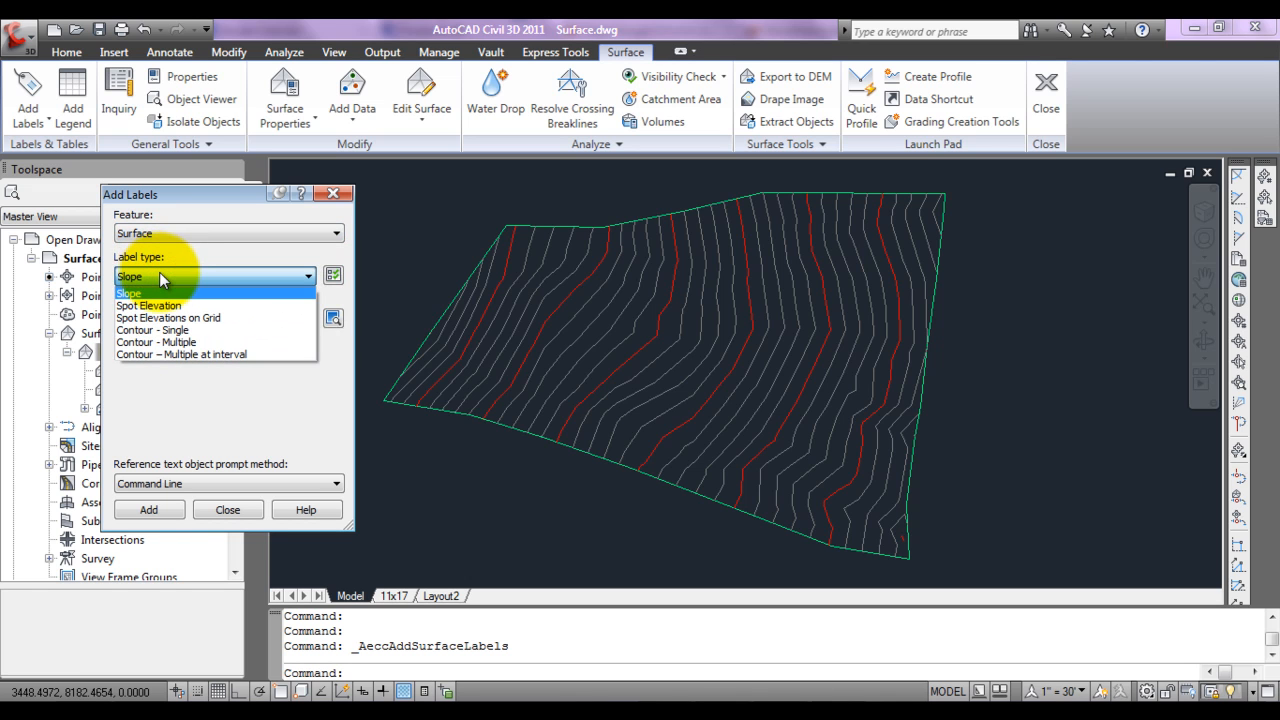
click(164, 332)
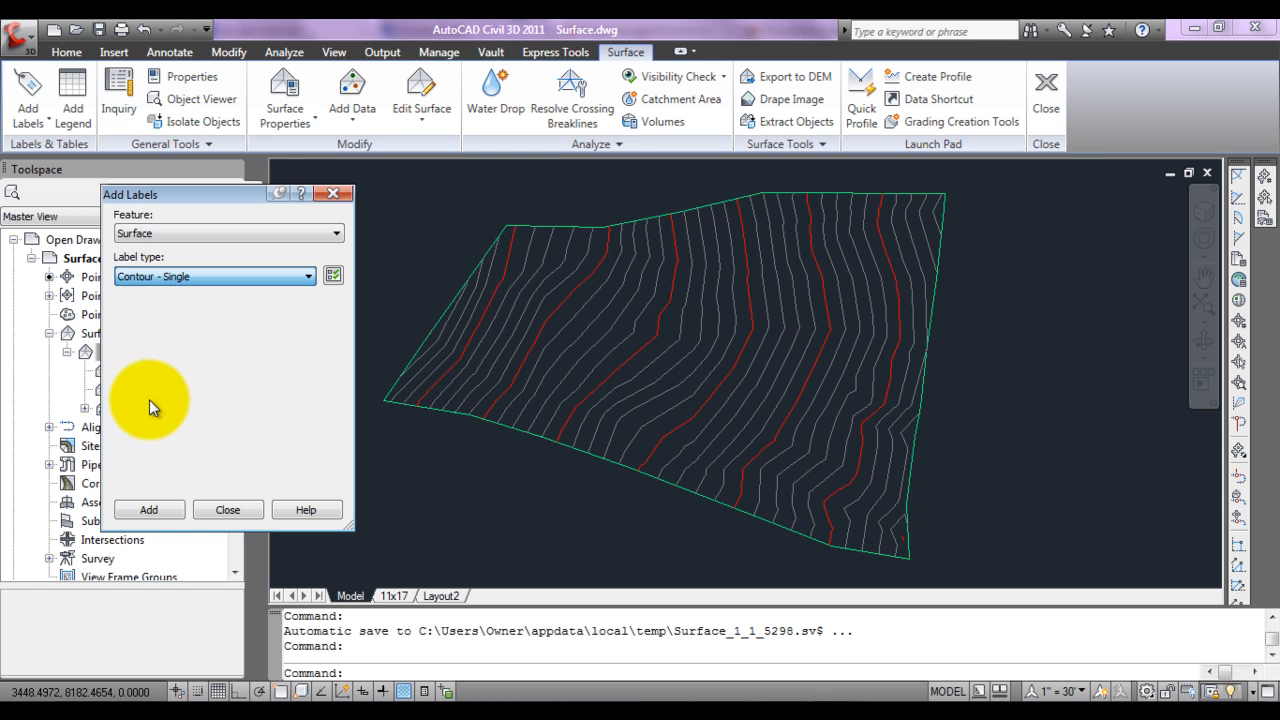
click(148, 509)
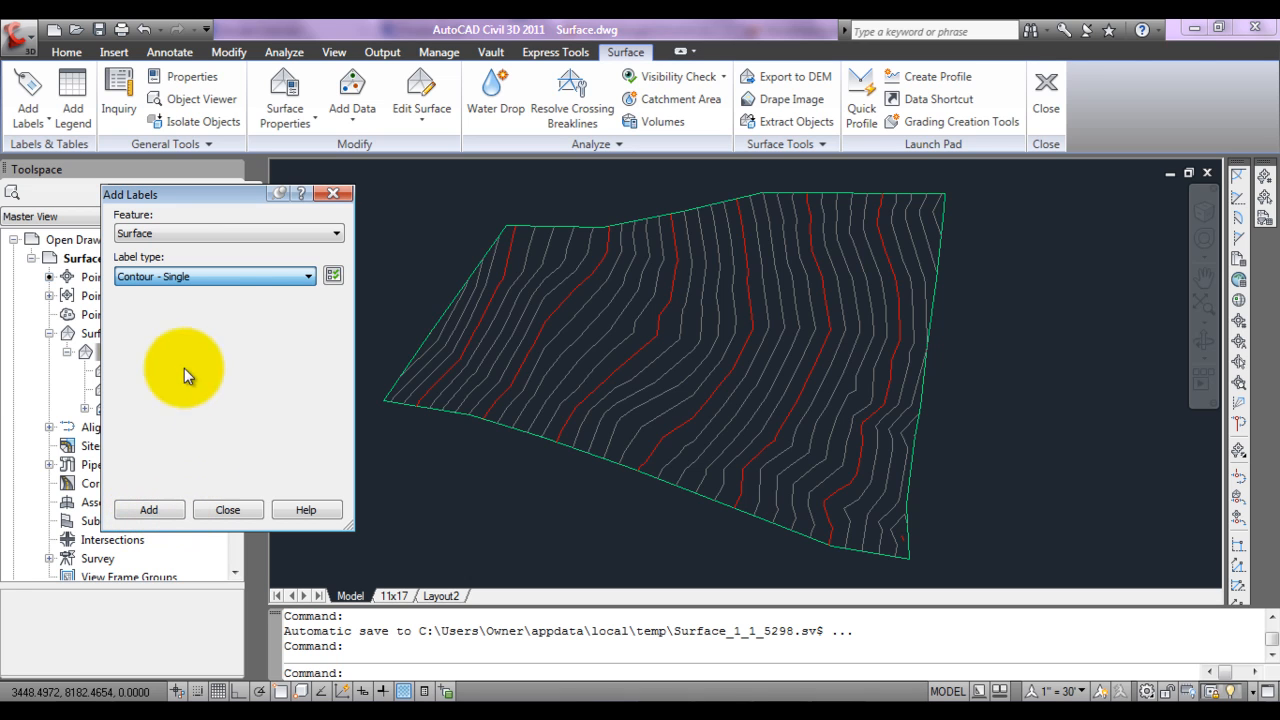
click(282, 276)
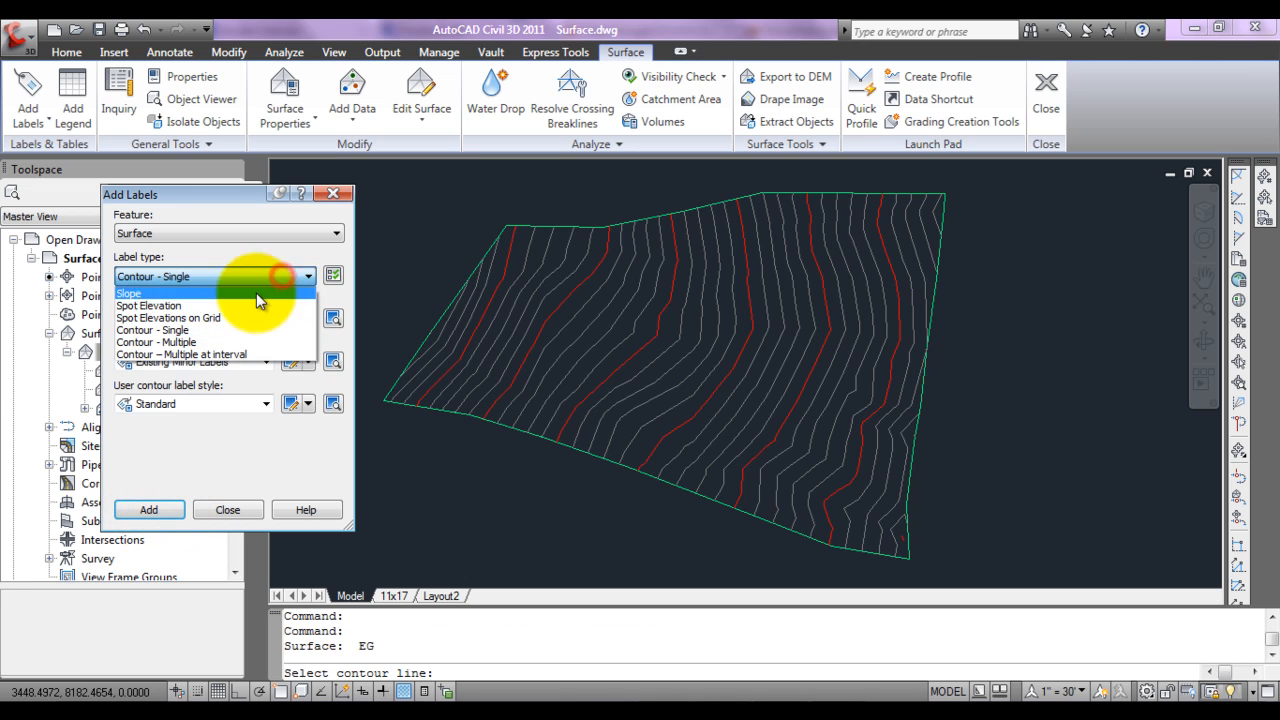
click(216, 331)
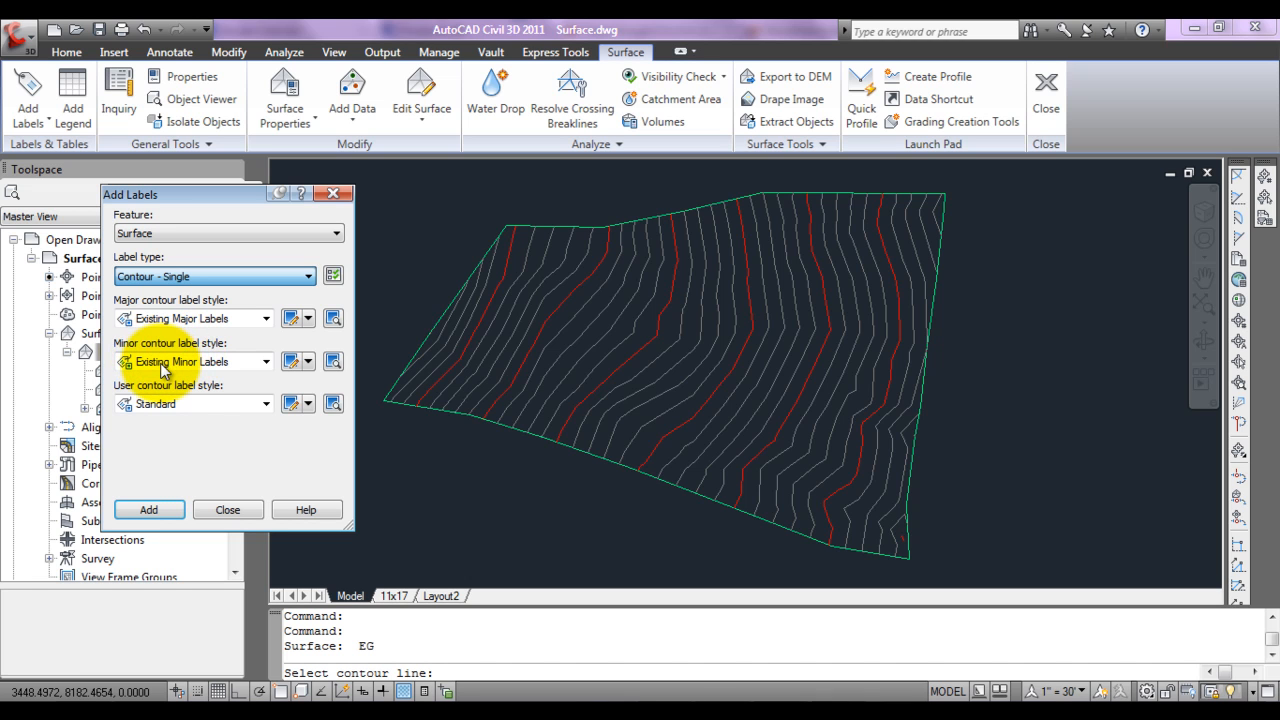
Step: Label individual contours in the western part of surface EG, including three labels along the 132 contour
click(165, 512)
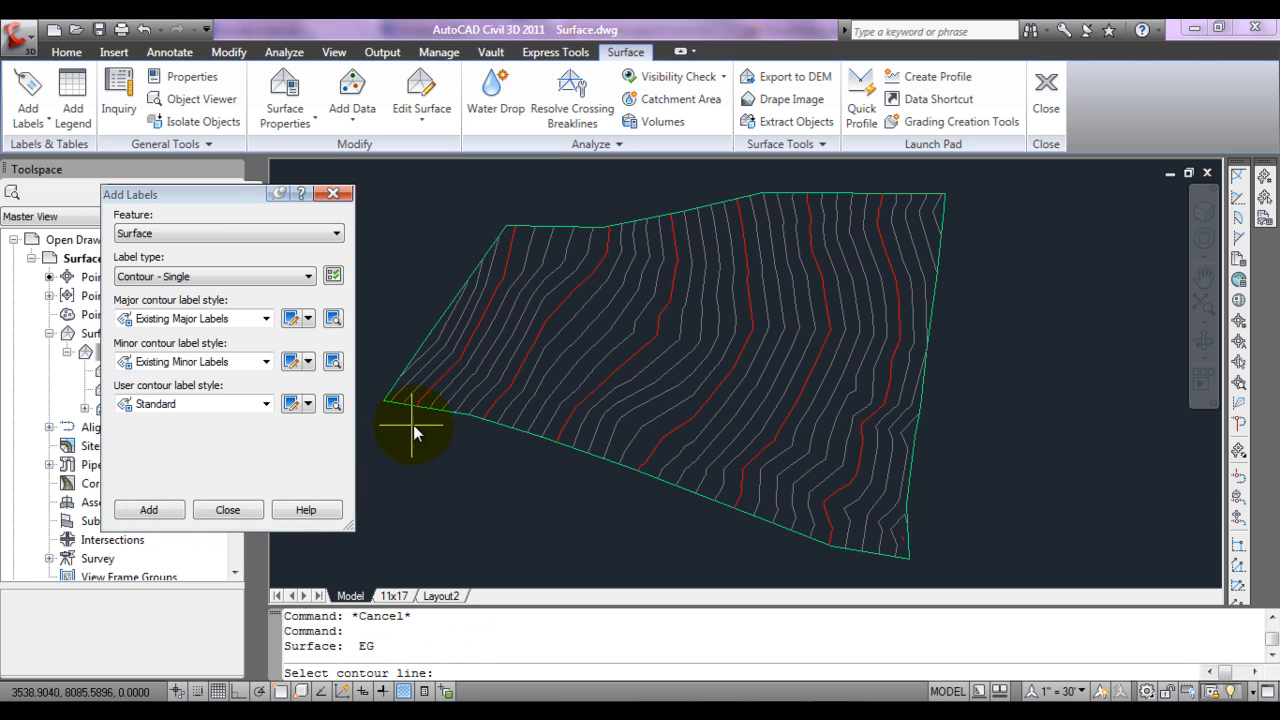
click(455, 384)
click(465, 387)
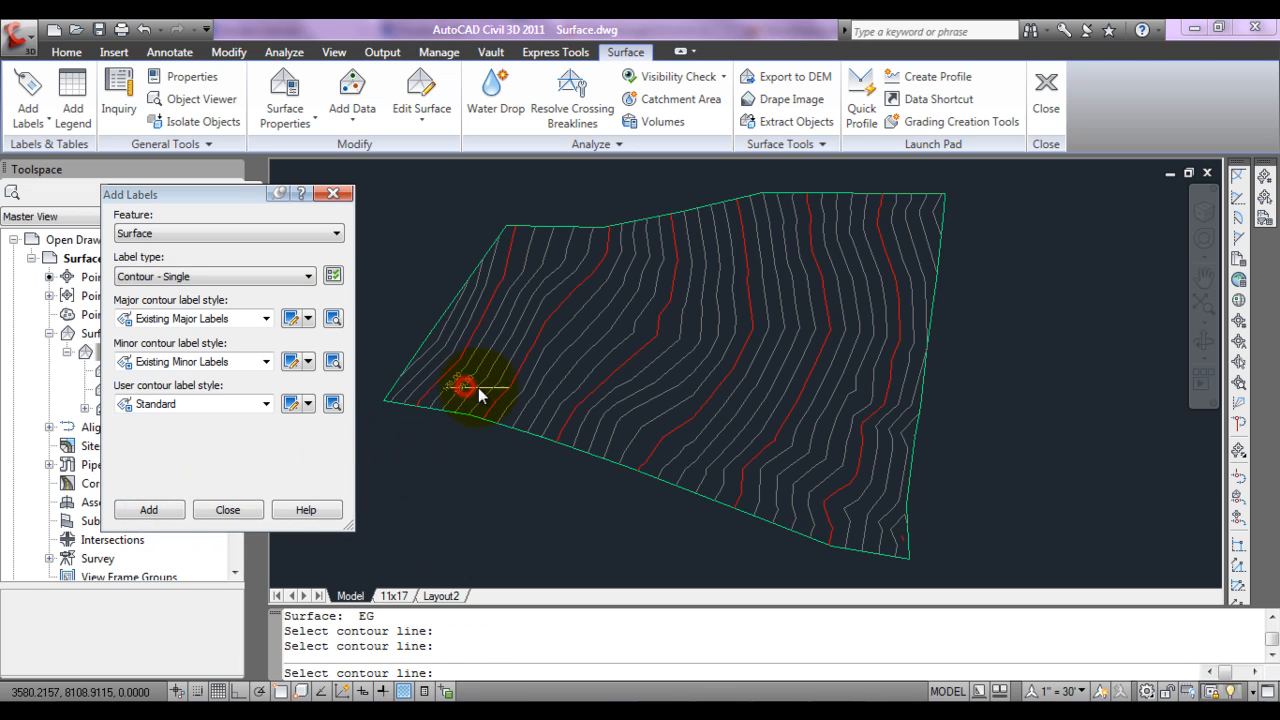
click(523, 317)
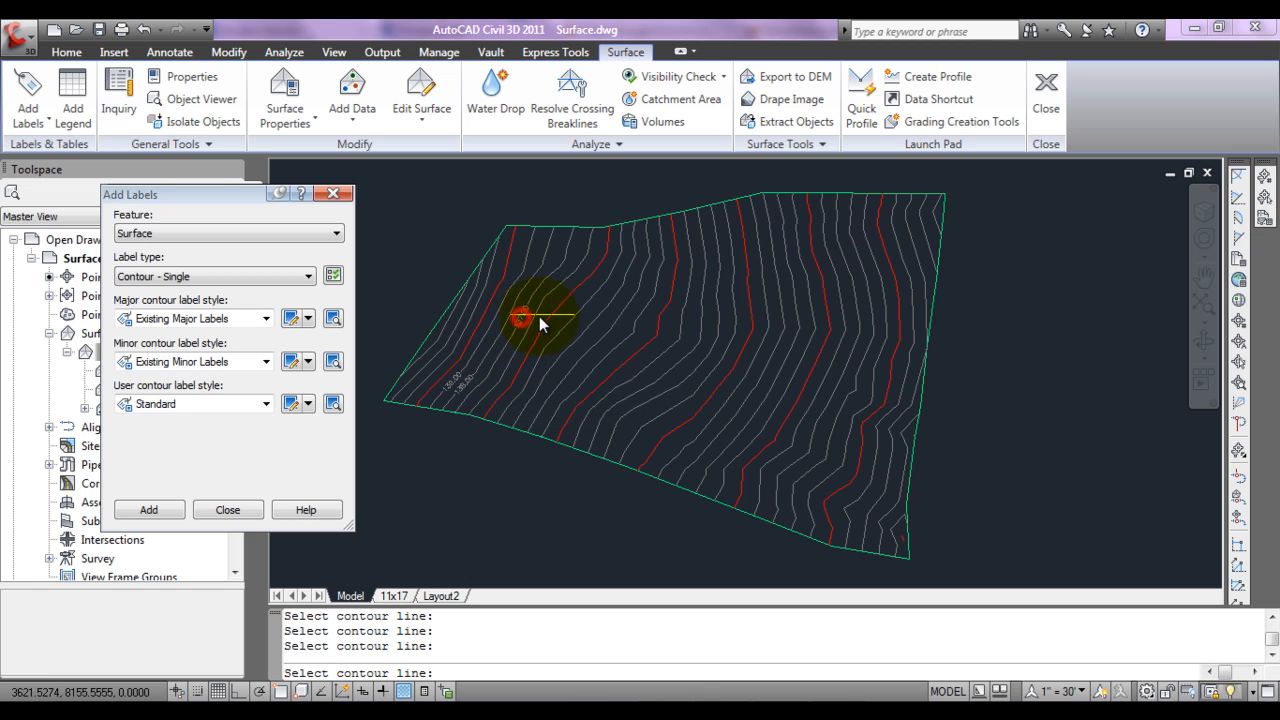
click(602, 337)
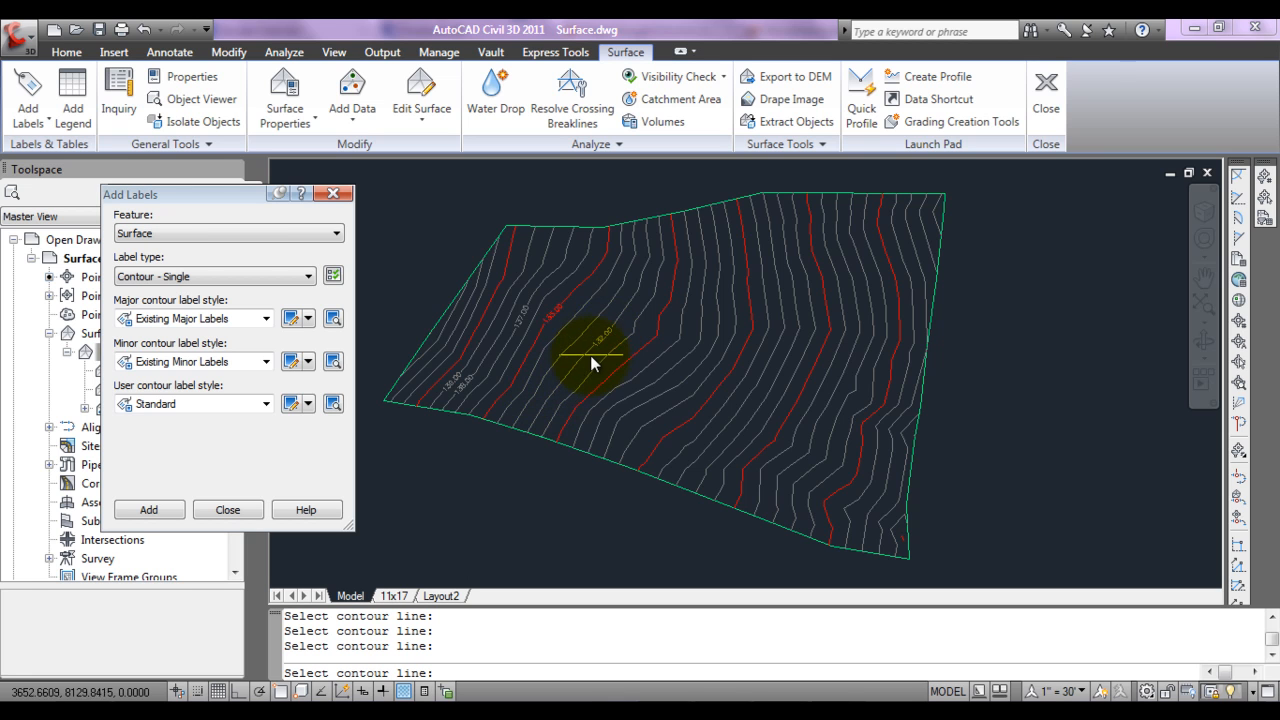
scroll(596, 351, up, 1)
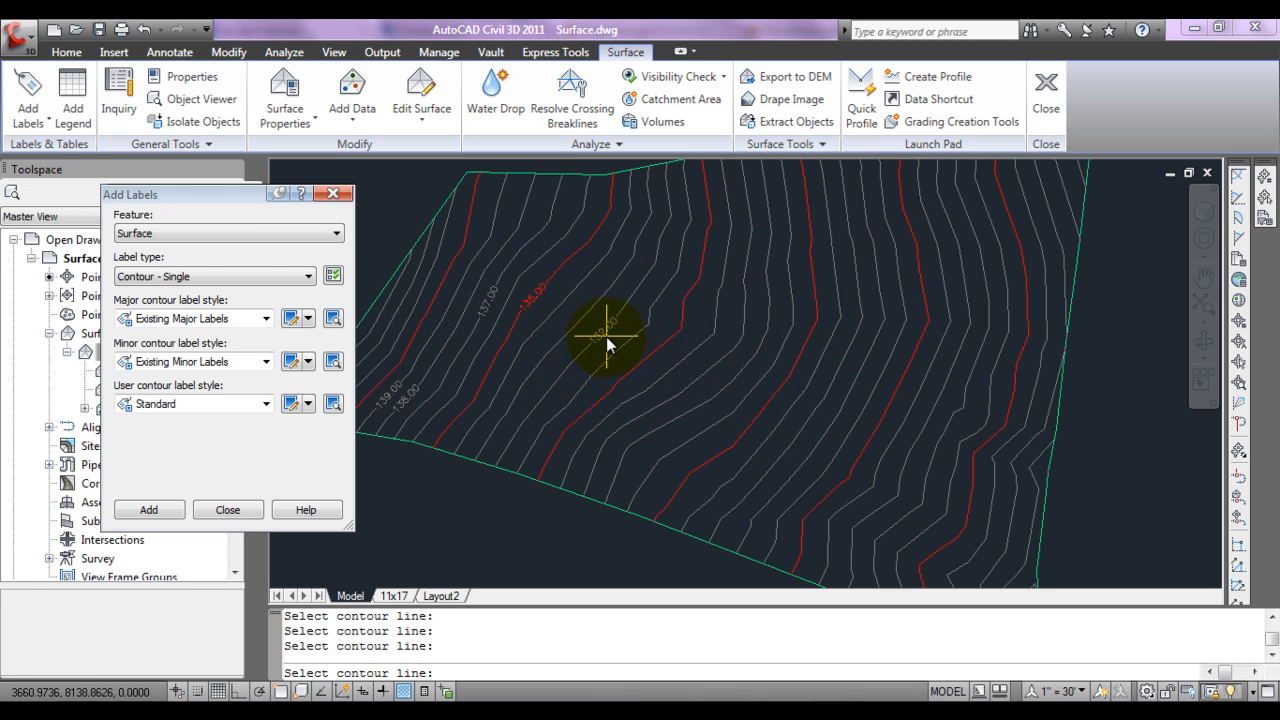
click(572, 363)
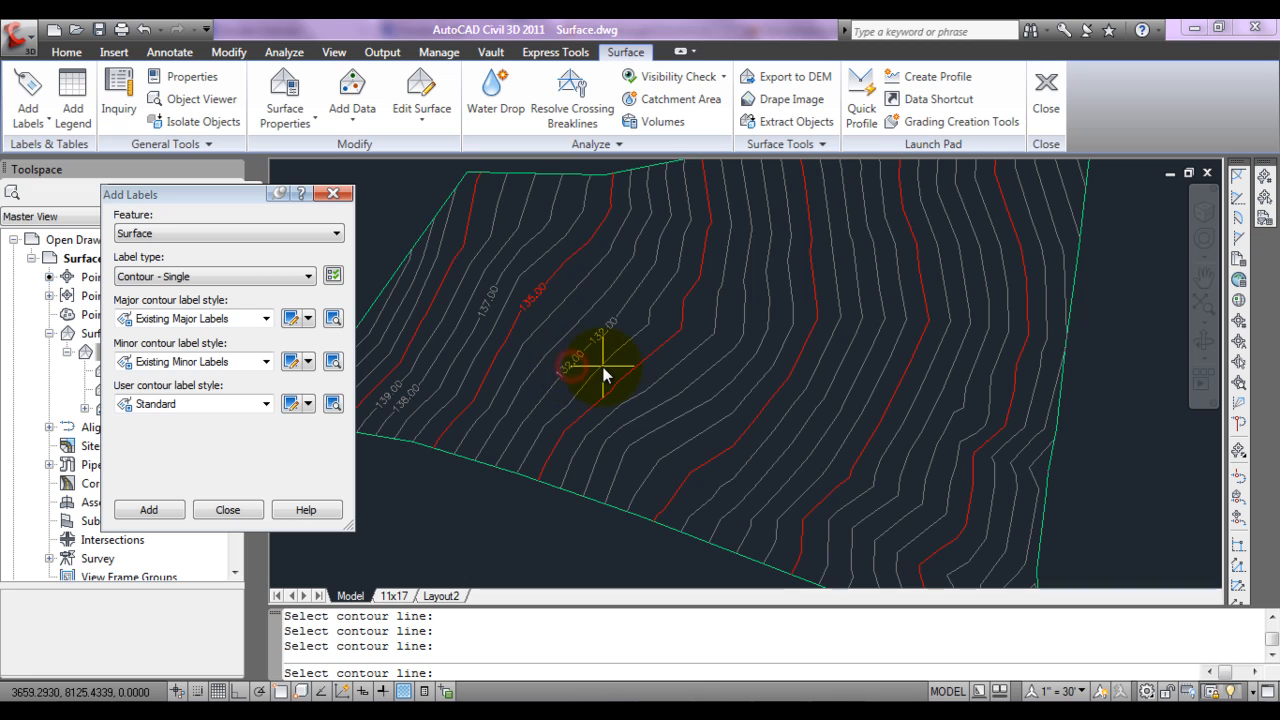
click(510, 440)
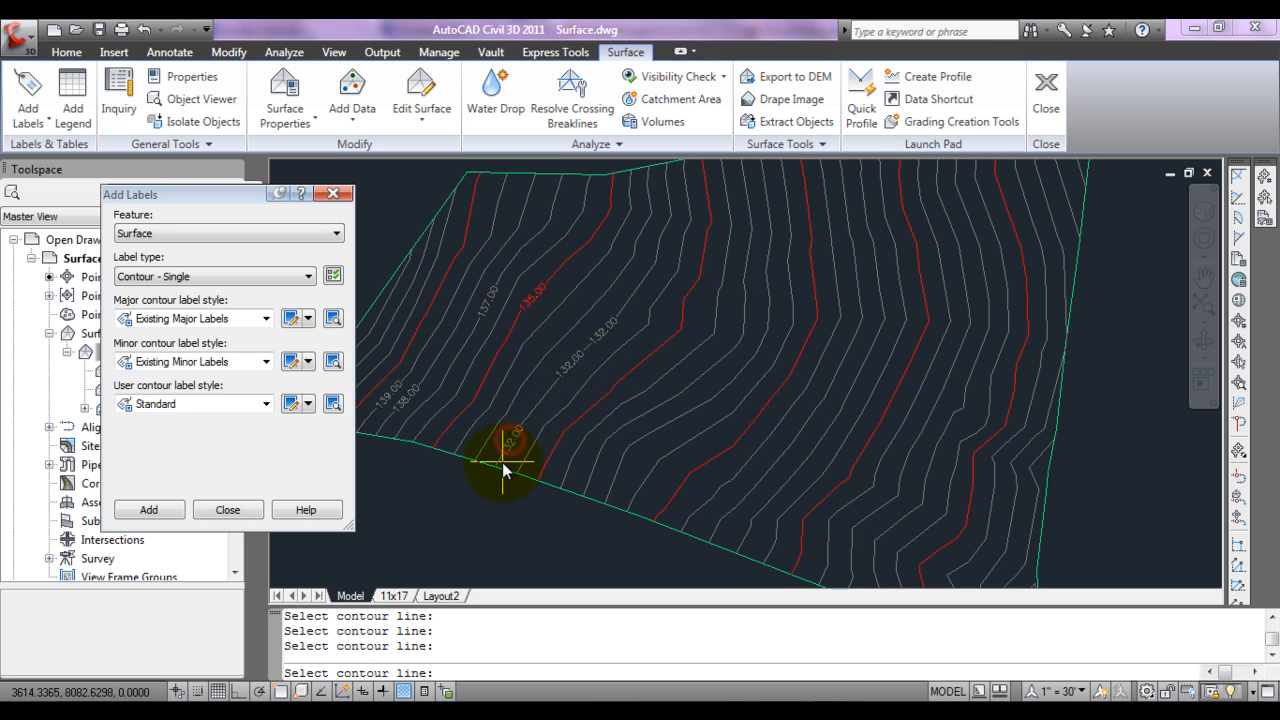
right_click(487, 523)
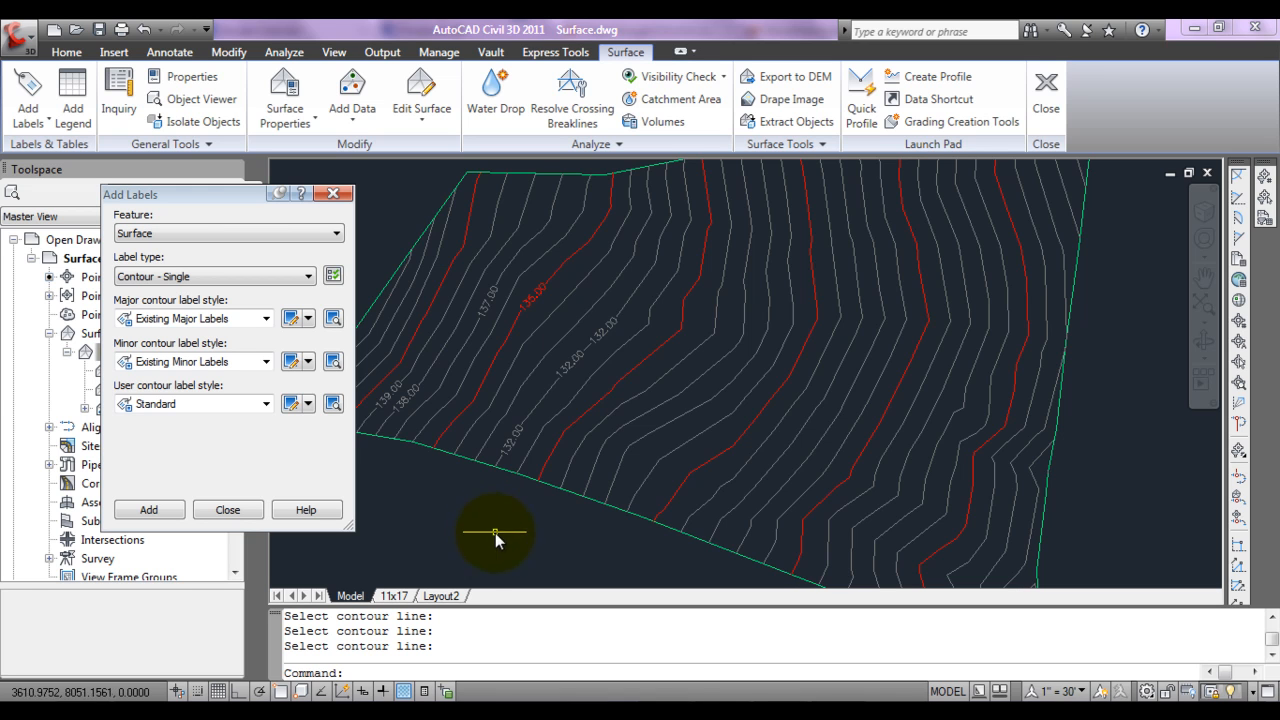
Step: Add Contour - Multiple labels along a straight line crossing the northern part of surface EG, from beyond its west boundary to beyond its east boundary
click(270, 276)
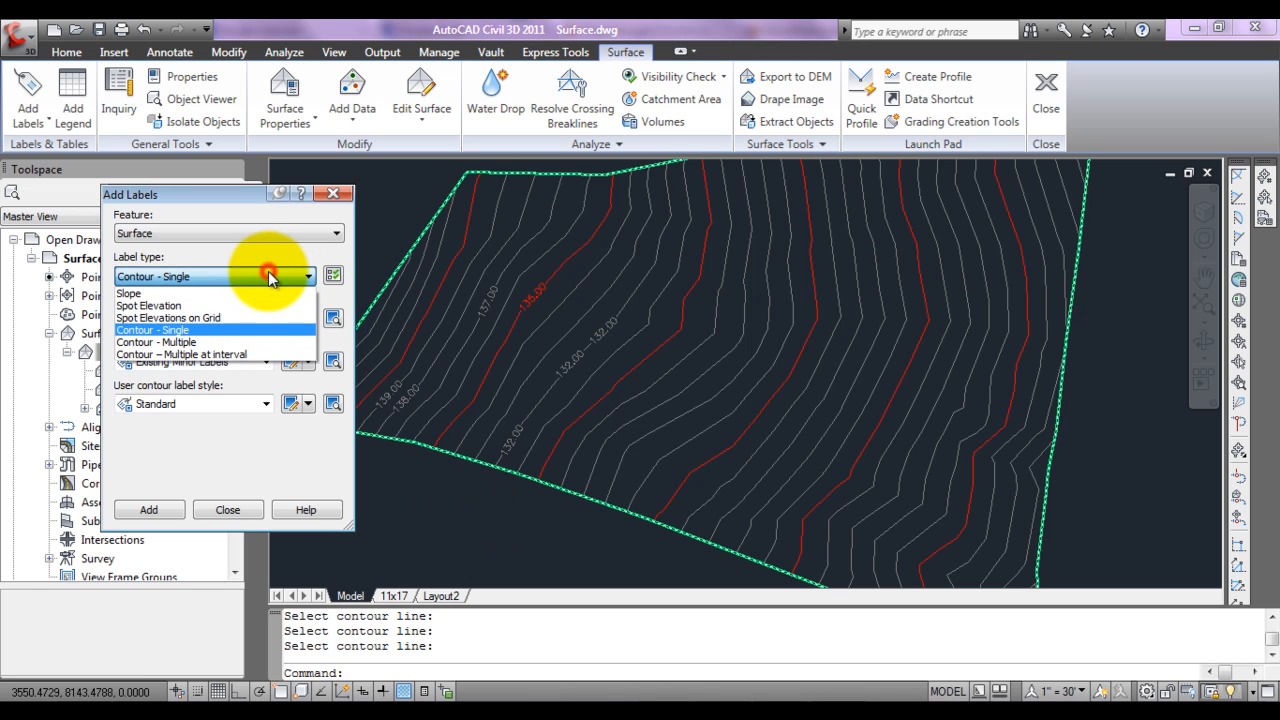
click(203, 343)
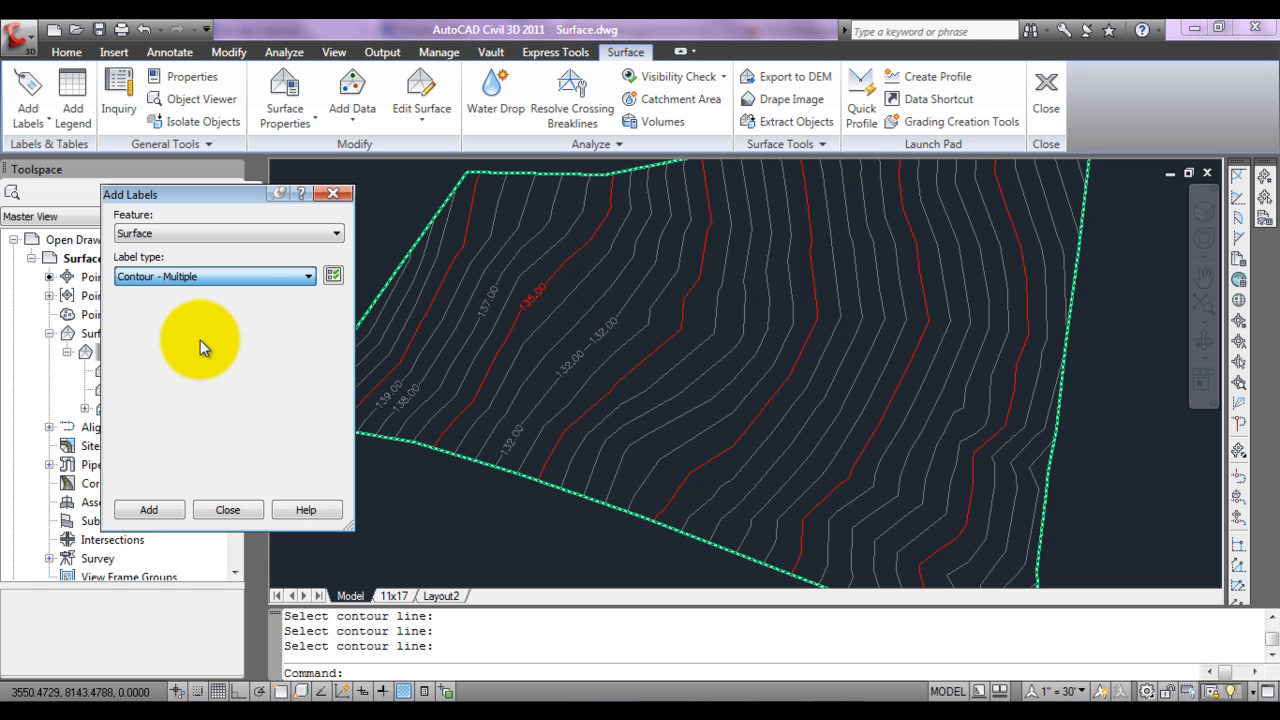
click(244, 281)
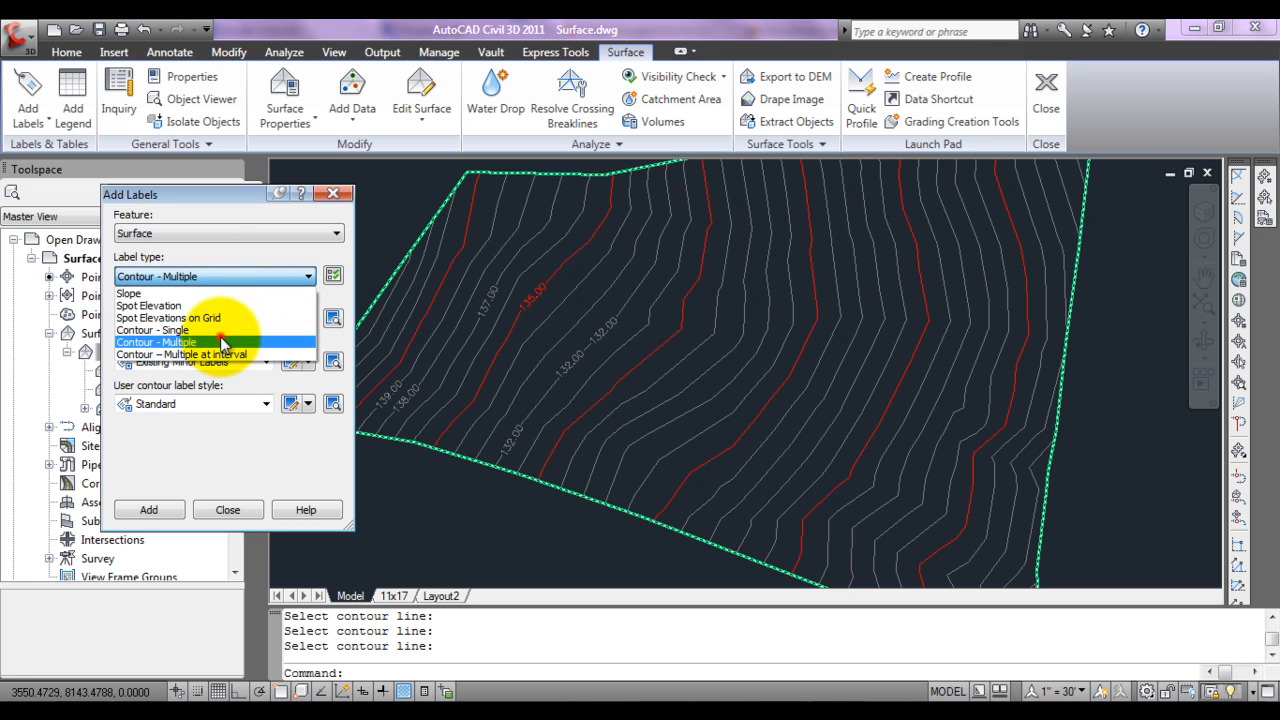
click(232, 328)
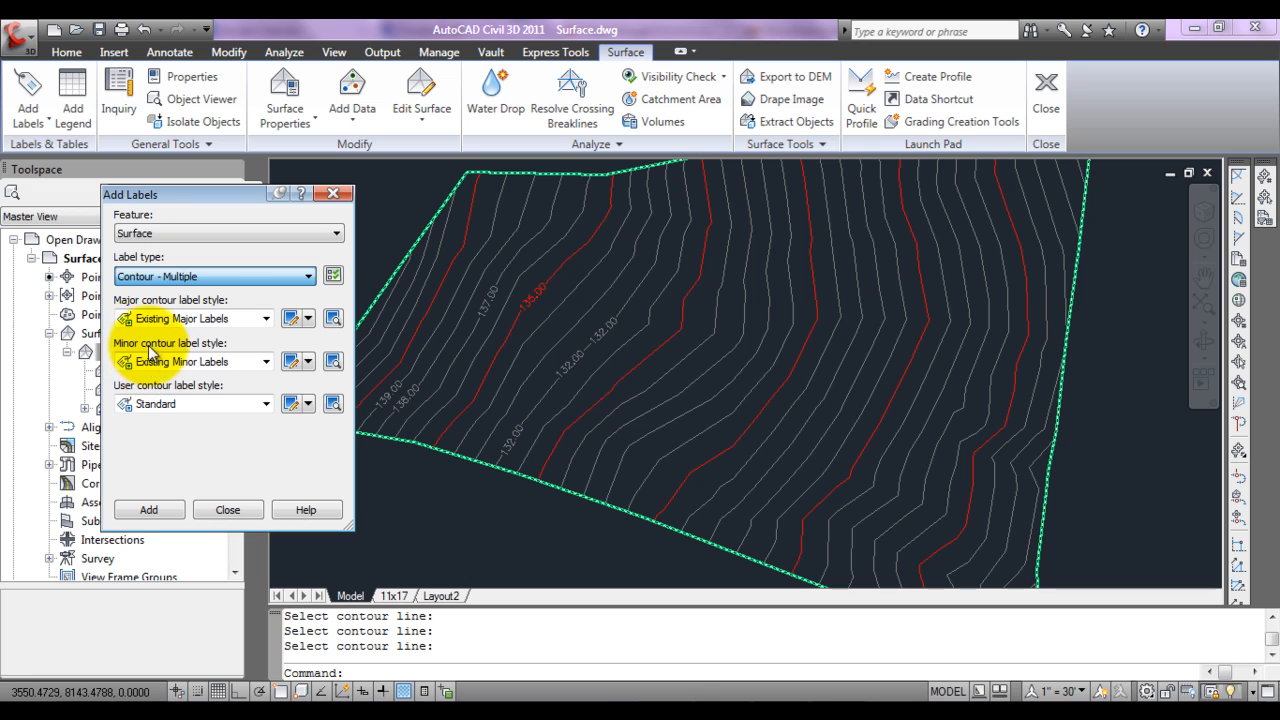
click(163, 508)
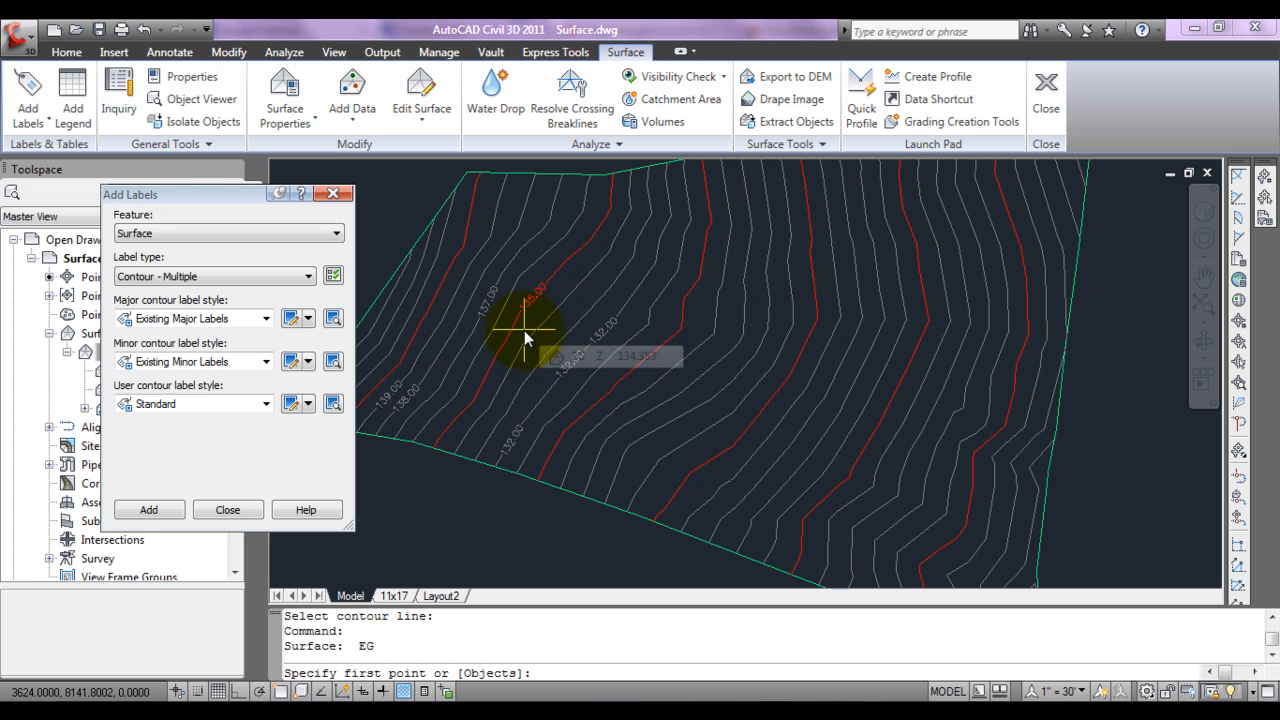
click(402, 208)
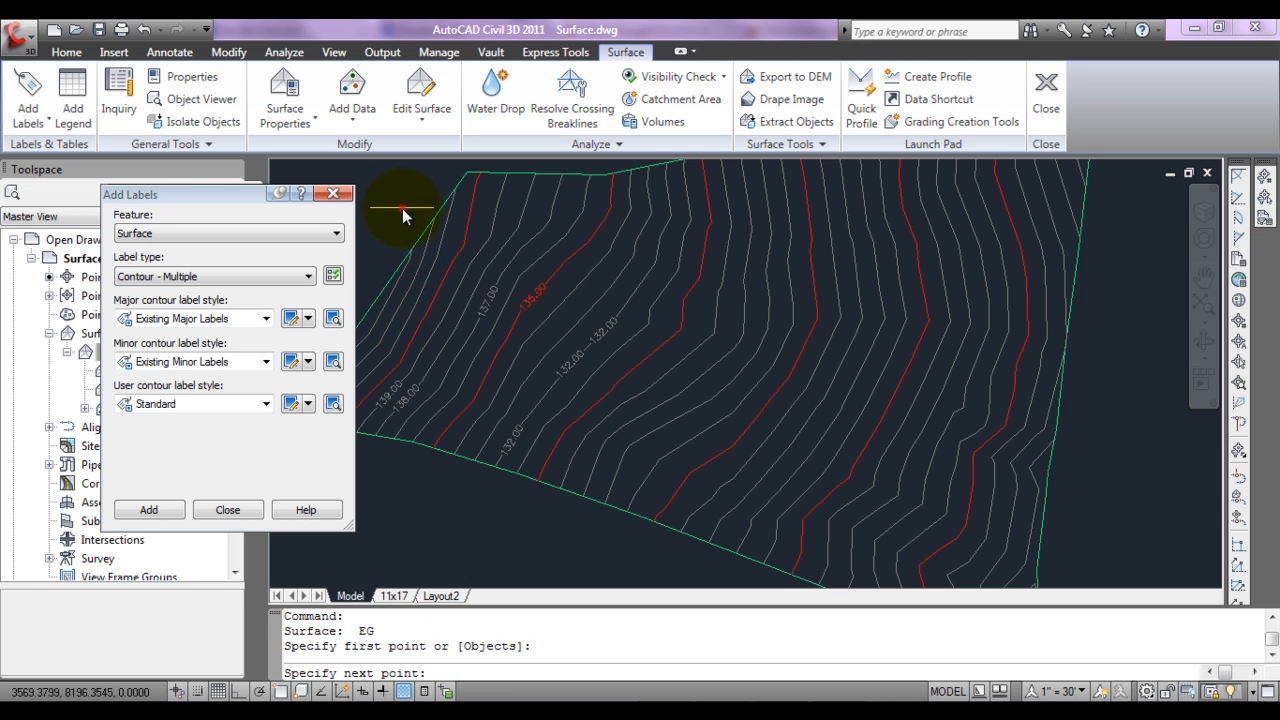
click(1126, 300)
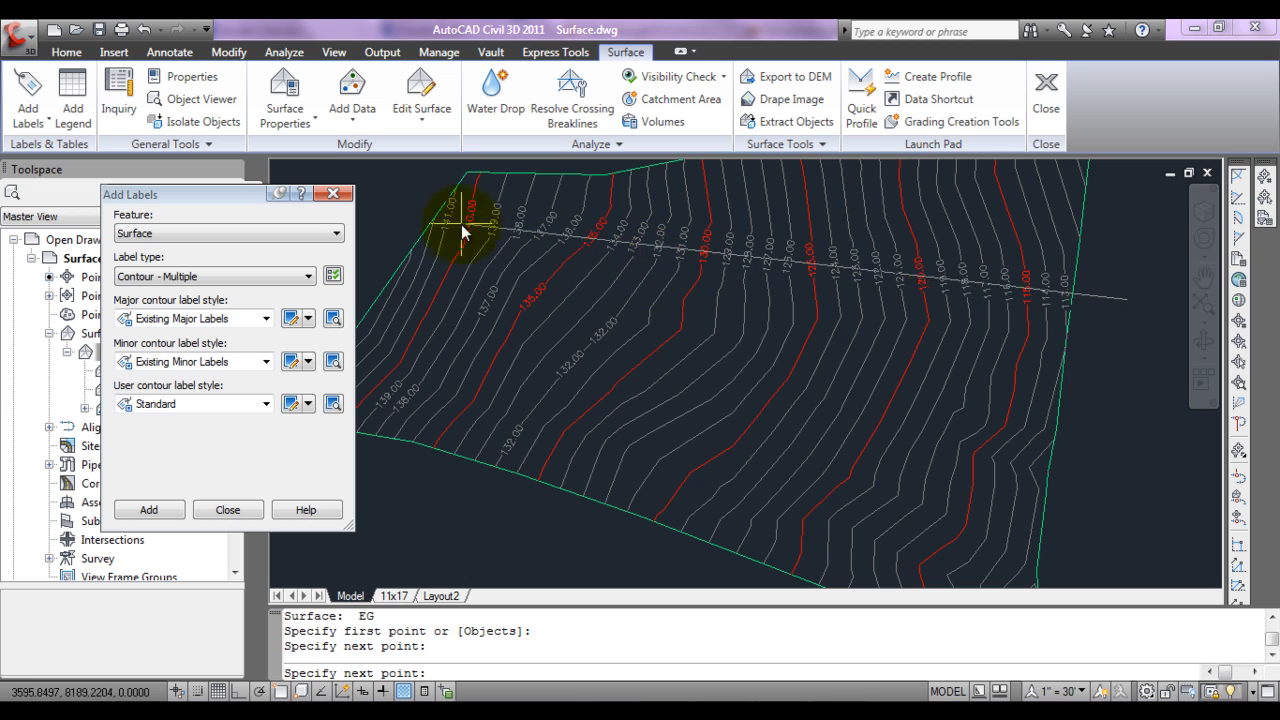
click(427, 209)
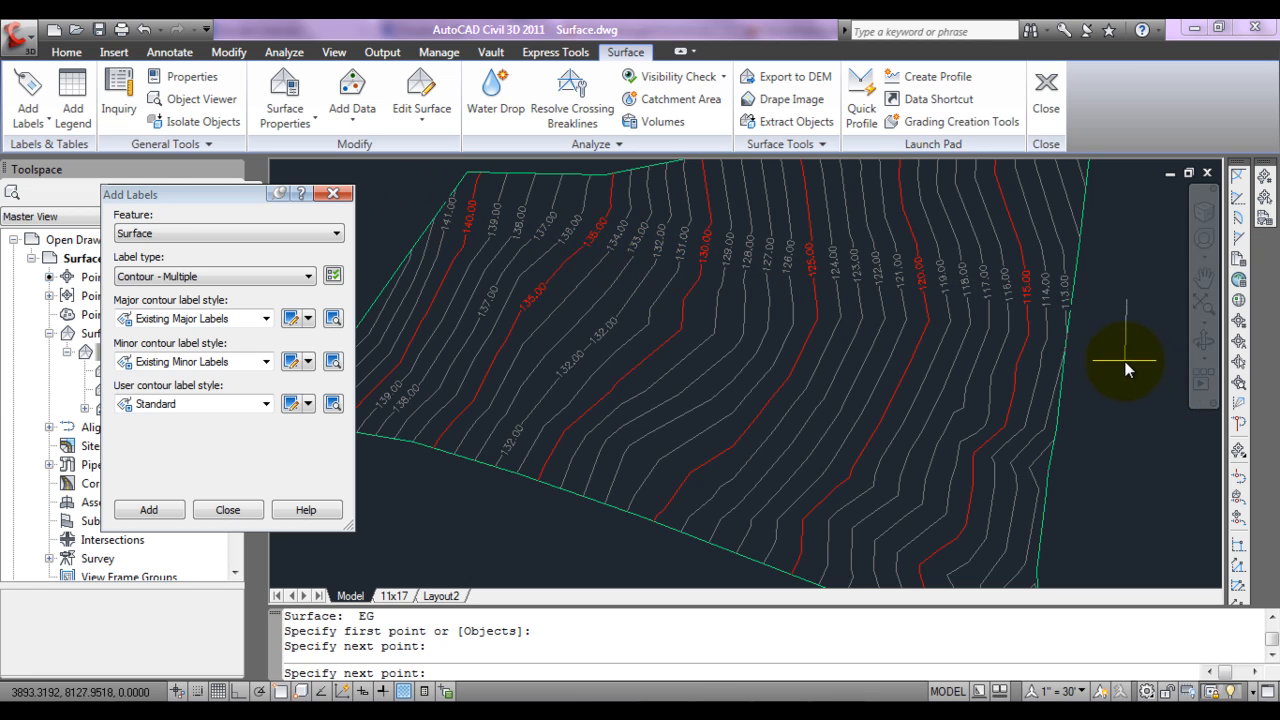
key(Return)
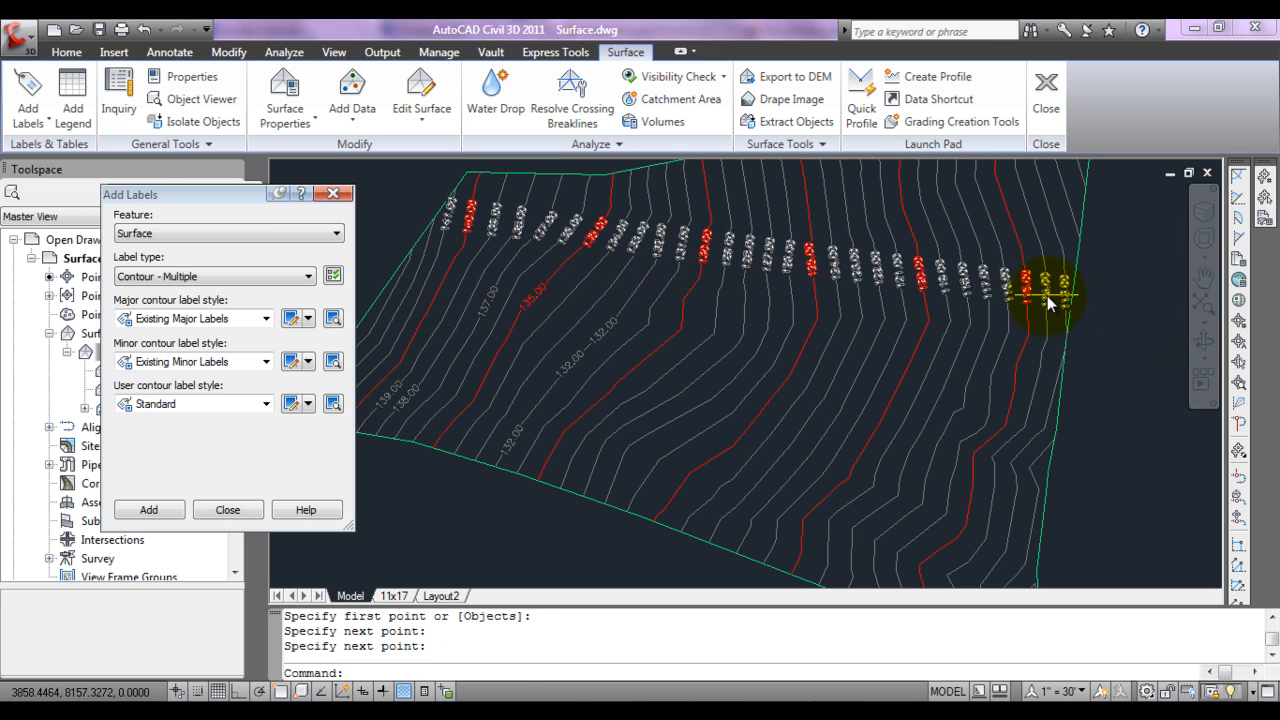
click(1047, 295)
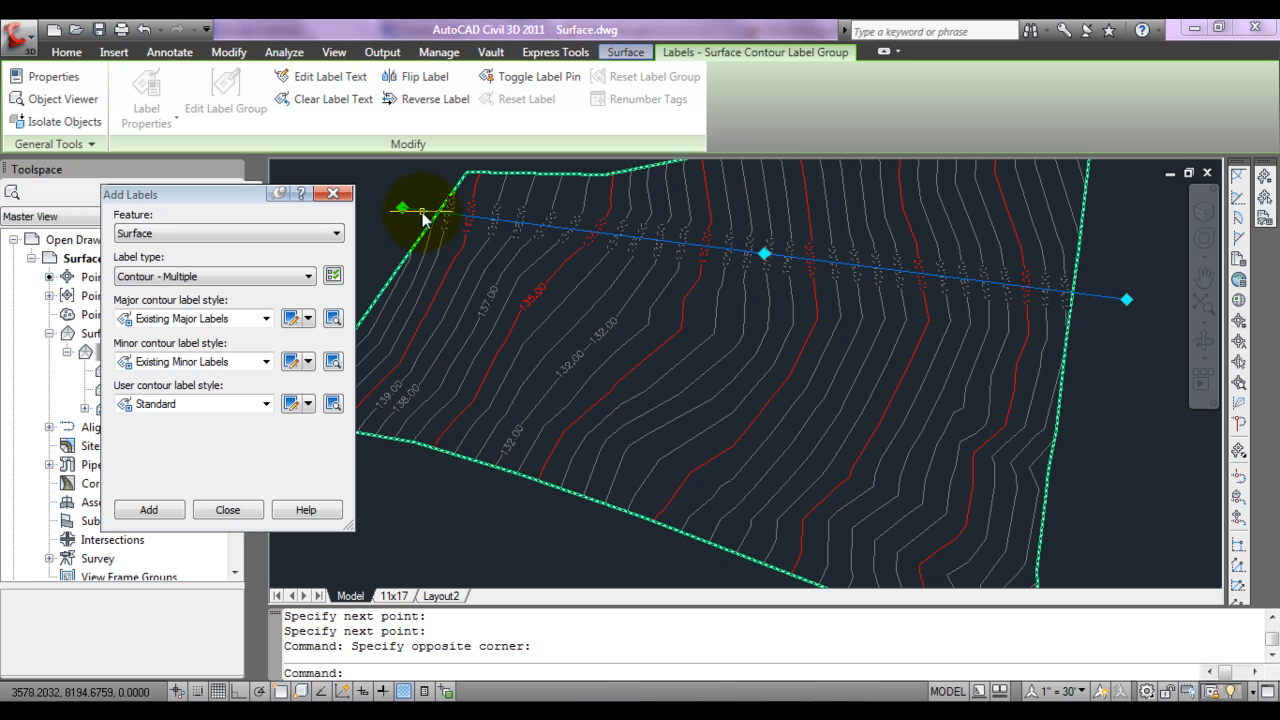
key(Escape)
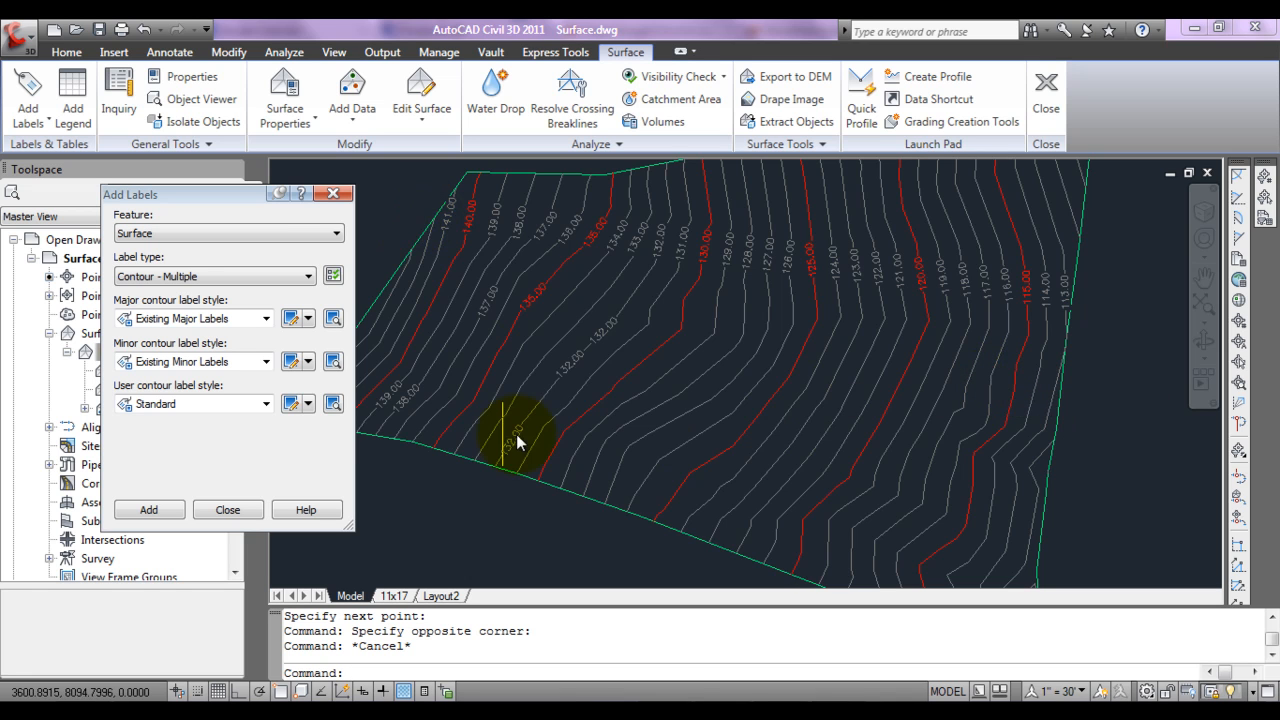
Step: Add Contour - Multiple at interval labels along a diagonal line from beyond surface EG's west boundary to beyond its southeast boundary, at an interval of 100
click(225, 276)
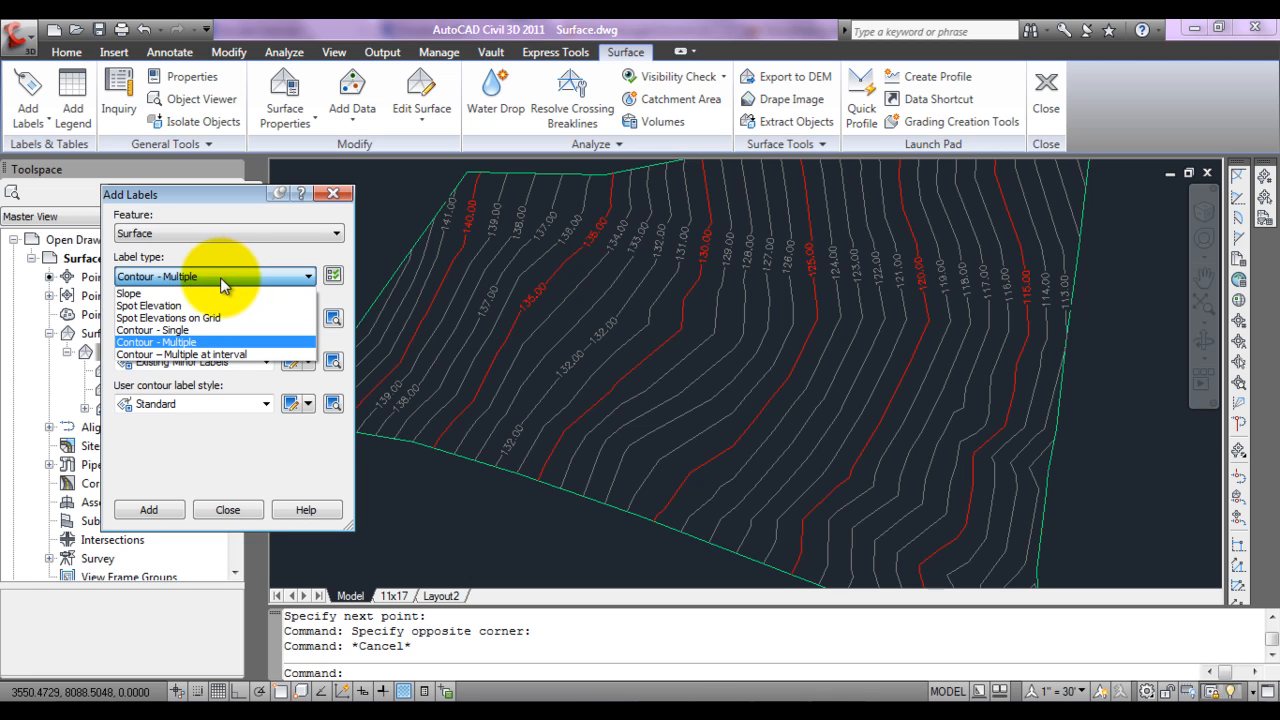
click(196, 355)
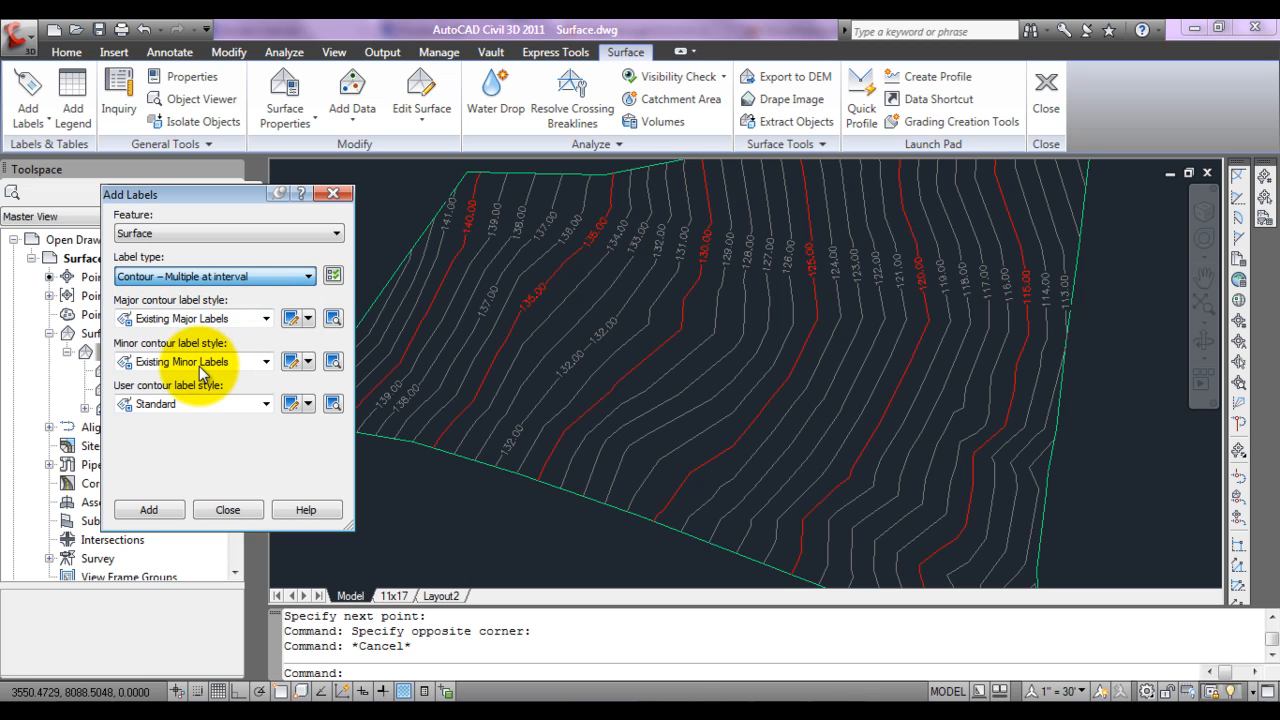
click(175, 511)
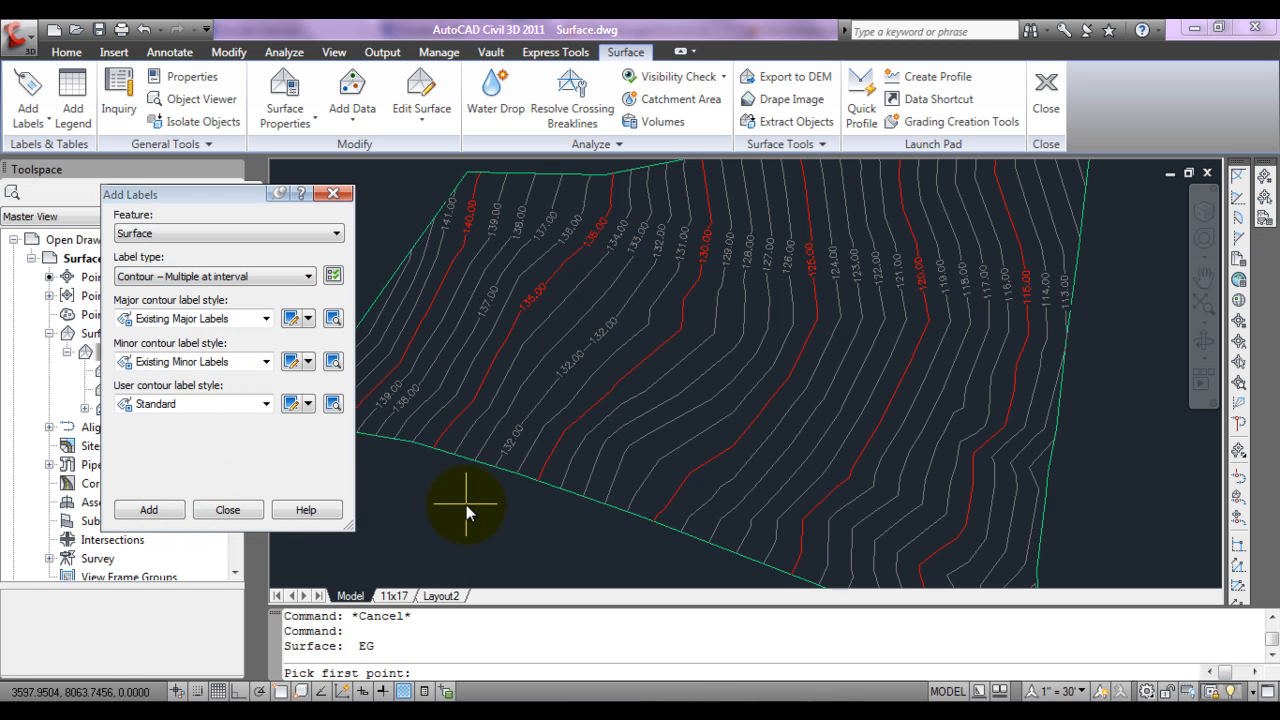
click(378, 281)
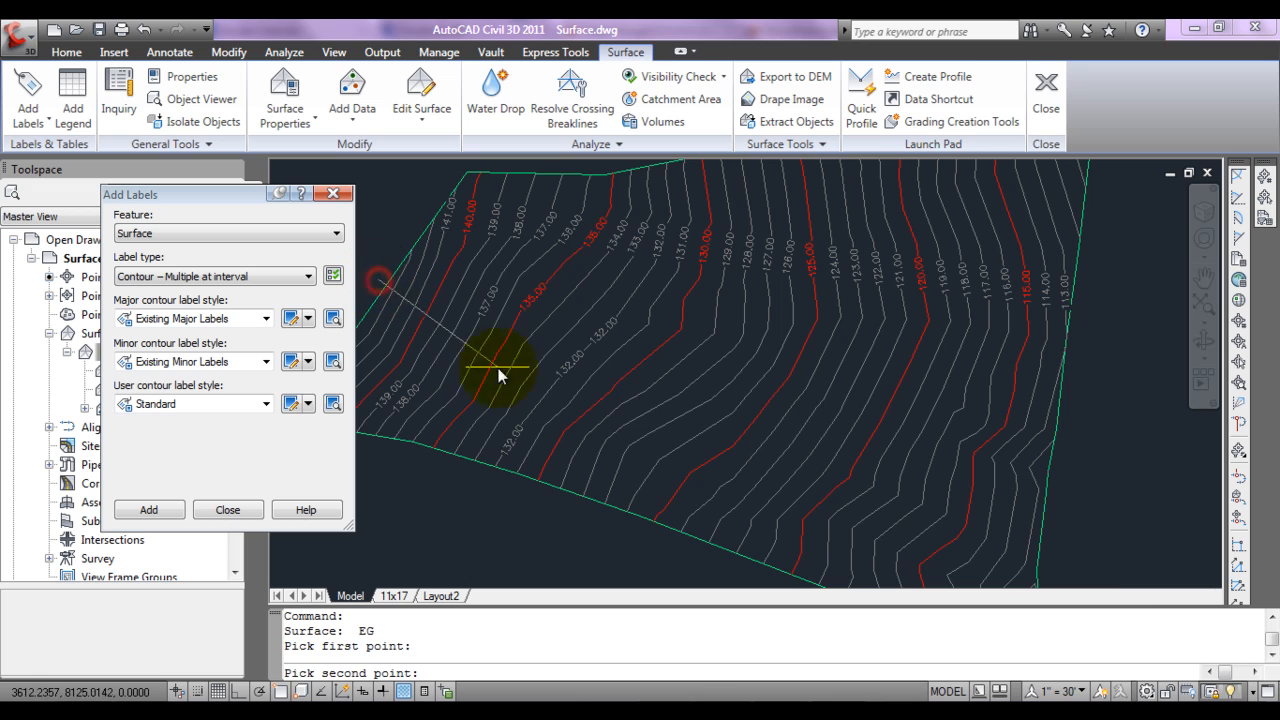
click(1080, 567)
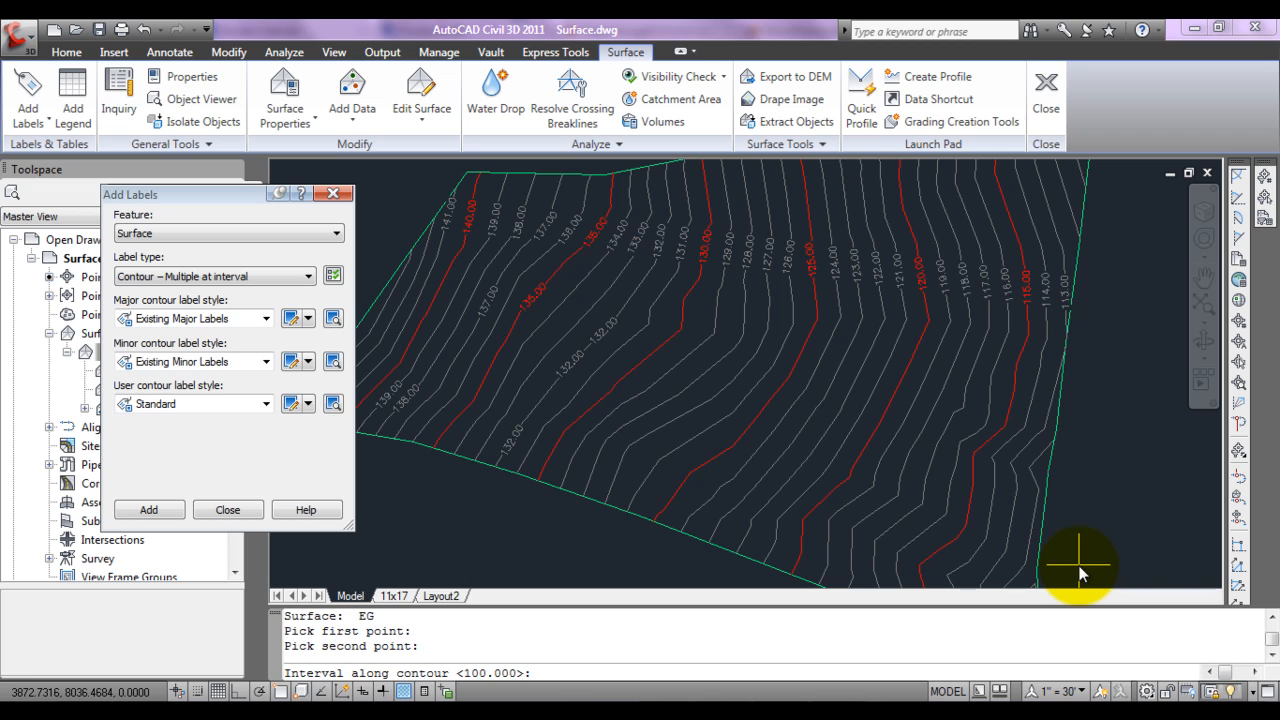
key(Return)
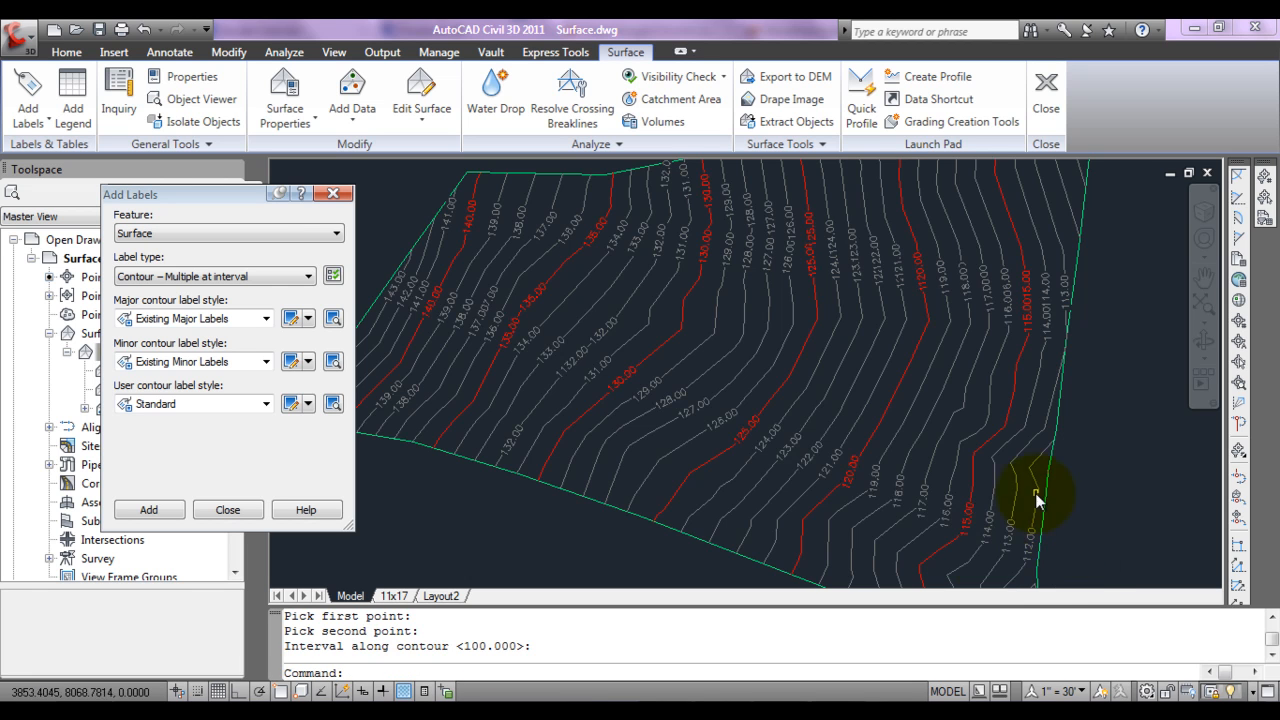
Step: Examine the diagonal label line and the interval labels repeated along the contours near the northern boundary of surface EG
click(372, 274)
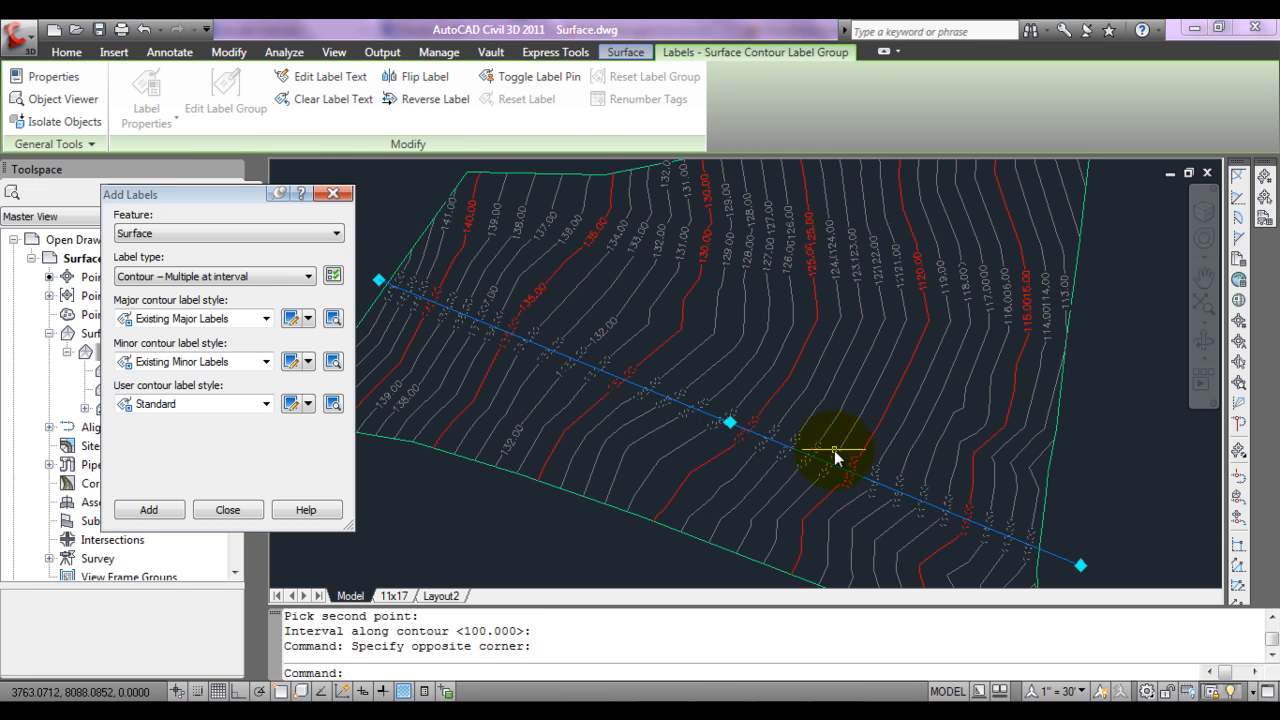
key(Escape)
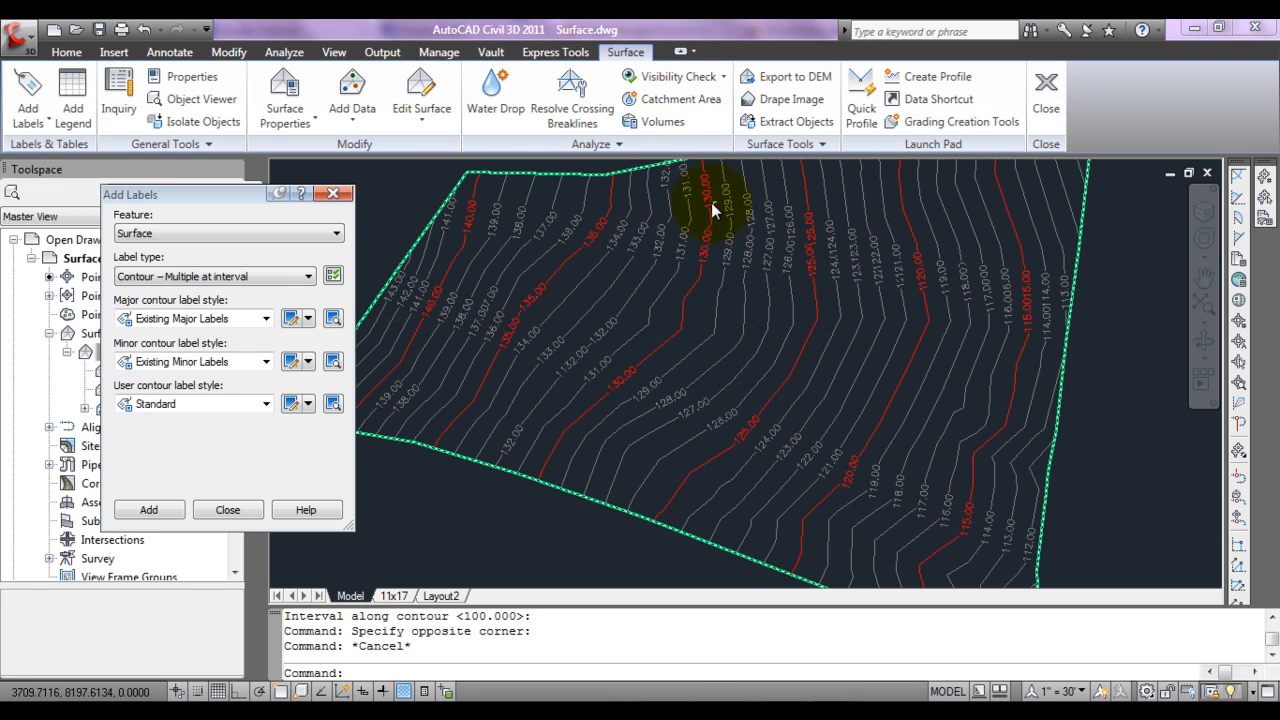
click(680, 183)
click(687, 189)
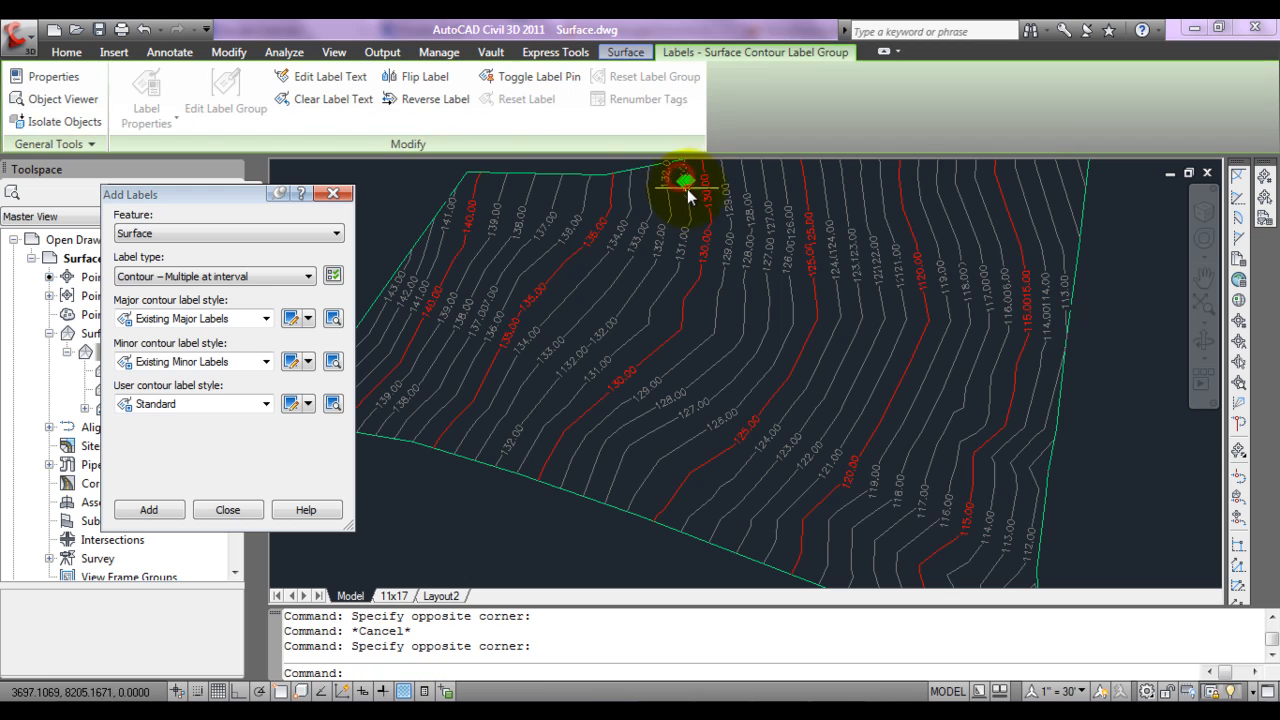
key(Escape)
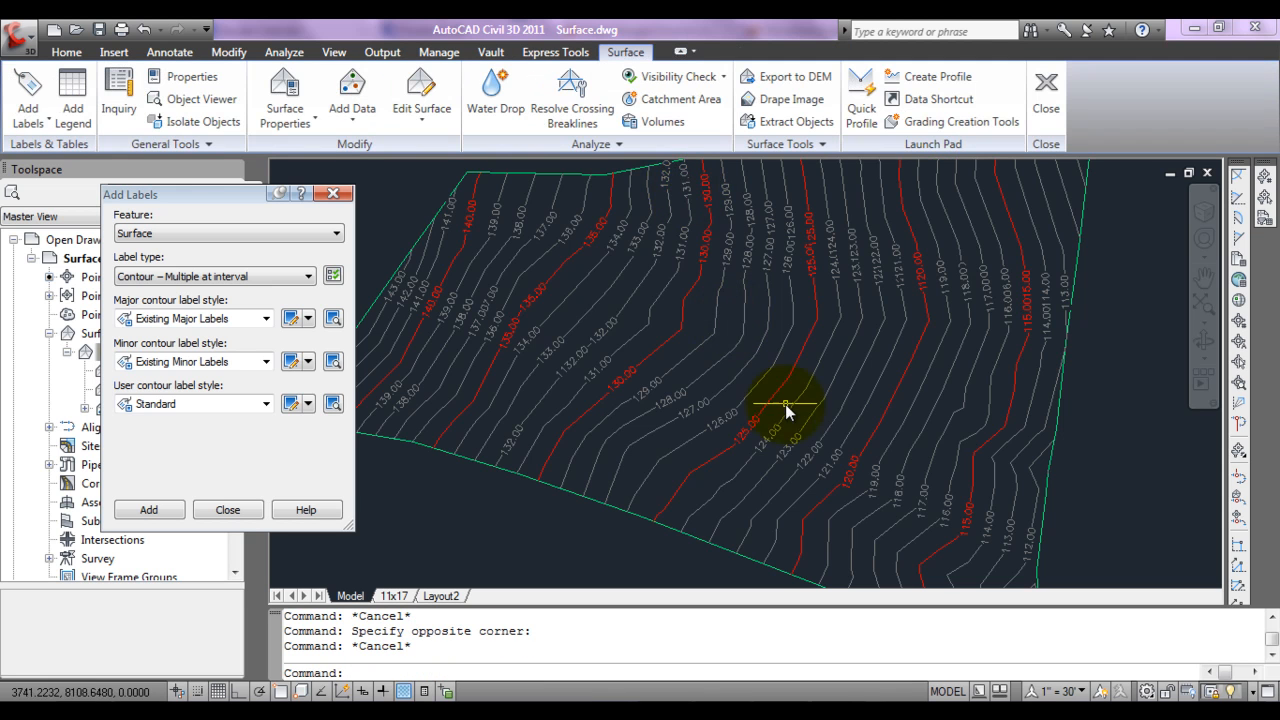
middle_drag(813, 397, 834, 480)
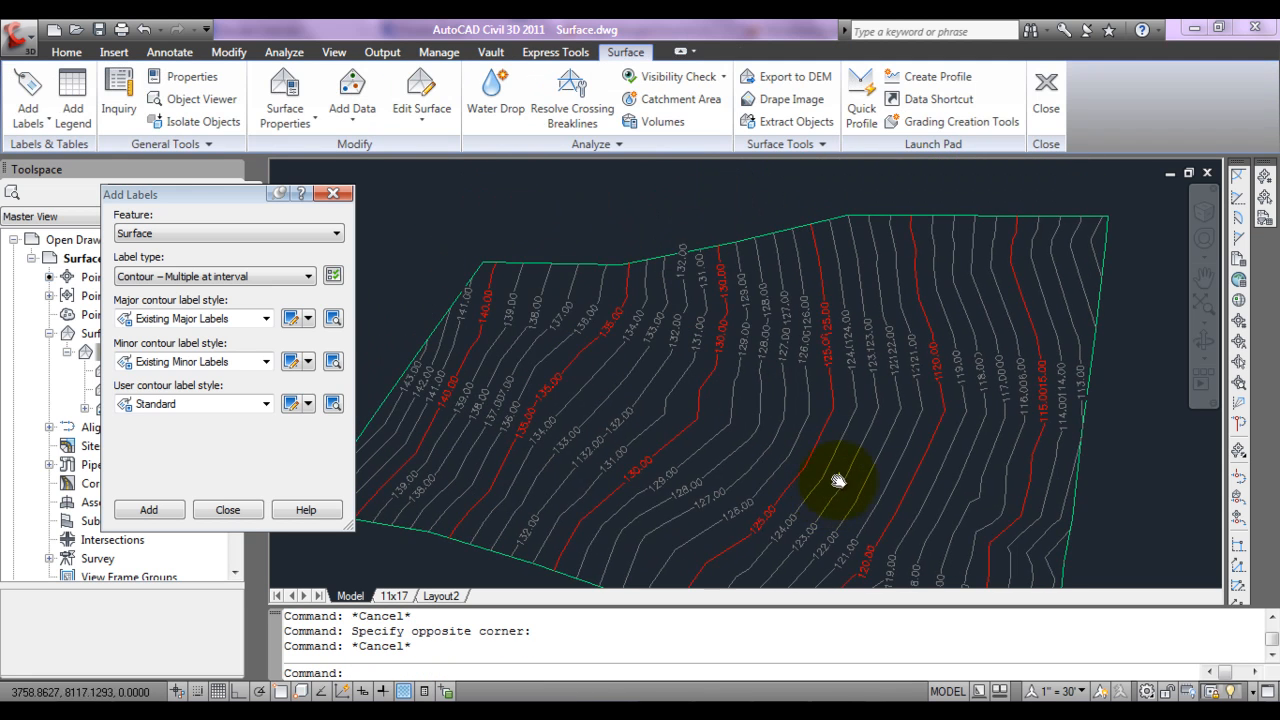
click(680, 263)
click(680, 262)
key(Escape)
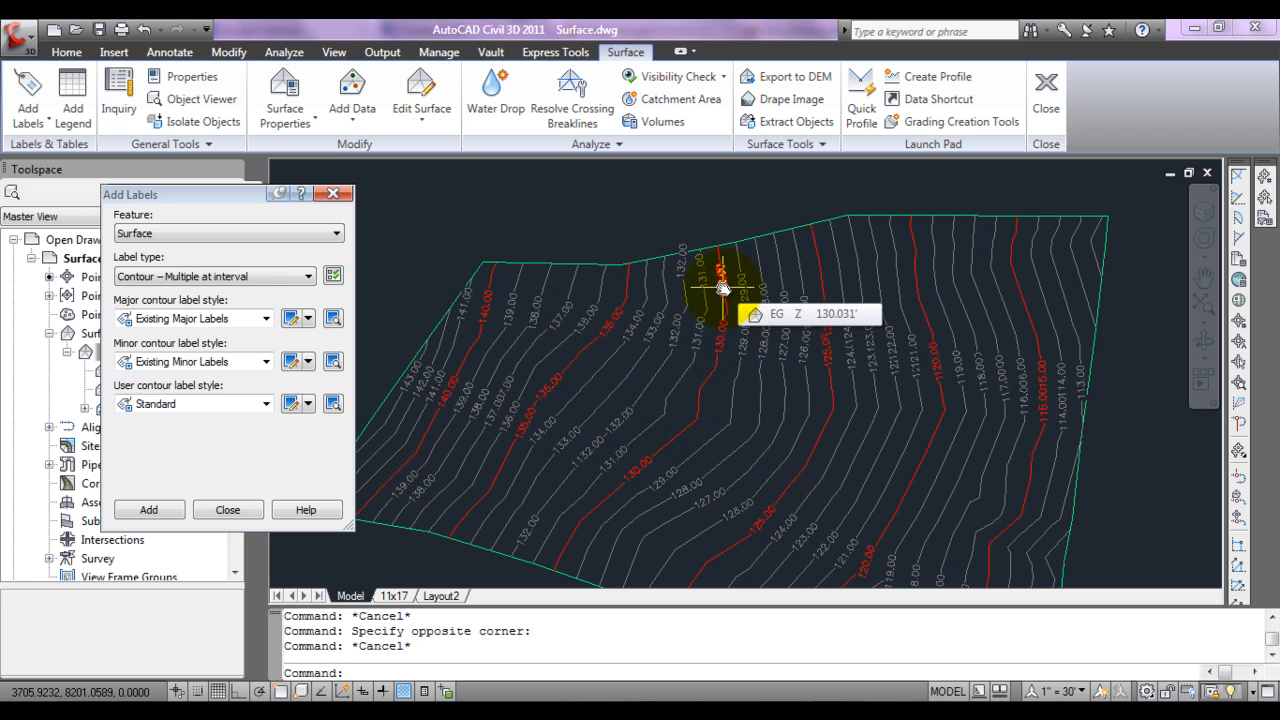
middle_drag(953, 396, 915, 375)
scroll(923, 361, down, 4)
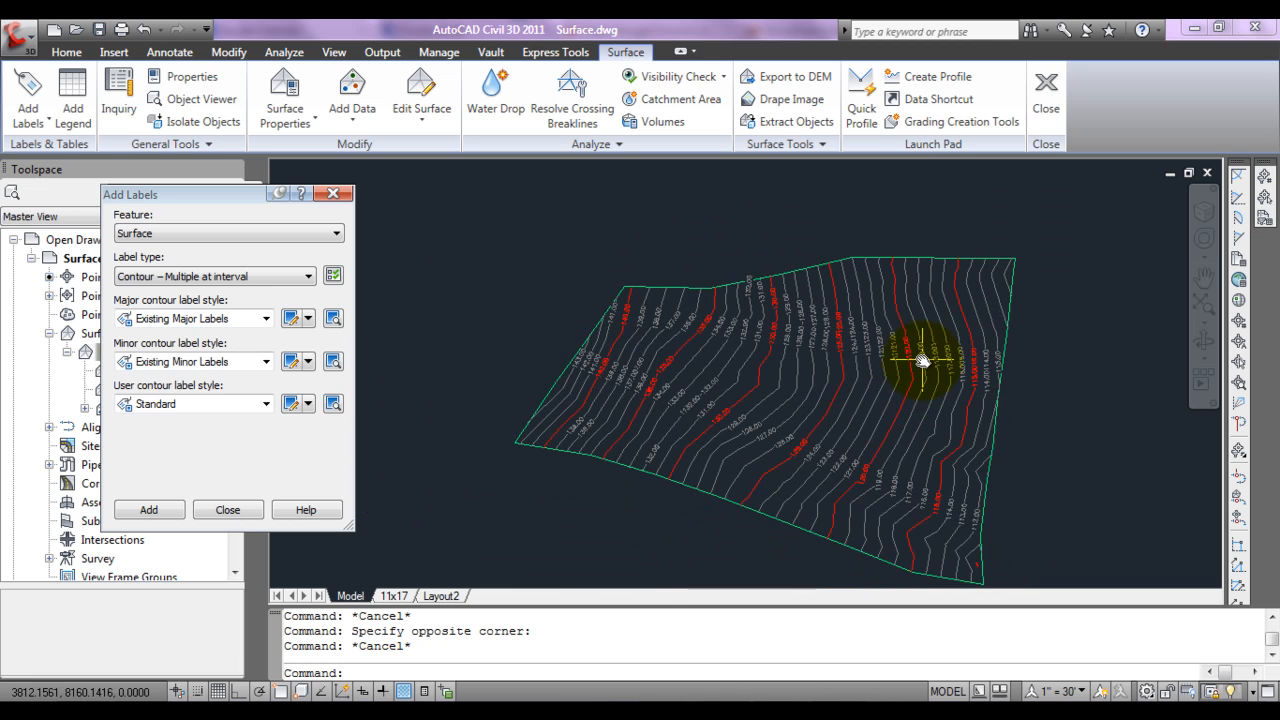
scroll(898, 465, up, 3)
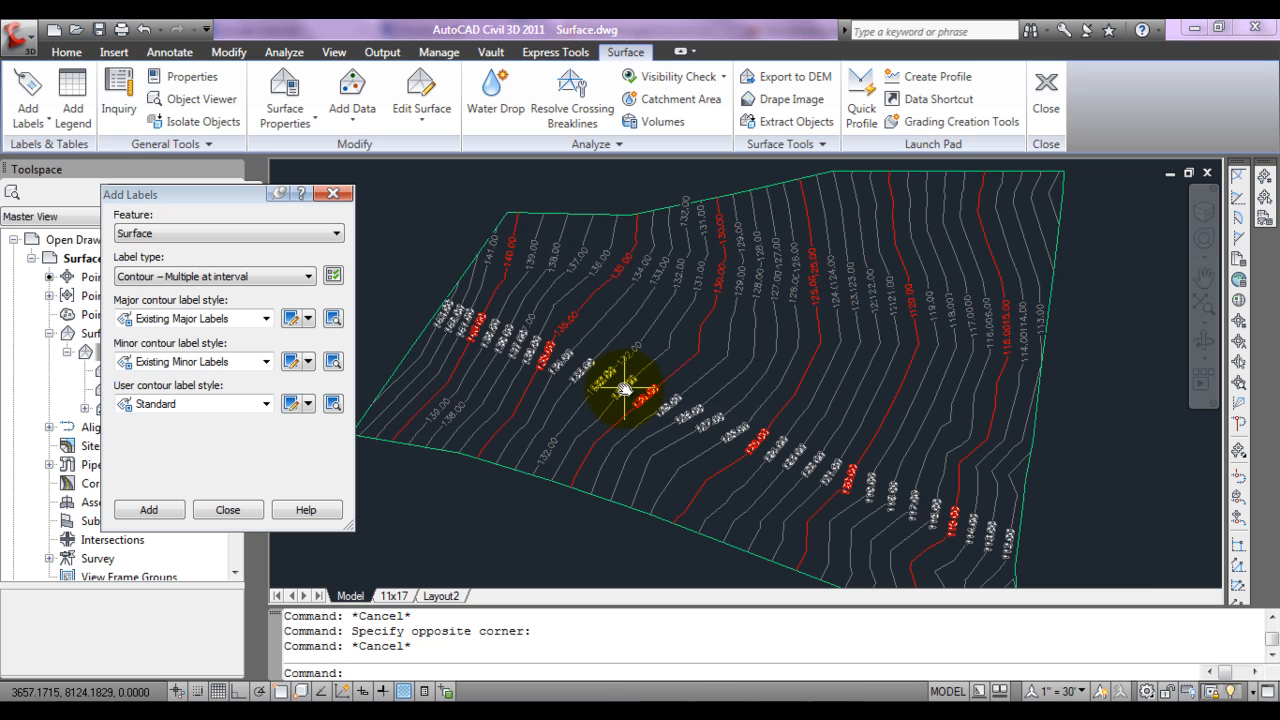
scroll(614, 415, up, 2)
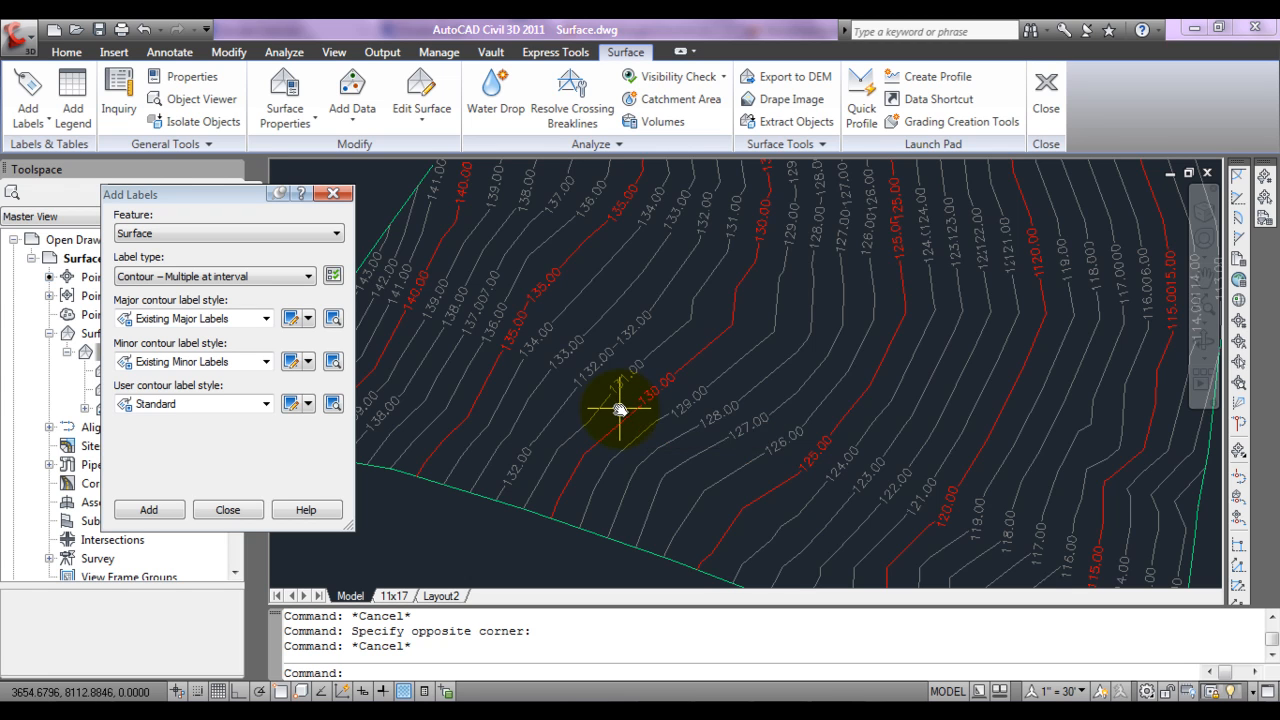
Step: Edit the Existing Major Labels style so the Surface Elevation text contents use a precision of 1
click(291, 320)
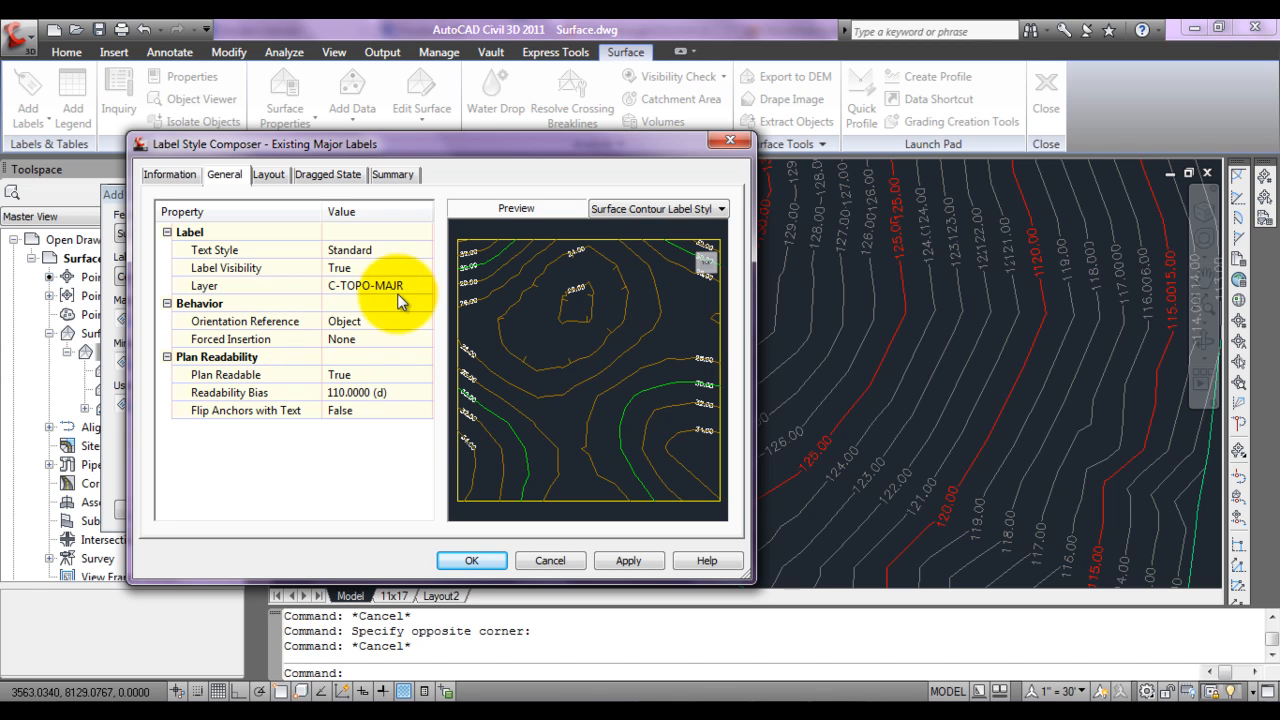
click(265, 178)
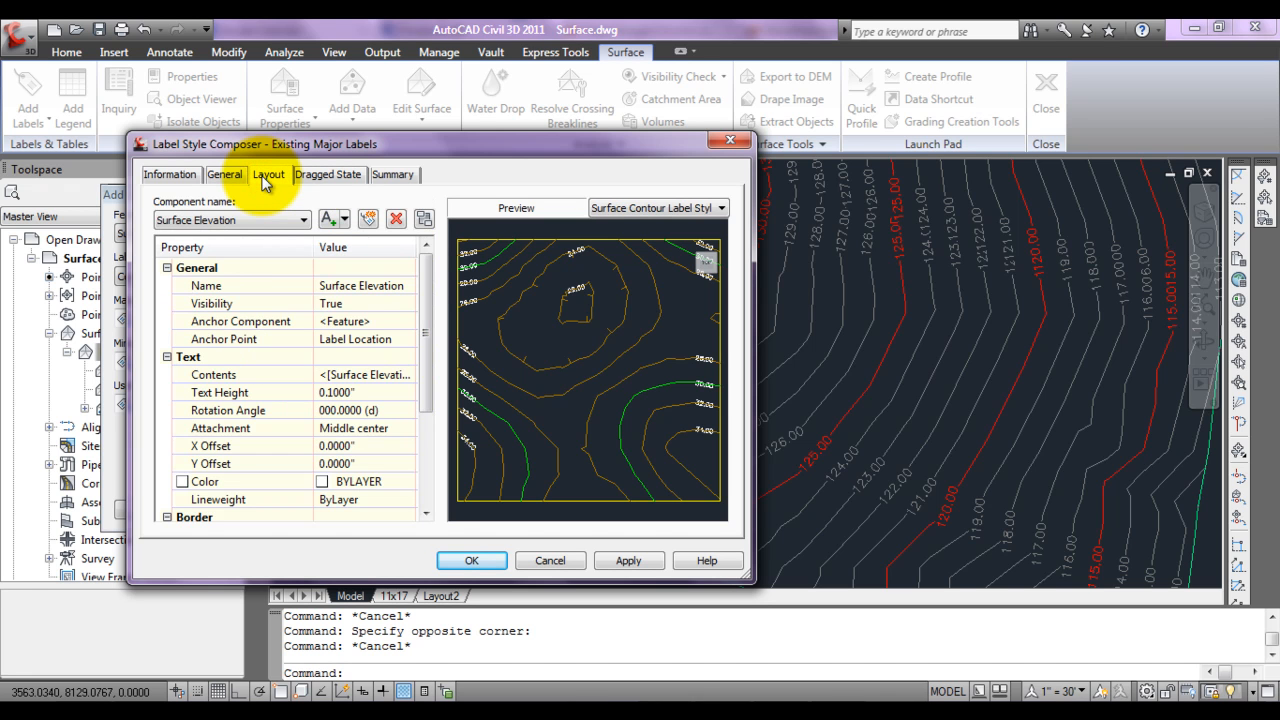
click(322, 374)
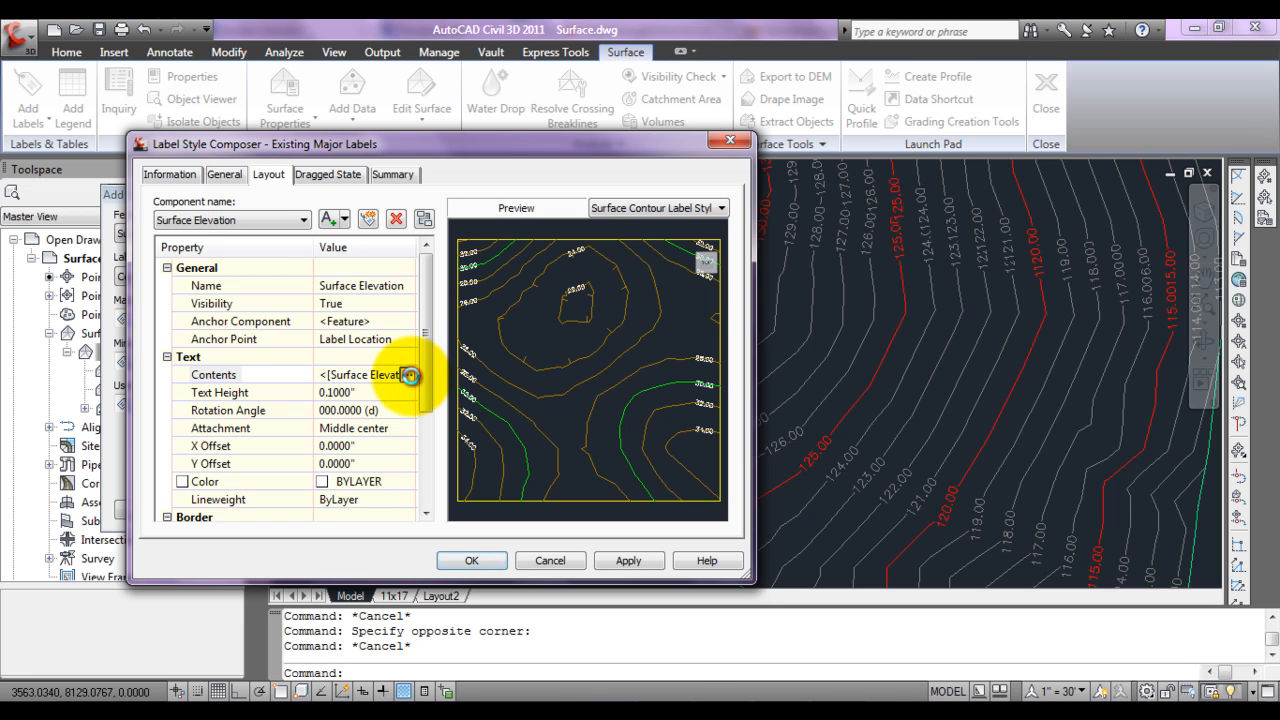
click(408, 375)
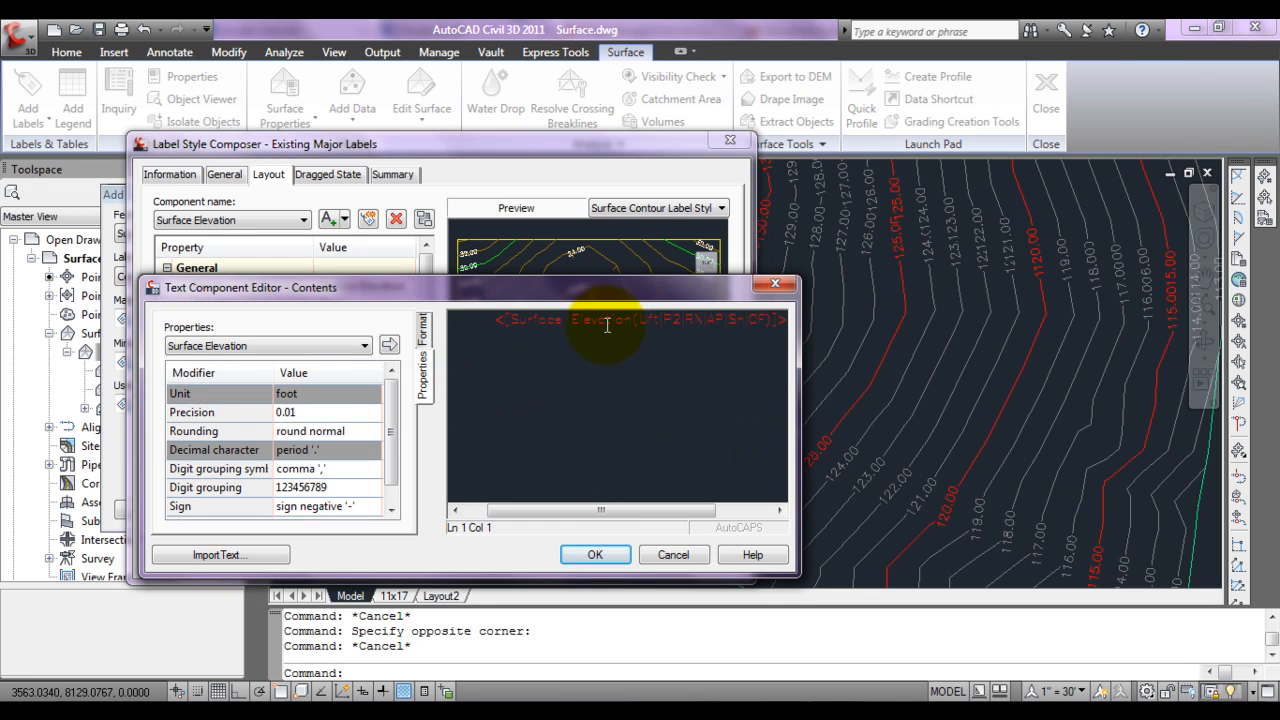
click(606, 322)
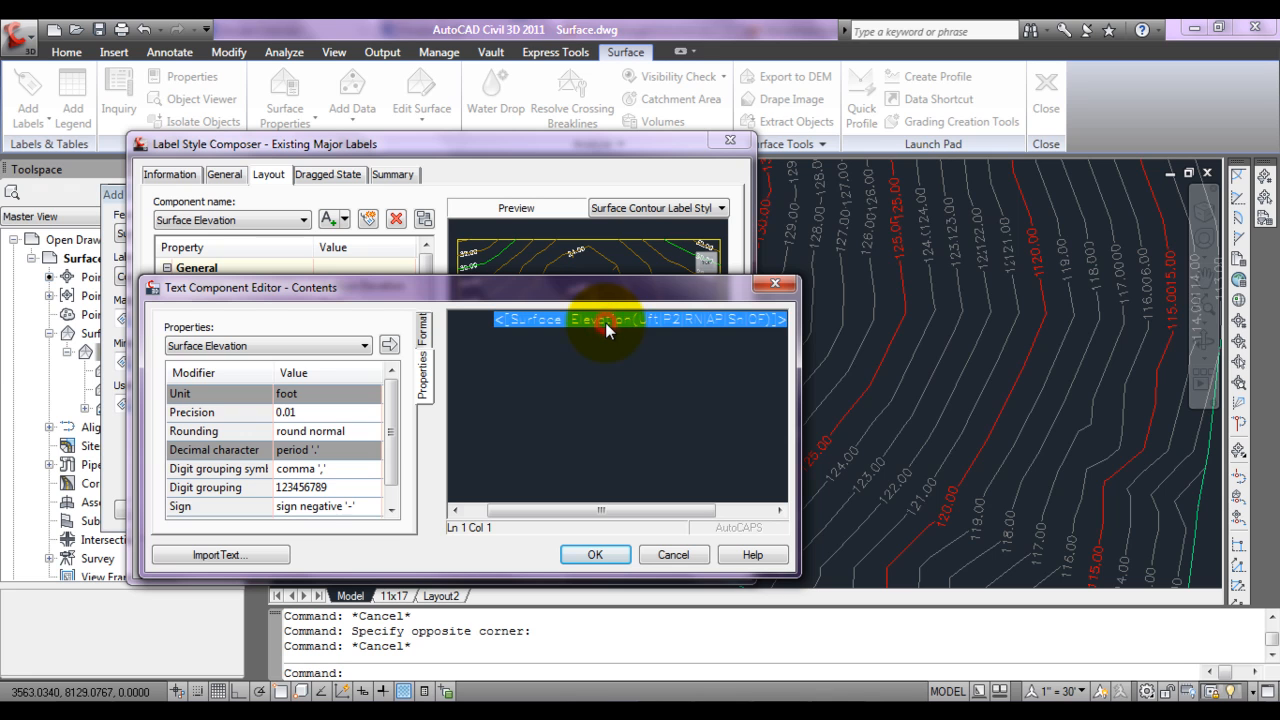
click(371, 413)
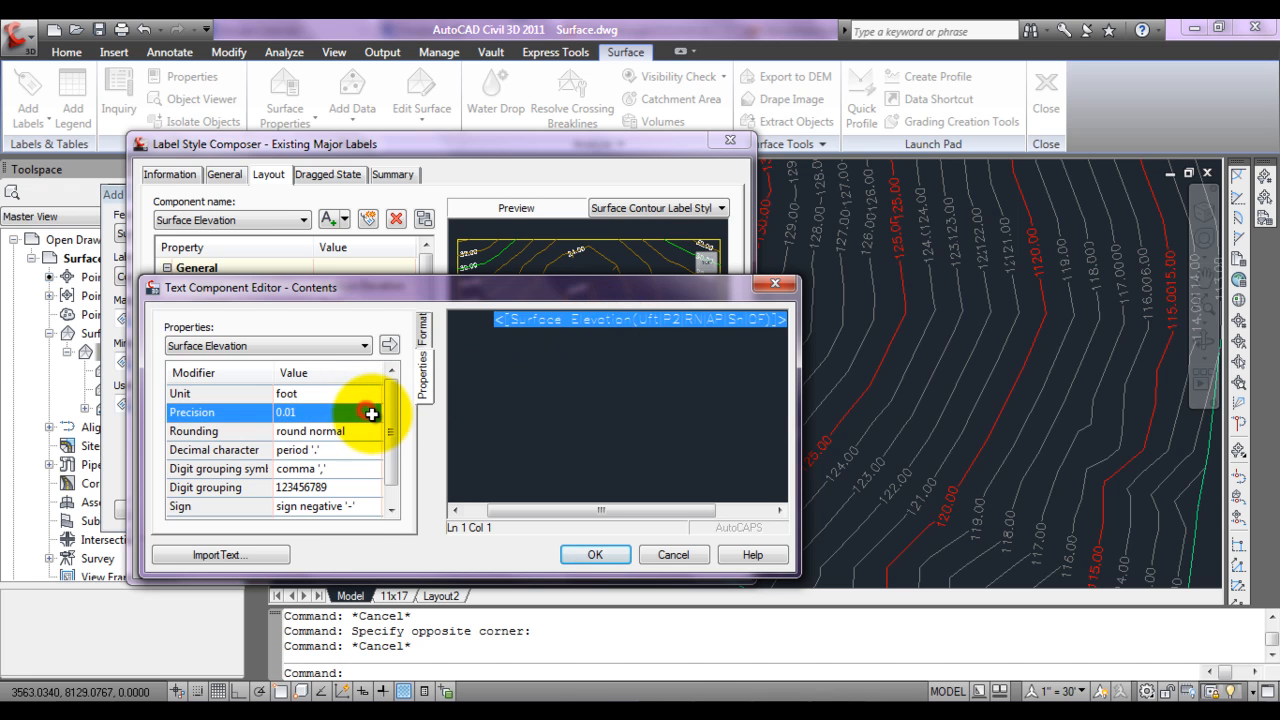
click(371, 413)
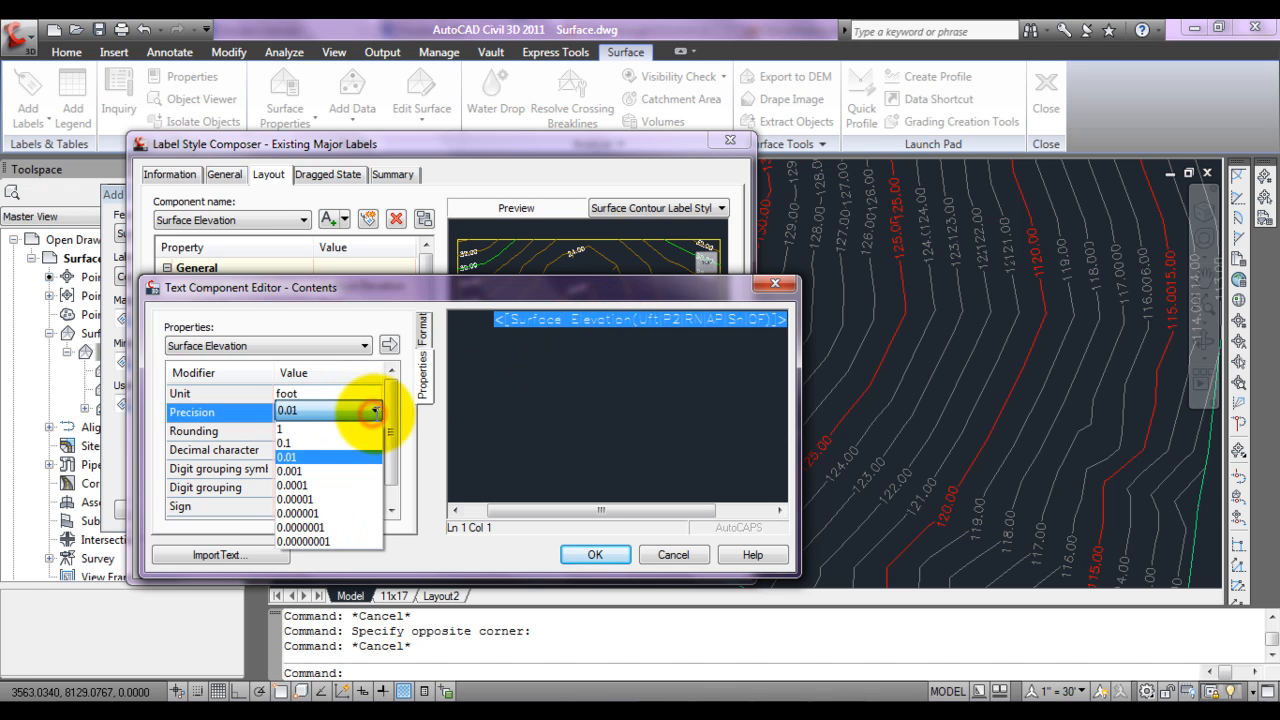
click(312, 432)
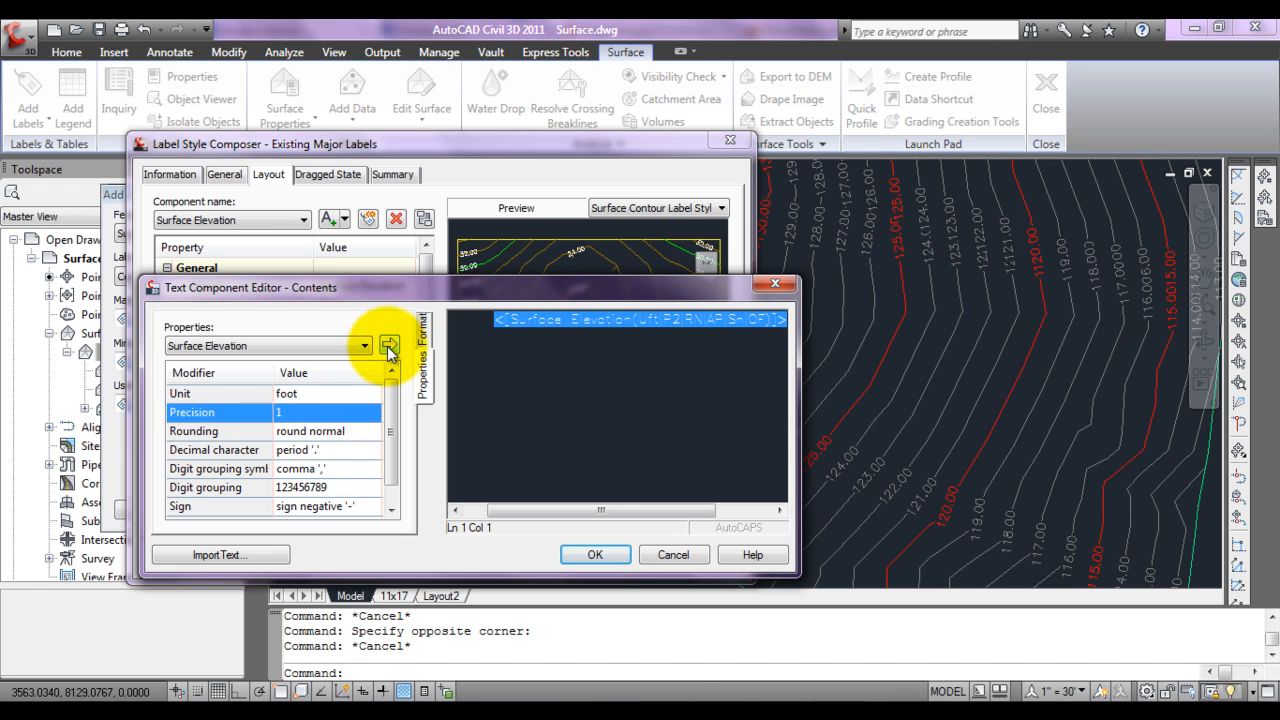
click(387, 346)
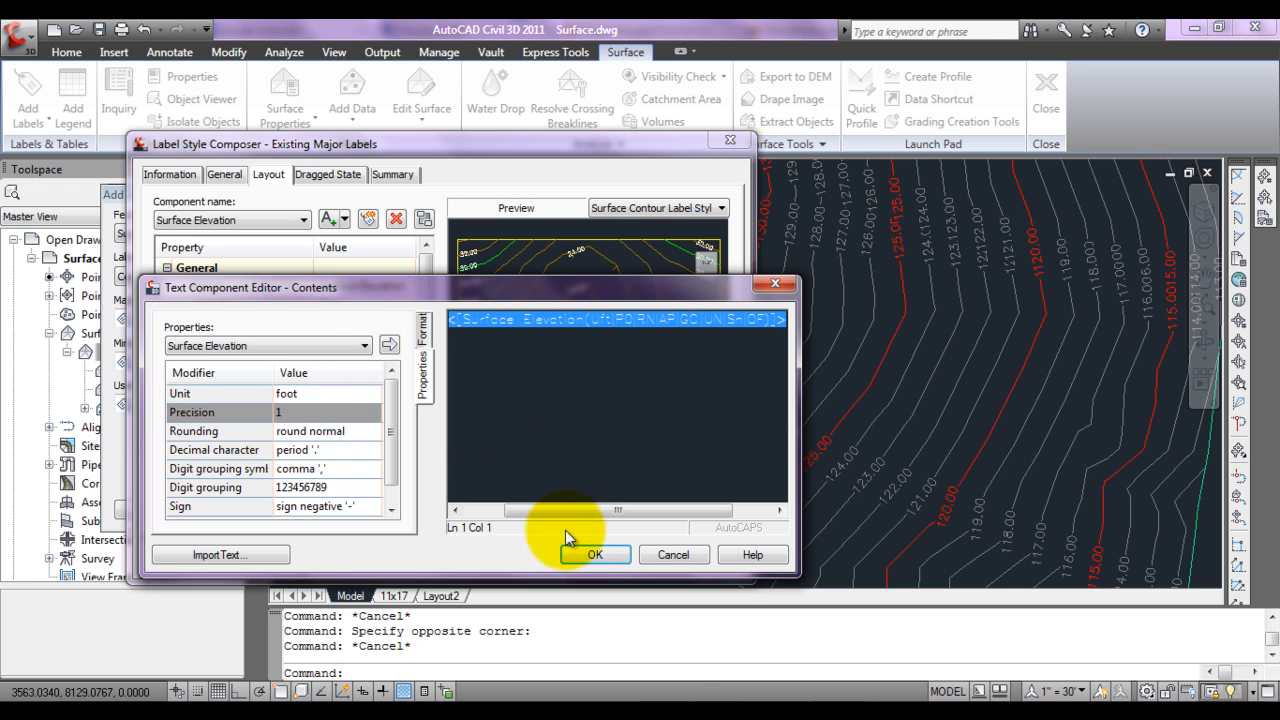
click(583, 556)
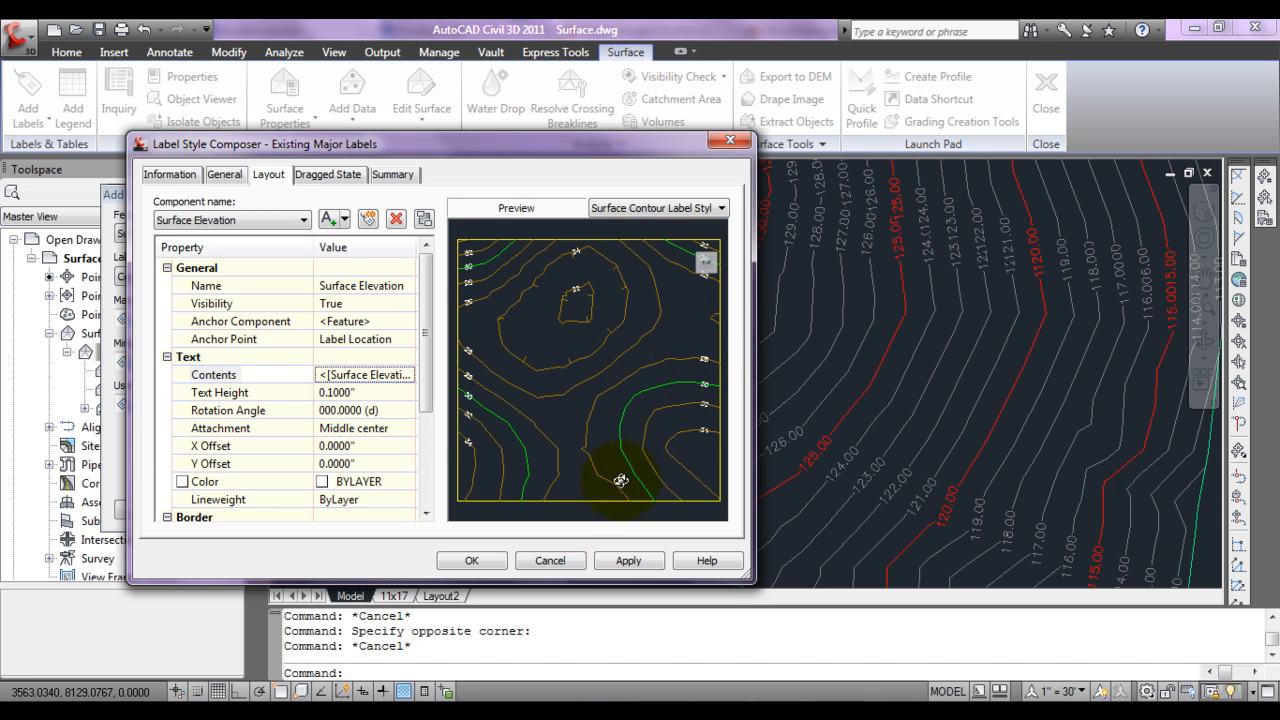
click(471, 562)
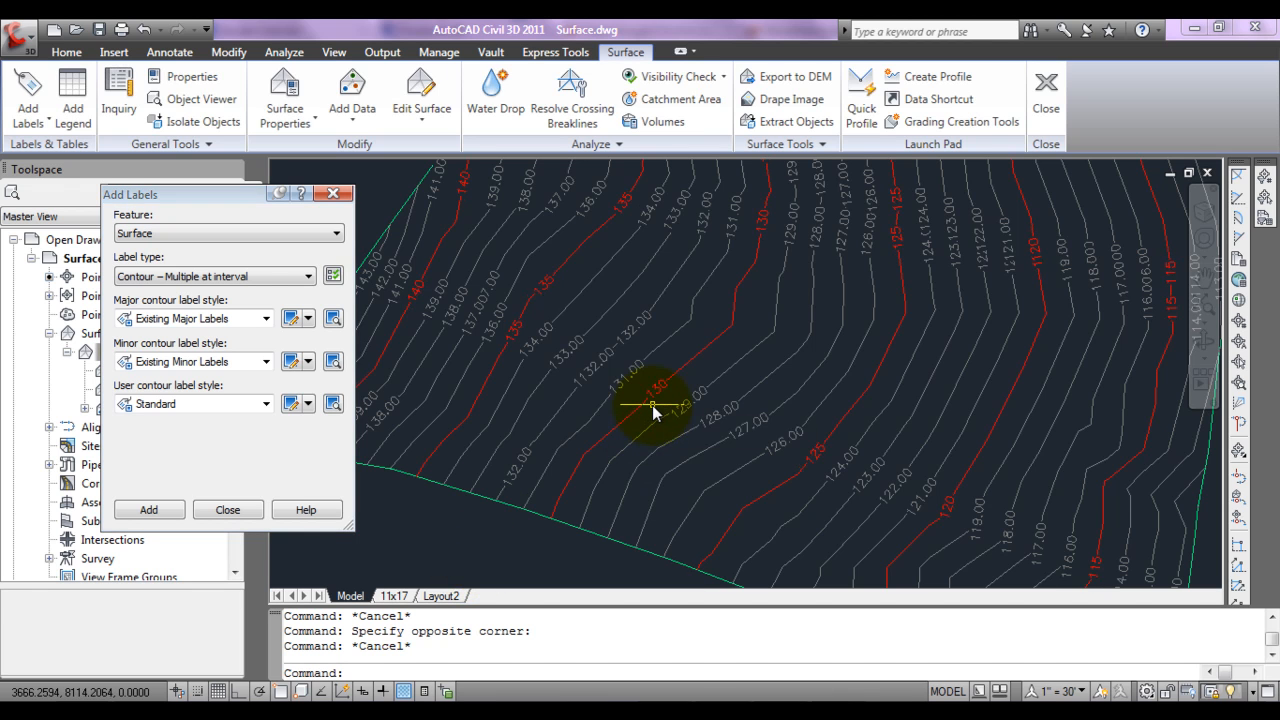
Step: Edit the Existing Minor Labels style so the Surface Elevation text contents use a precision of 1
click(296, 362)
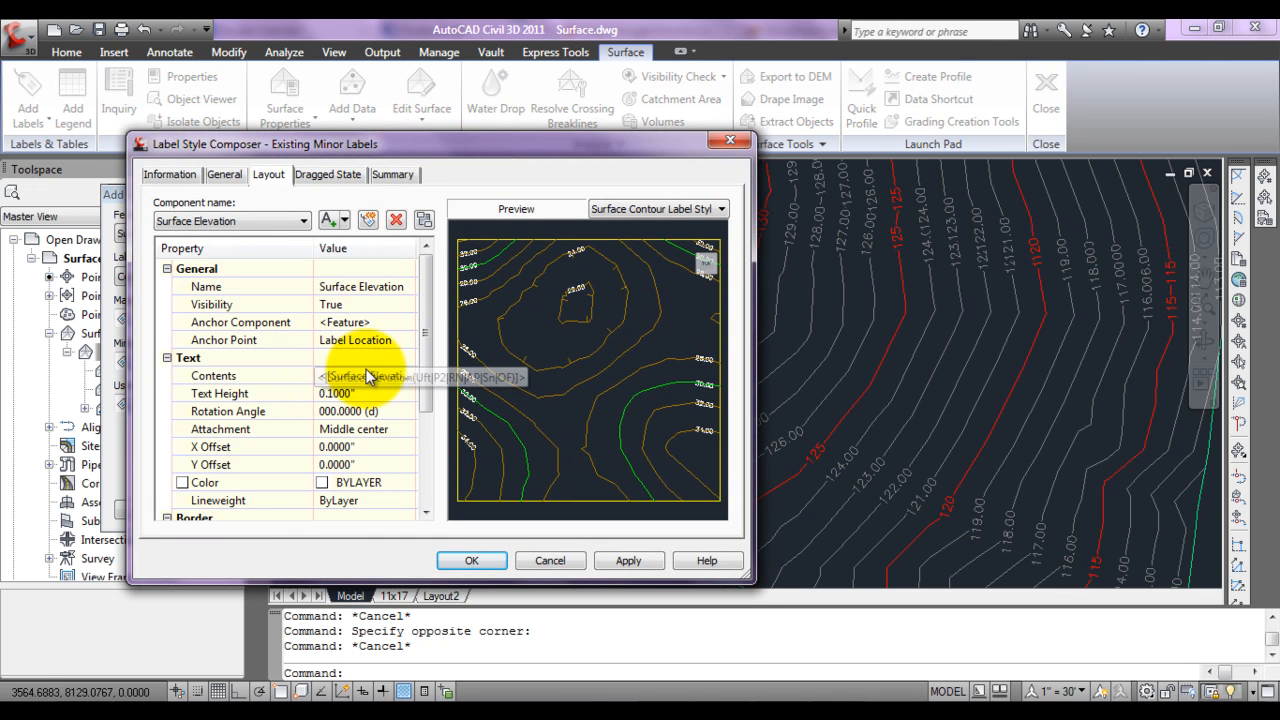
click(369, 381)
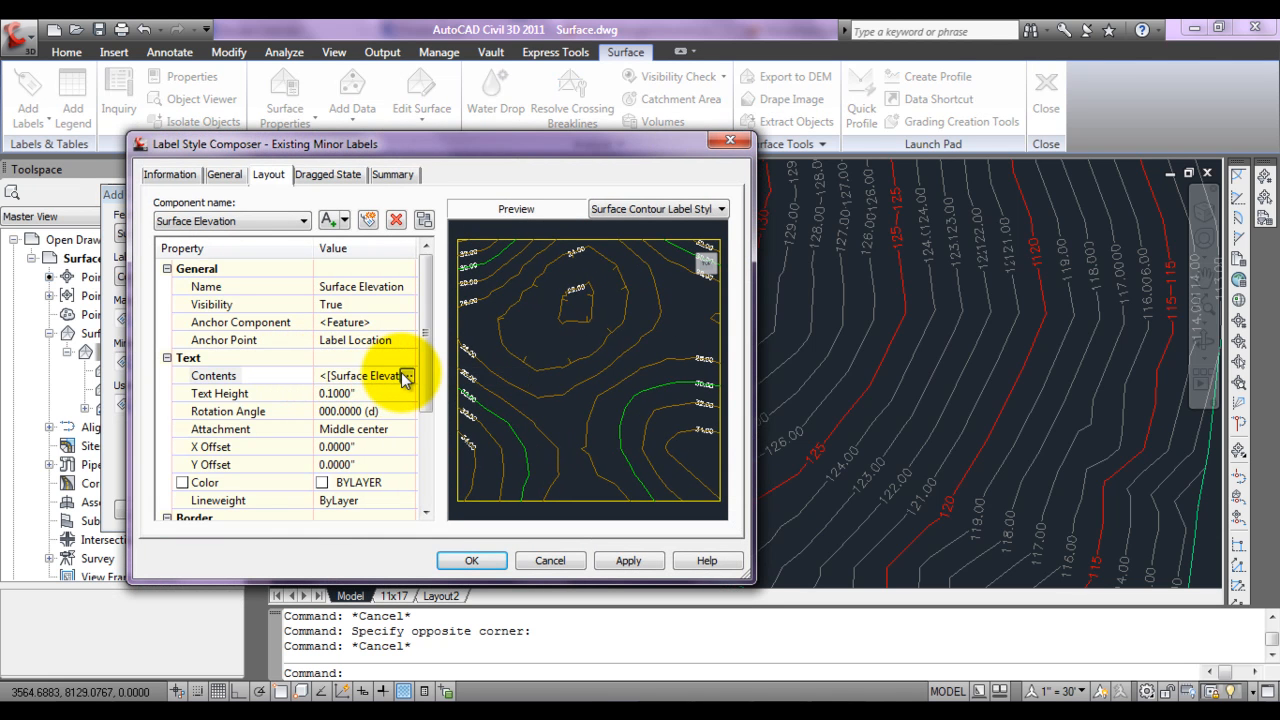
click(407, 377)
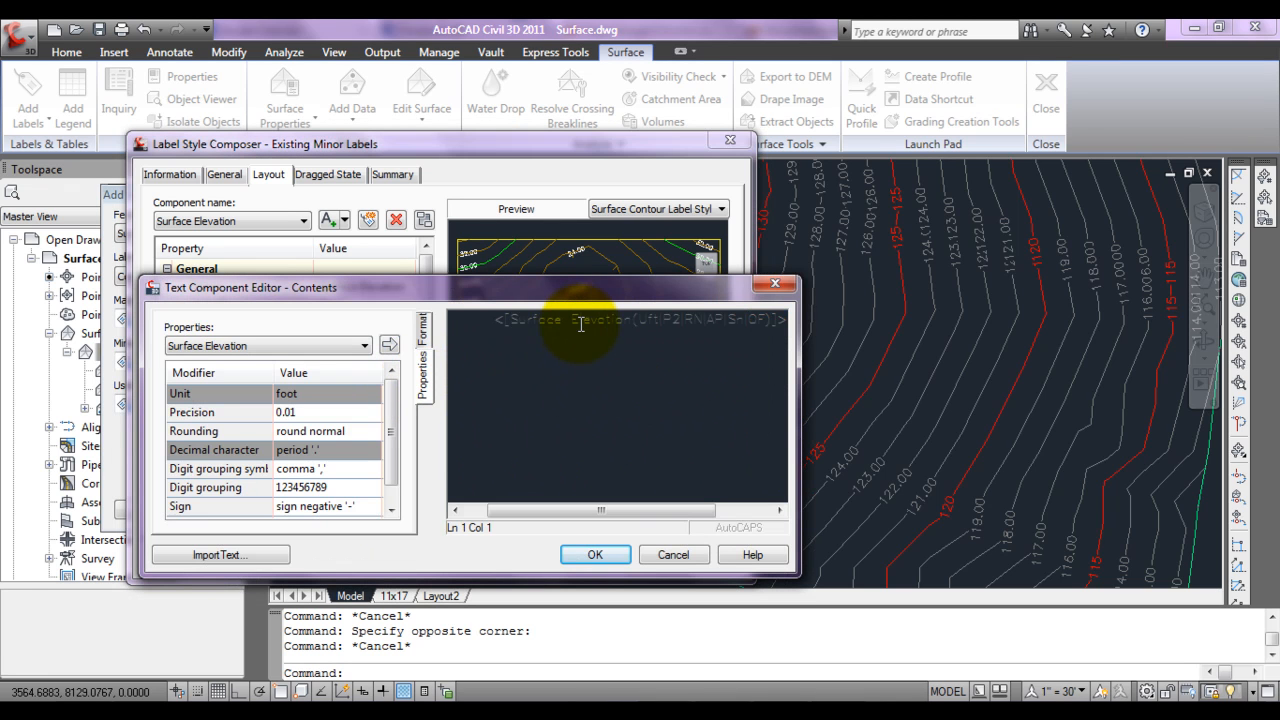
double_click(580, 322)
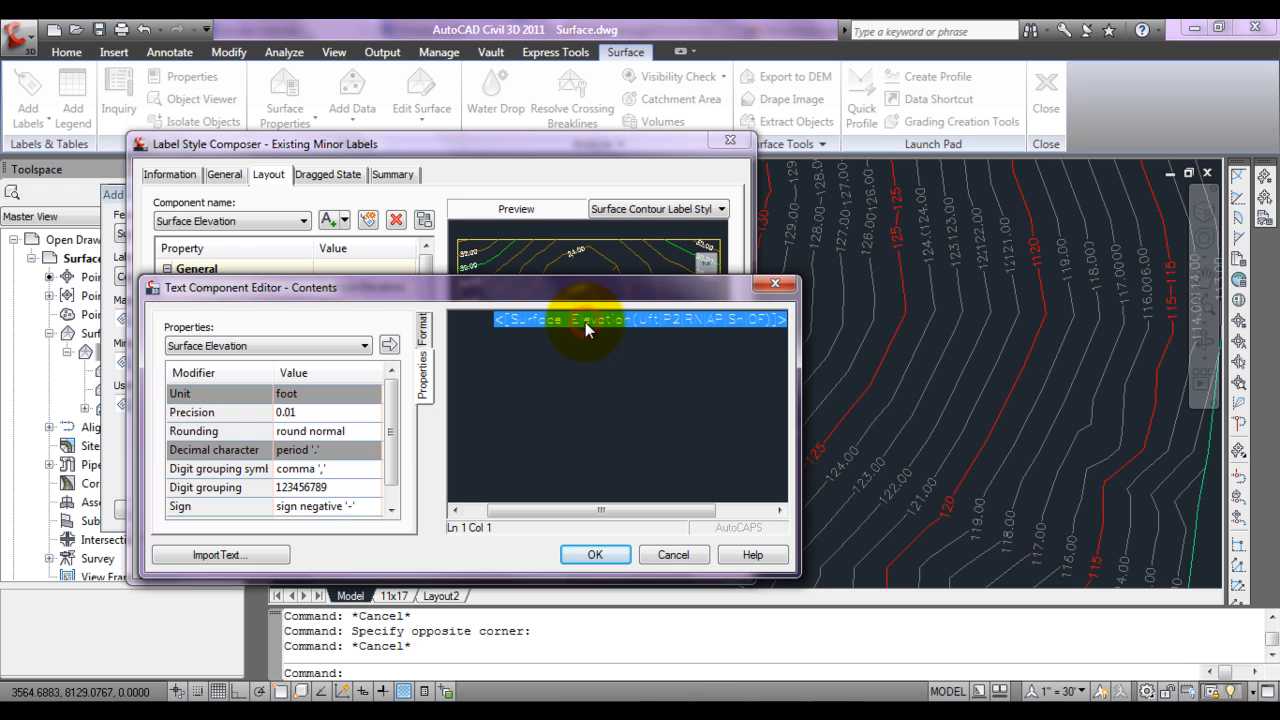
click(345, 412)
click(369, 411)
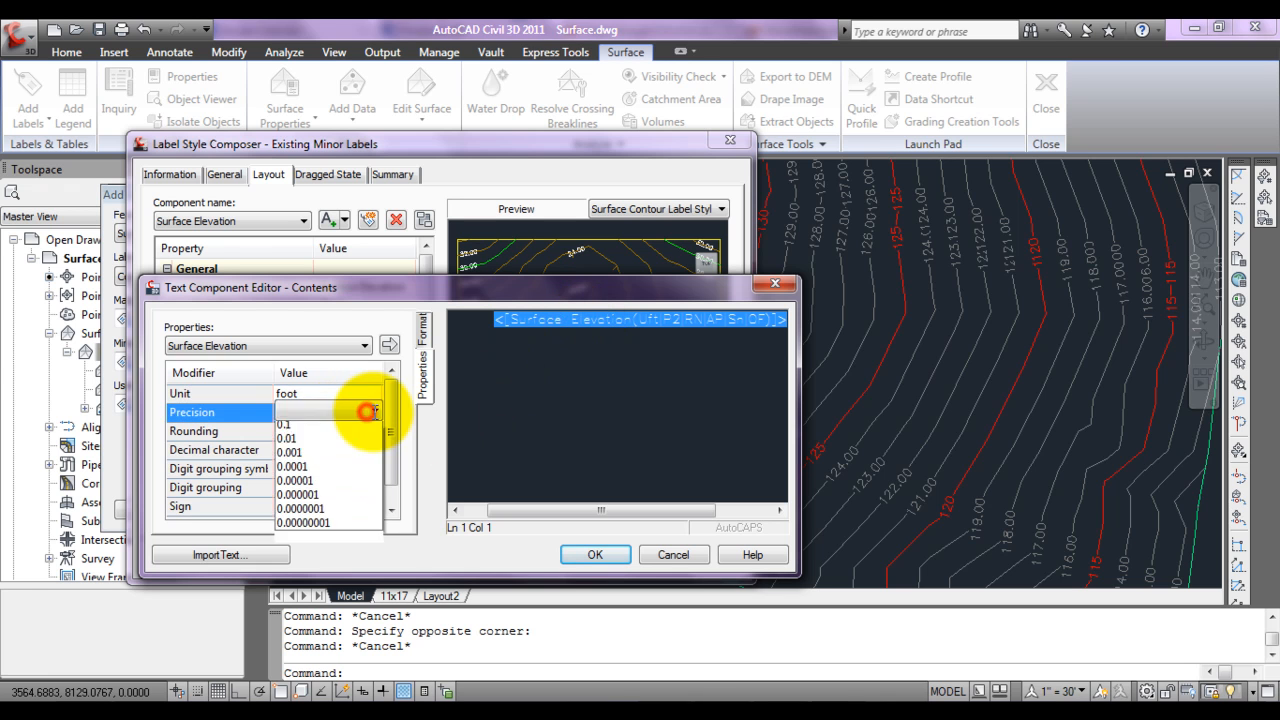
click(337, 424)
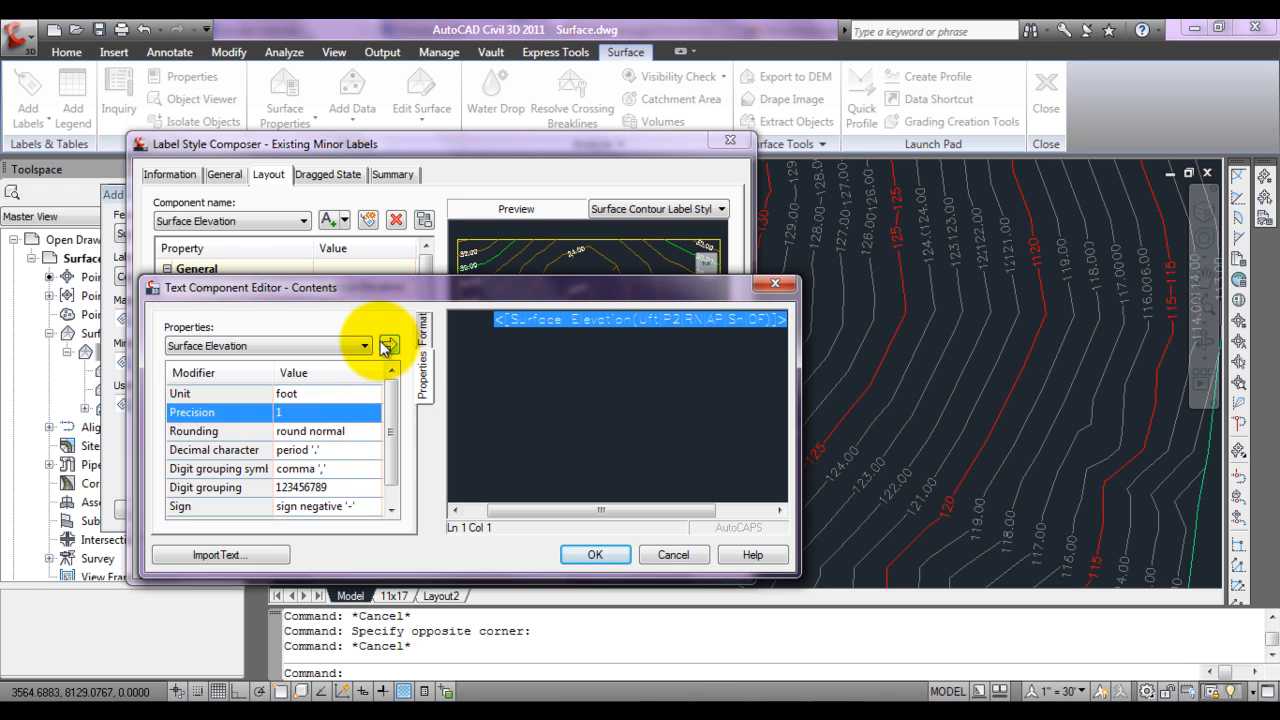
click(388, 345)
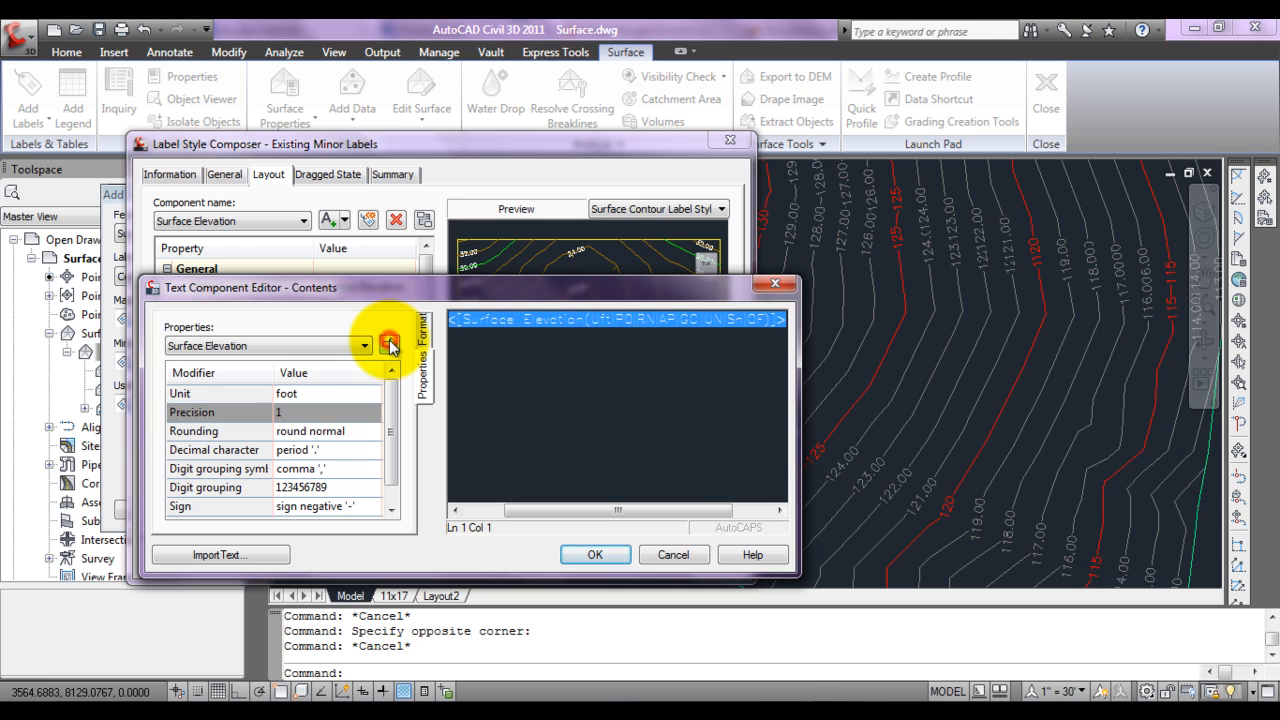
click(593, 554)
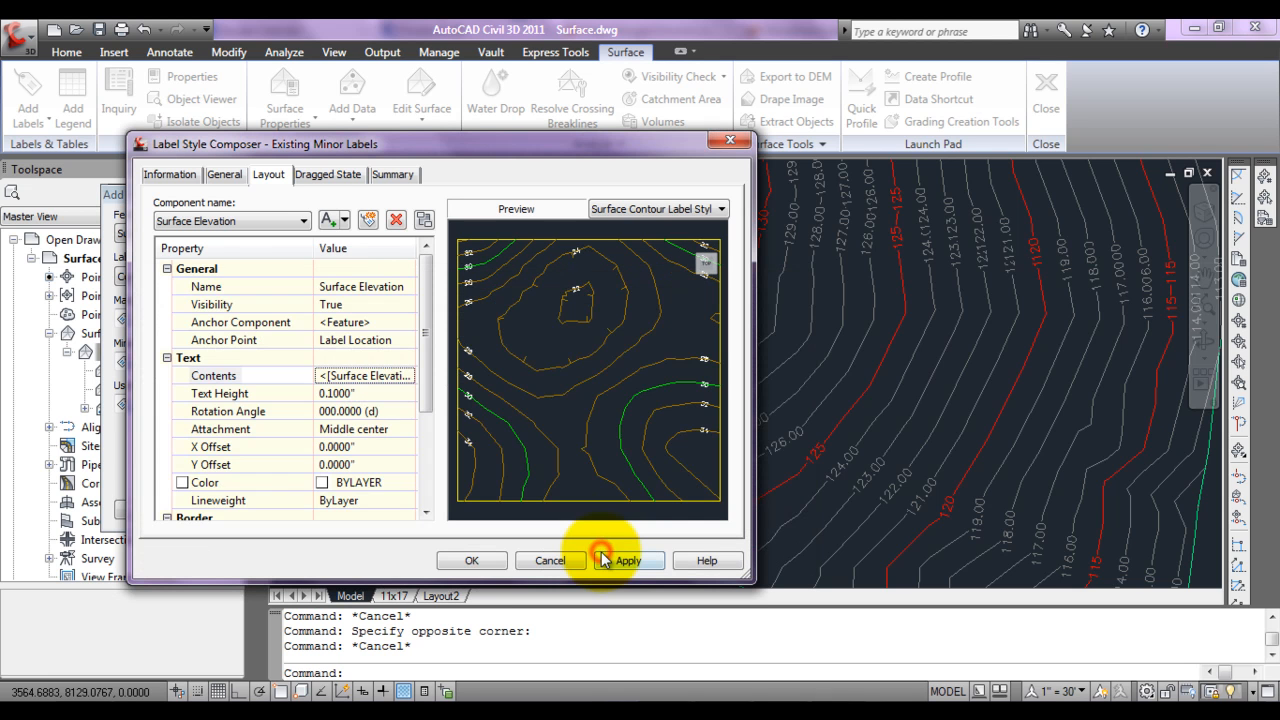
click(500, 563)
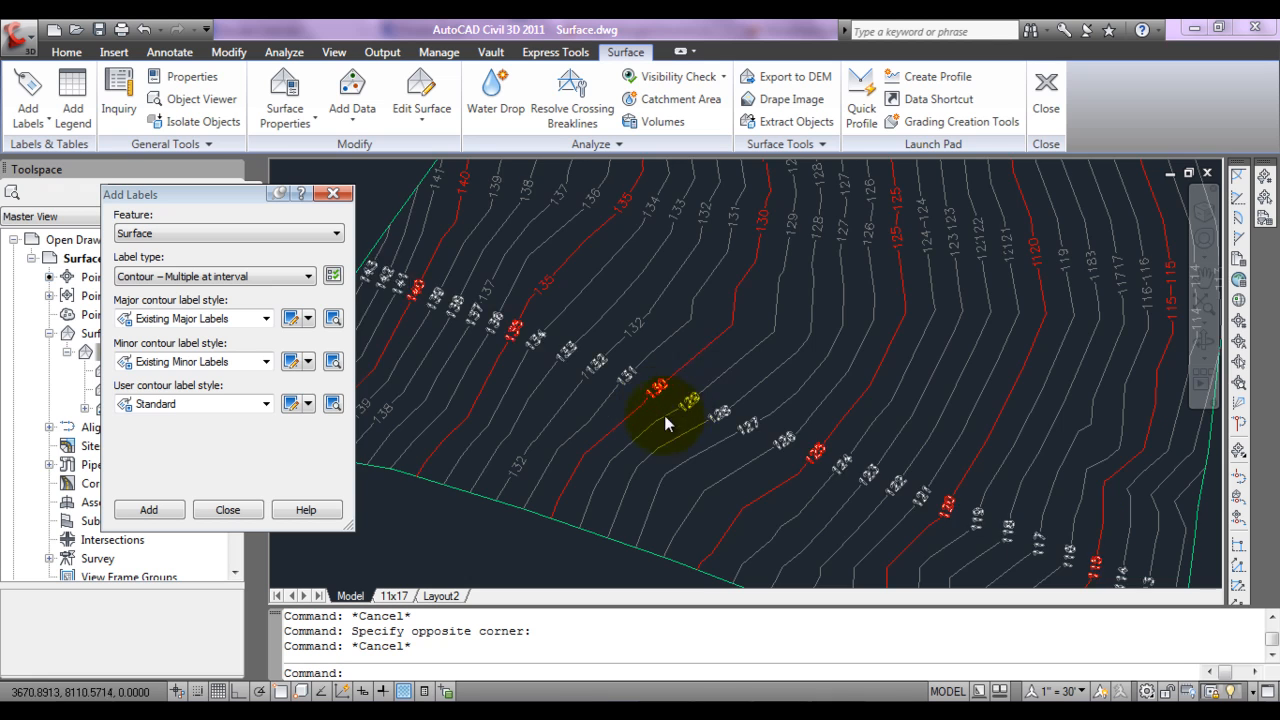
Step: Undo the contour labels added to surface EG, along with the label style edits, until the contours are unlabelled
scroll(664, 415, down, 5)
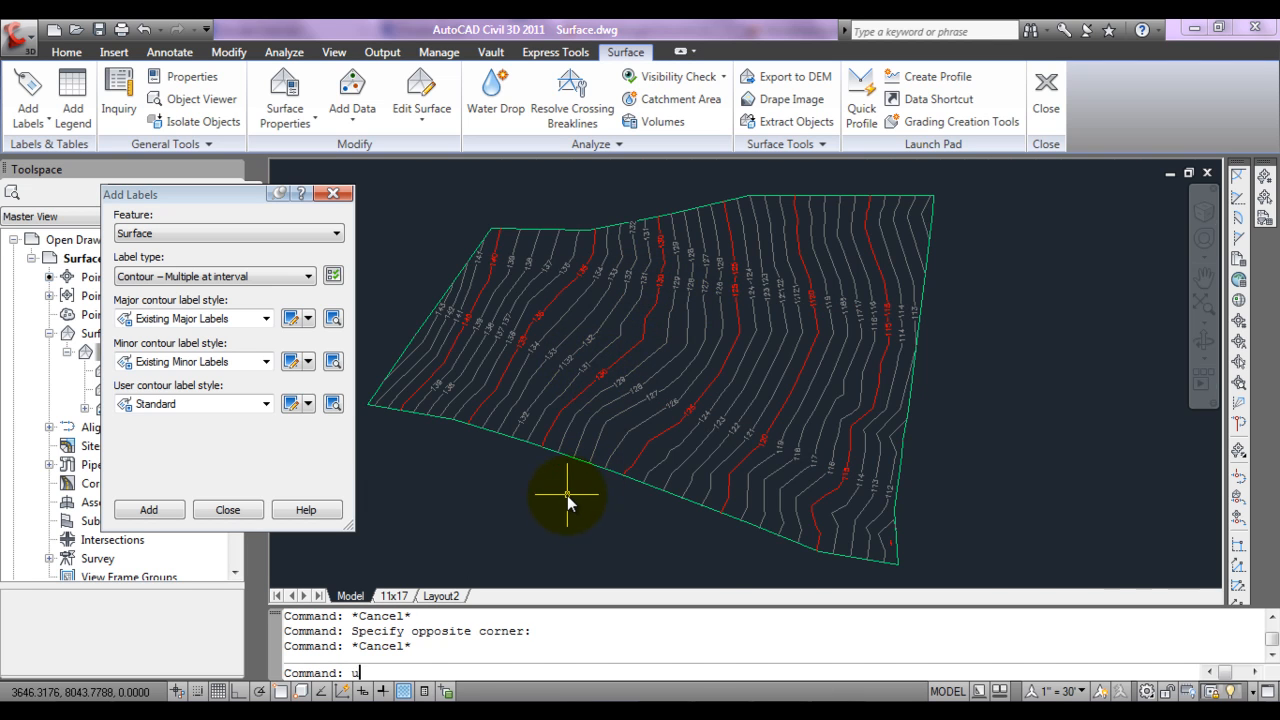
scroll(567, 495, up, 3)
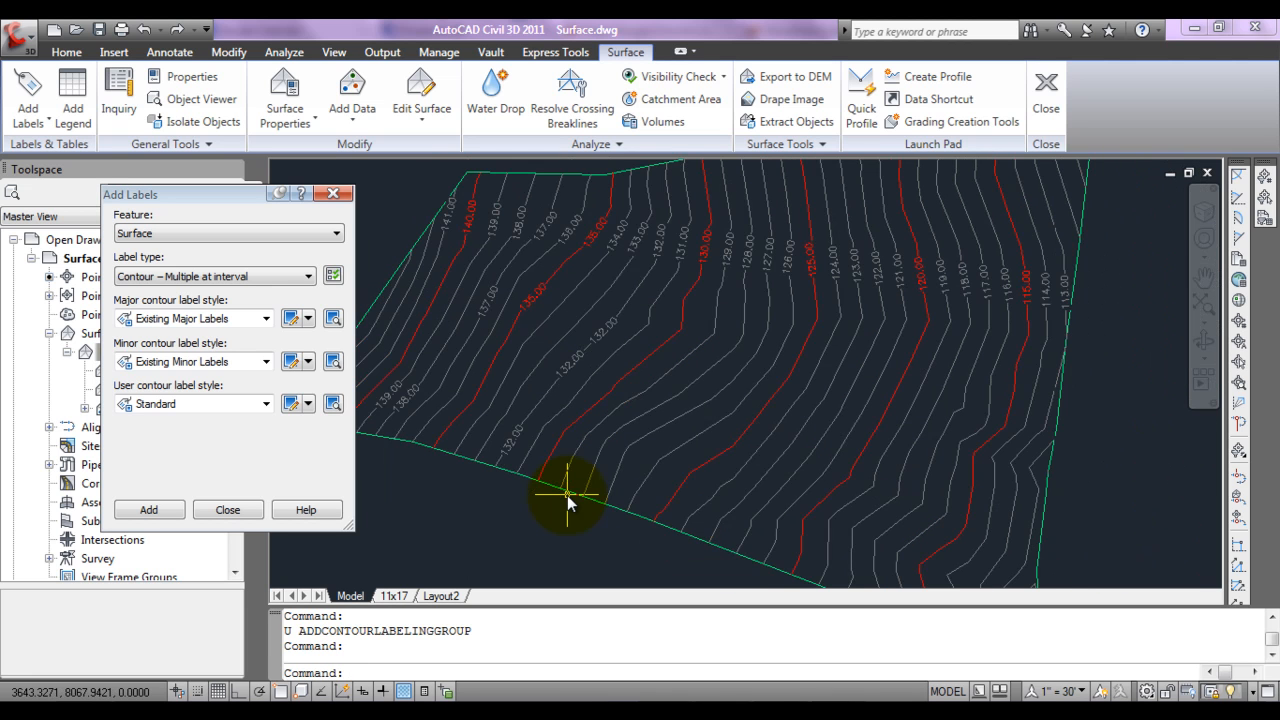
key(ctrl+z)
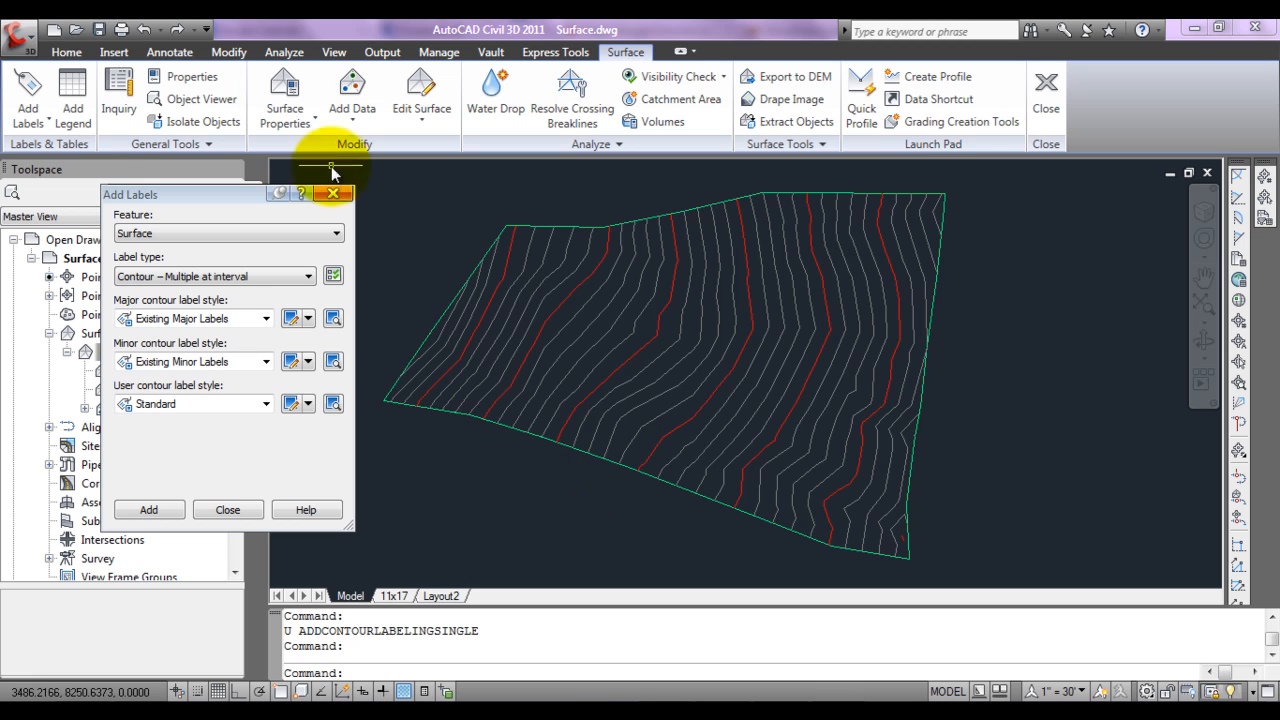
Step: Set the precision of the Surface Elevation text contents to 1 in the Existing Major Labels style
click(291, 318)
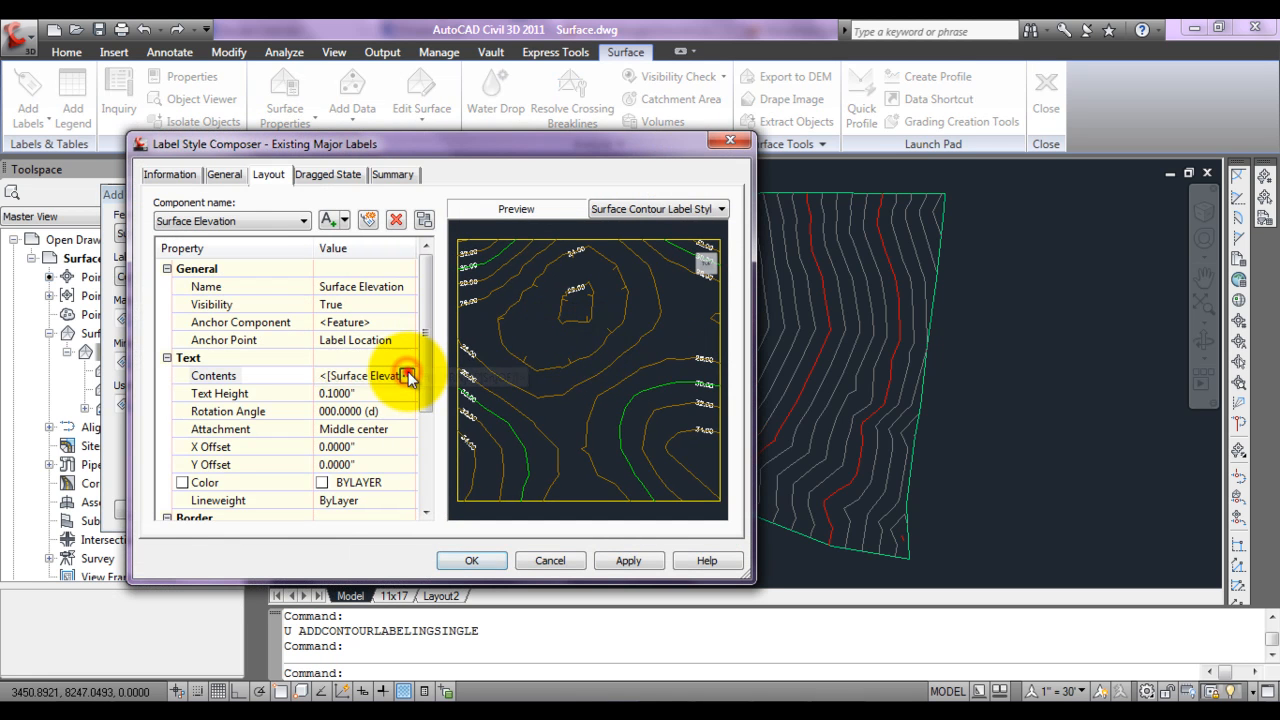
click(408, 376)
double_click(535, 327)
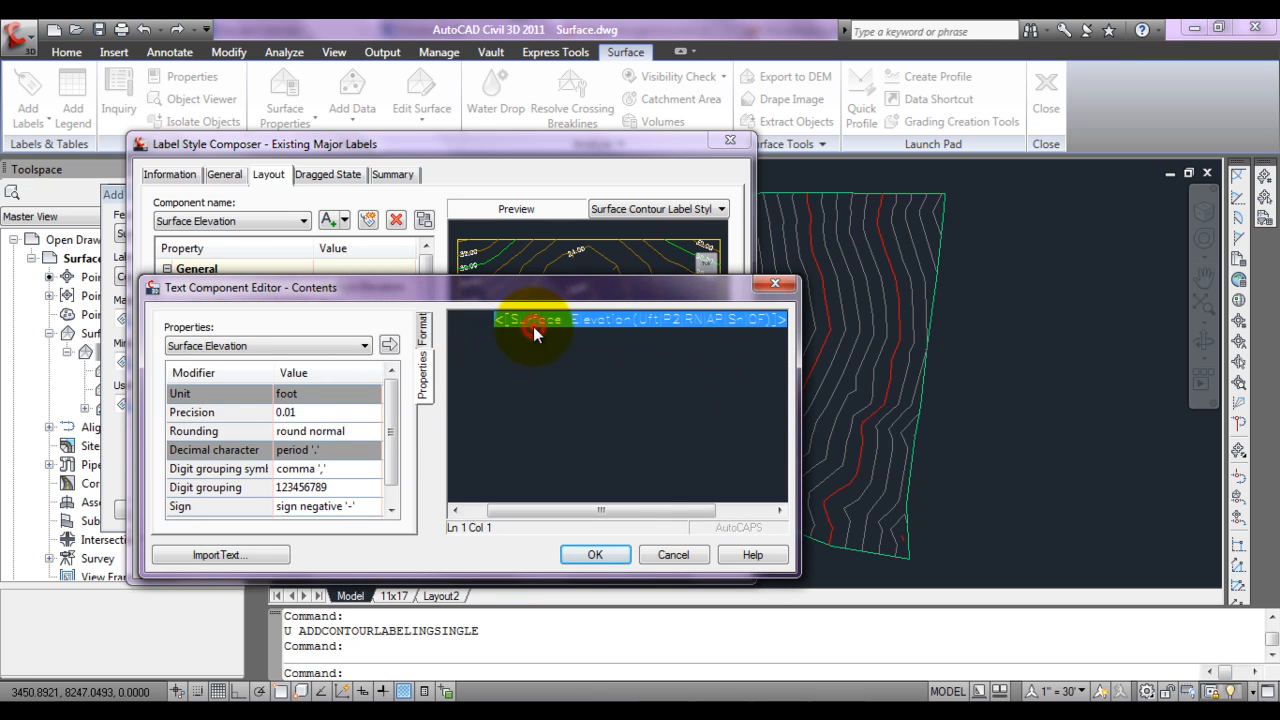
click(315, 412)
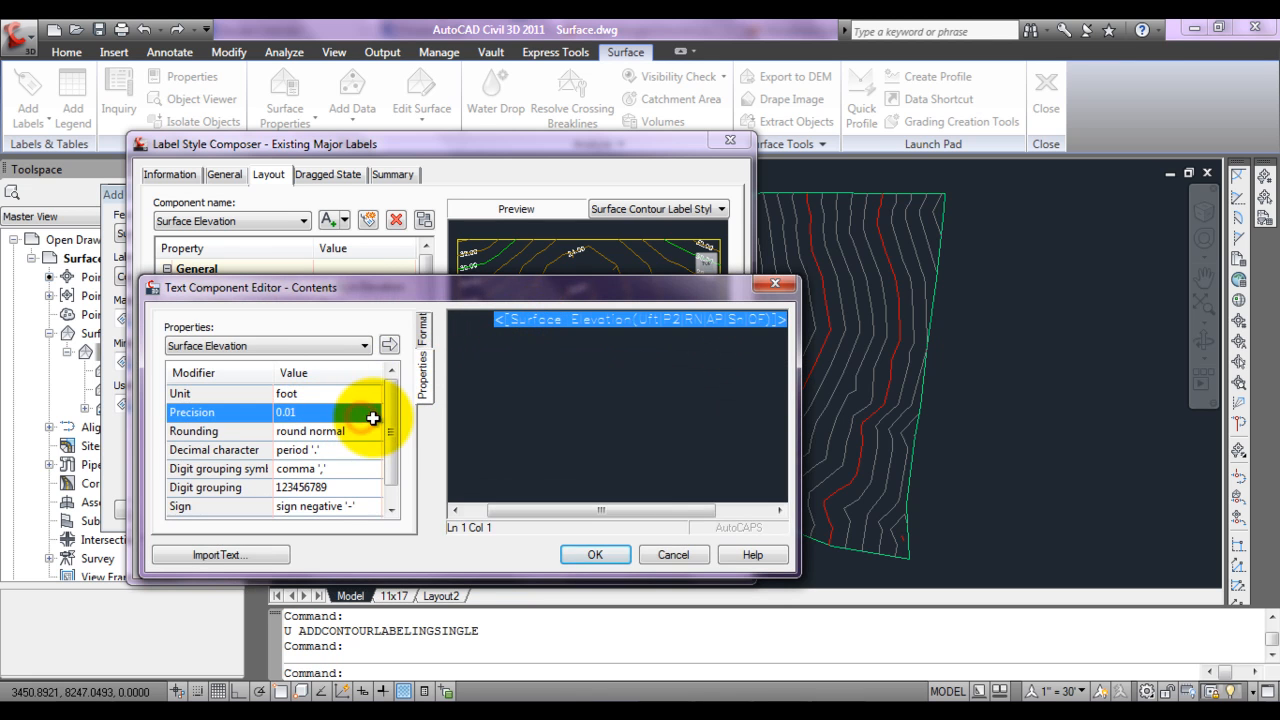
click(370, 411)
click(344, 428)
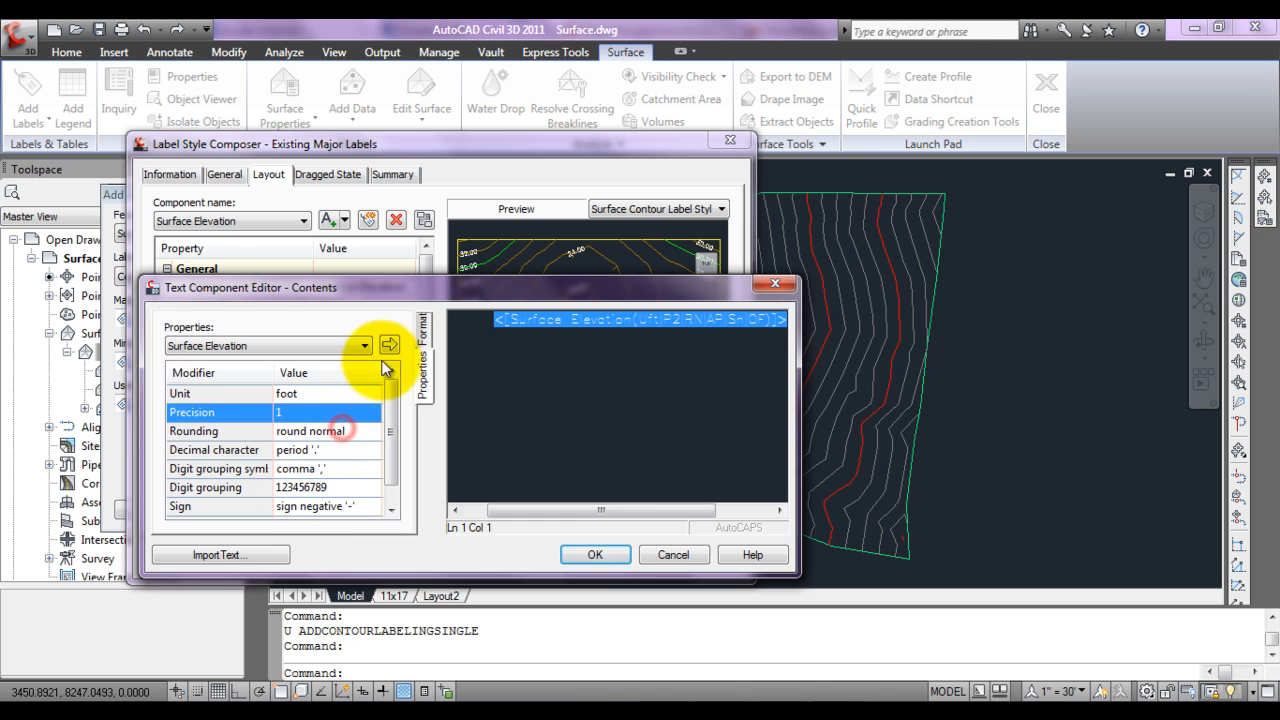
click(389, 344)
click(578, 552)
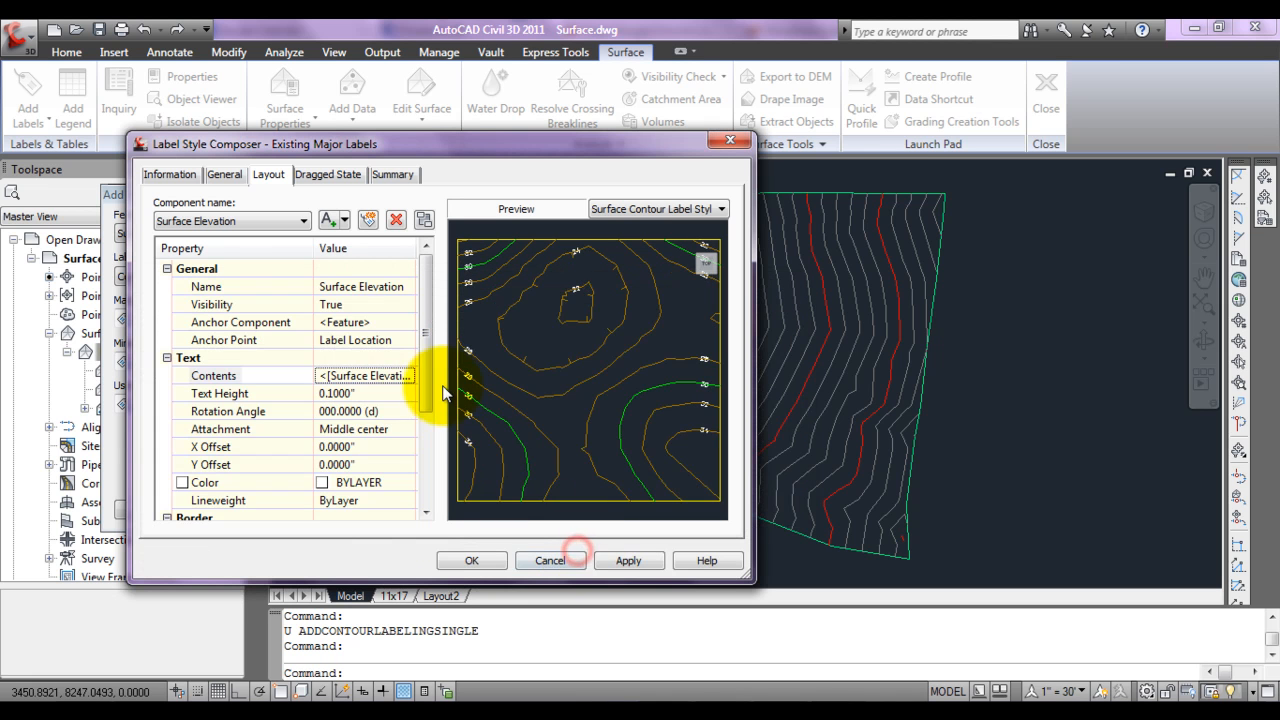
click(497, 557)
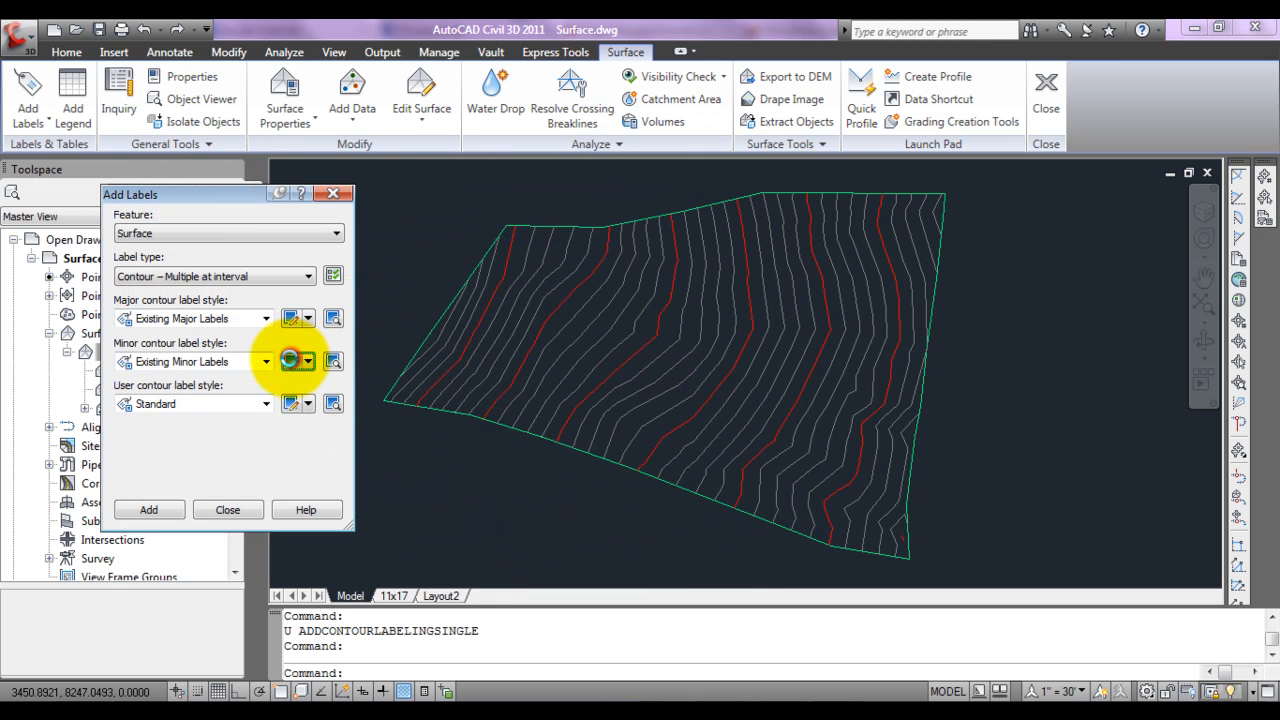
Step: Set the precision of the Surface Elevation text contents to 1 in the Existing Minor Labels style
click(298, 362)
click(380, 375)
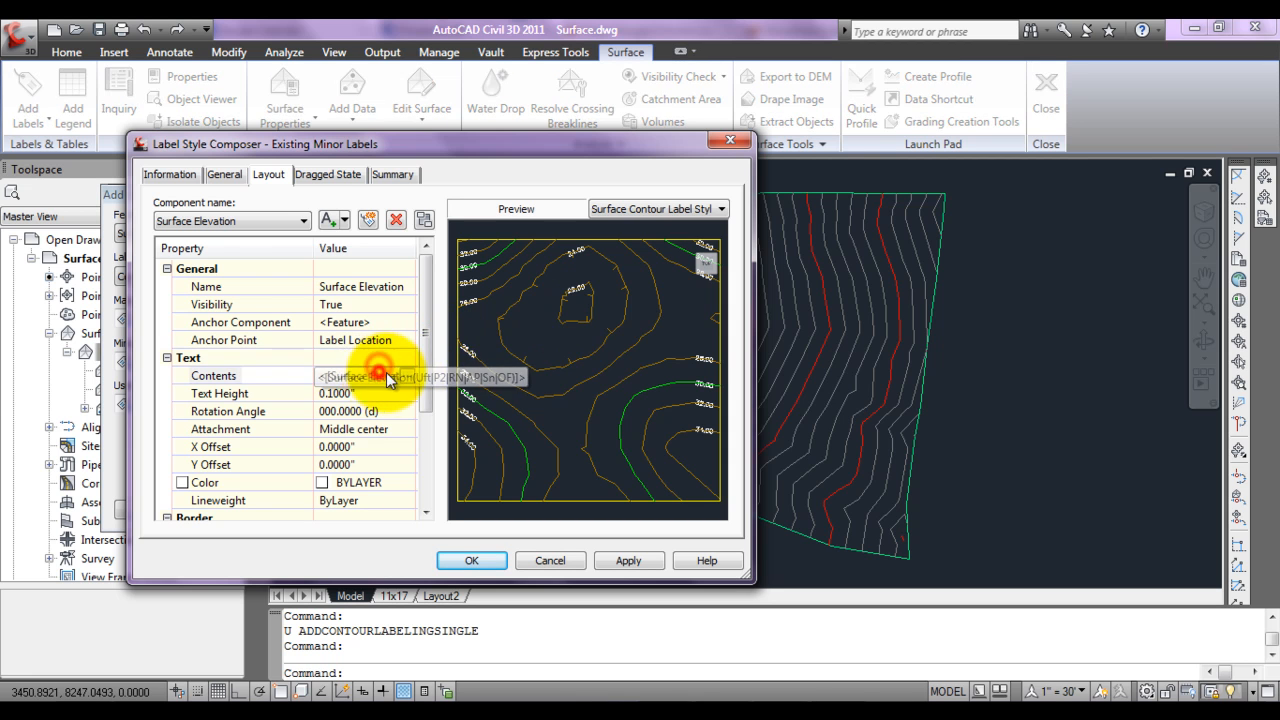
click(408, 377)
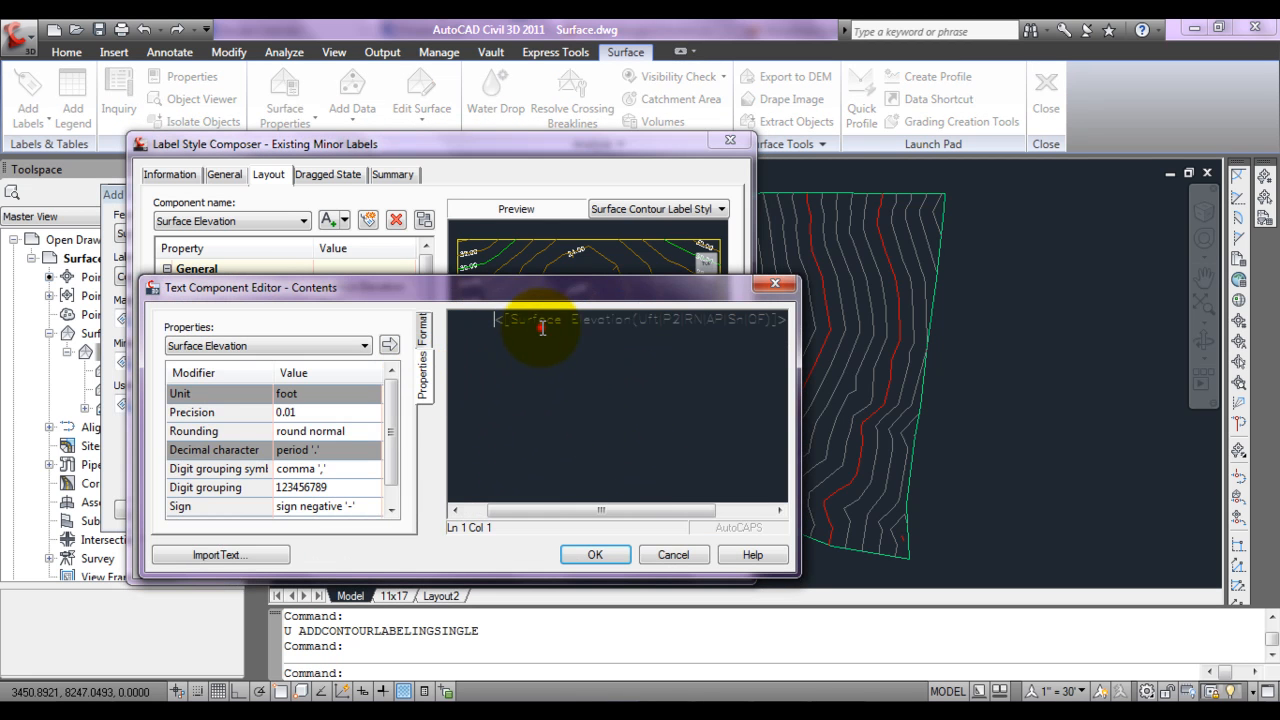
click(540, 320)
click(356, 413)
click(368, 414)
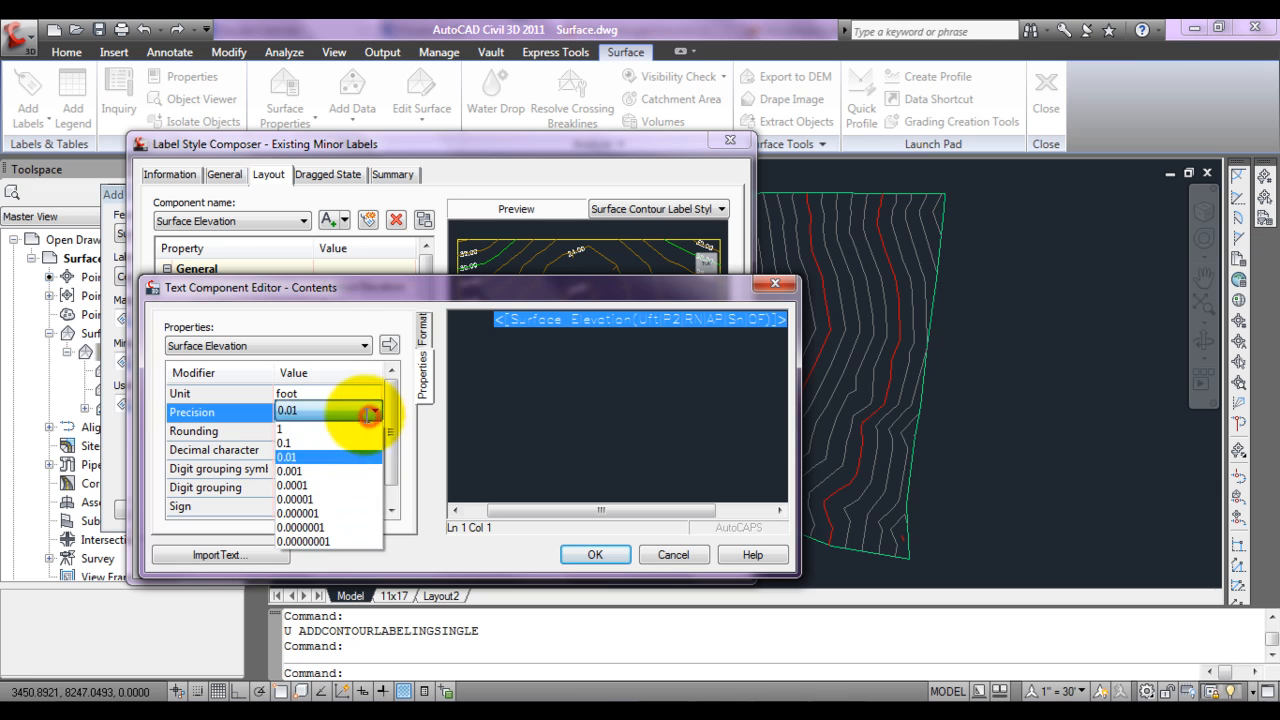
click(325, 428)
click(388, 345)
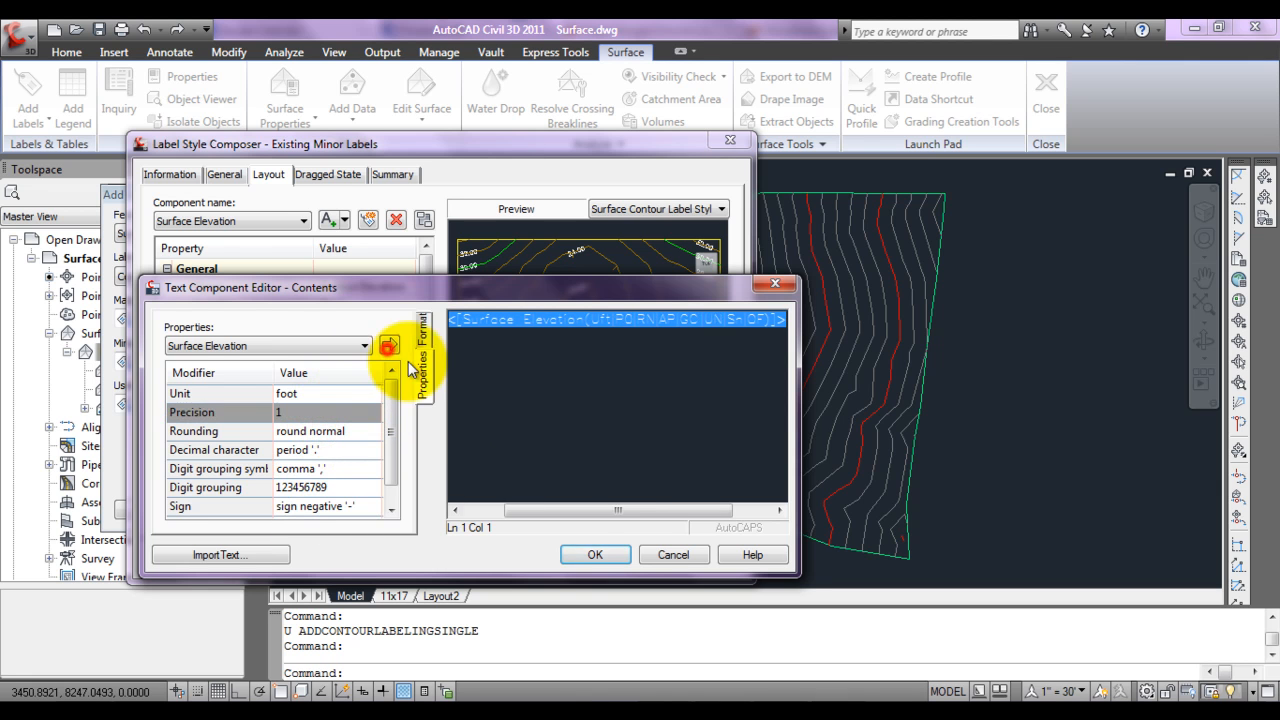
click(595, 555)
click(486, 560)
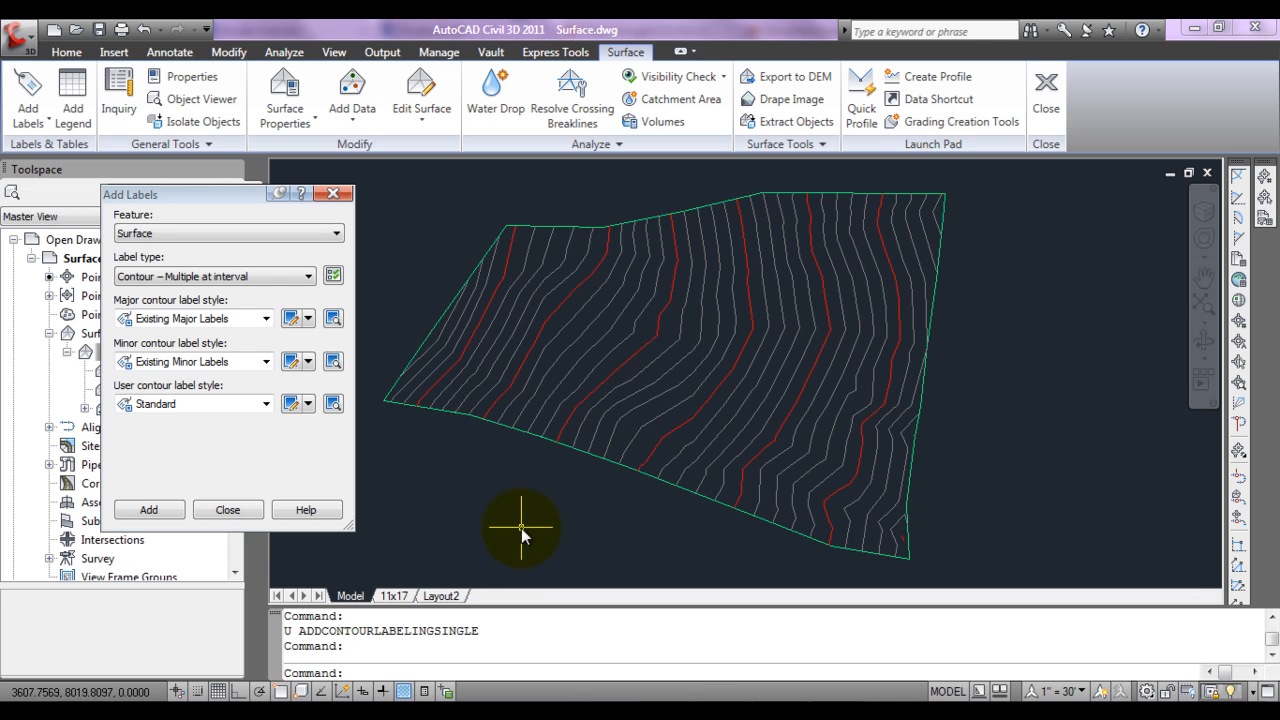
click(205, 279)
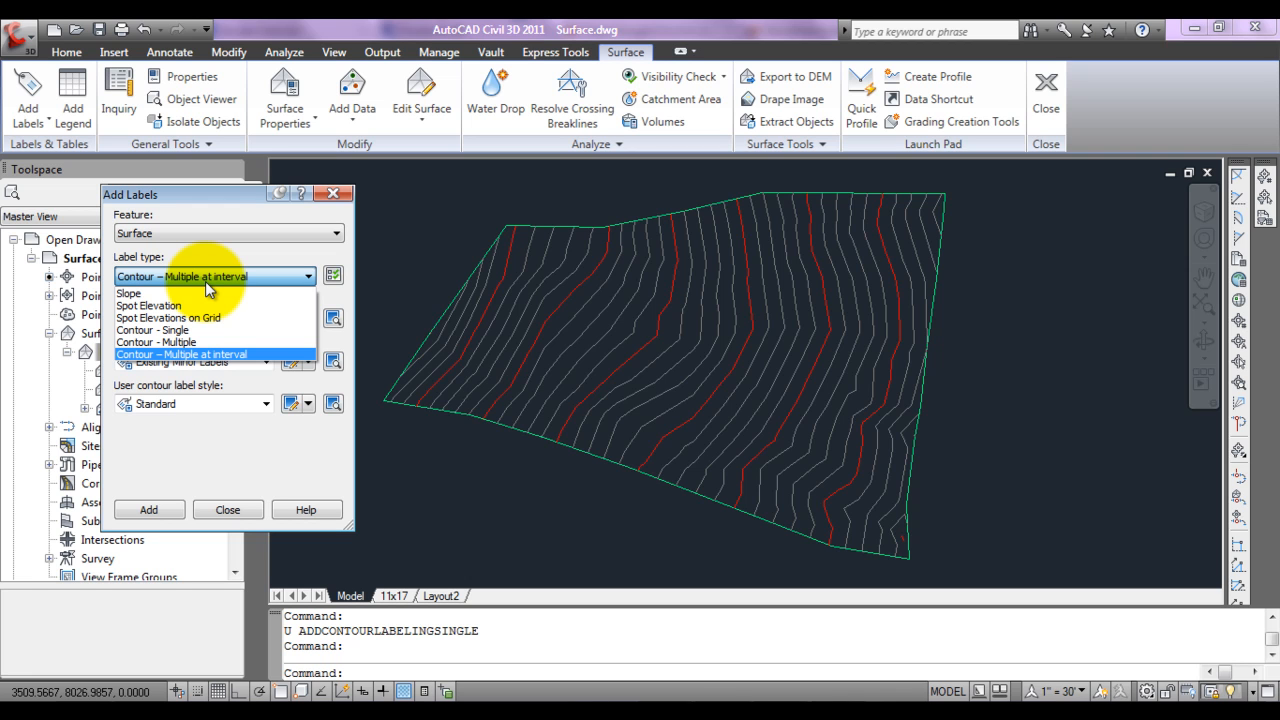
click(190, 355)
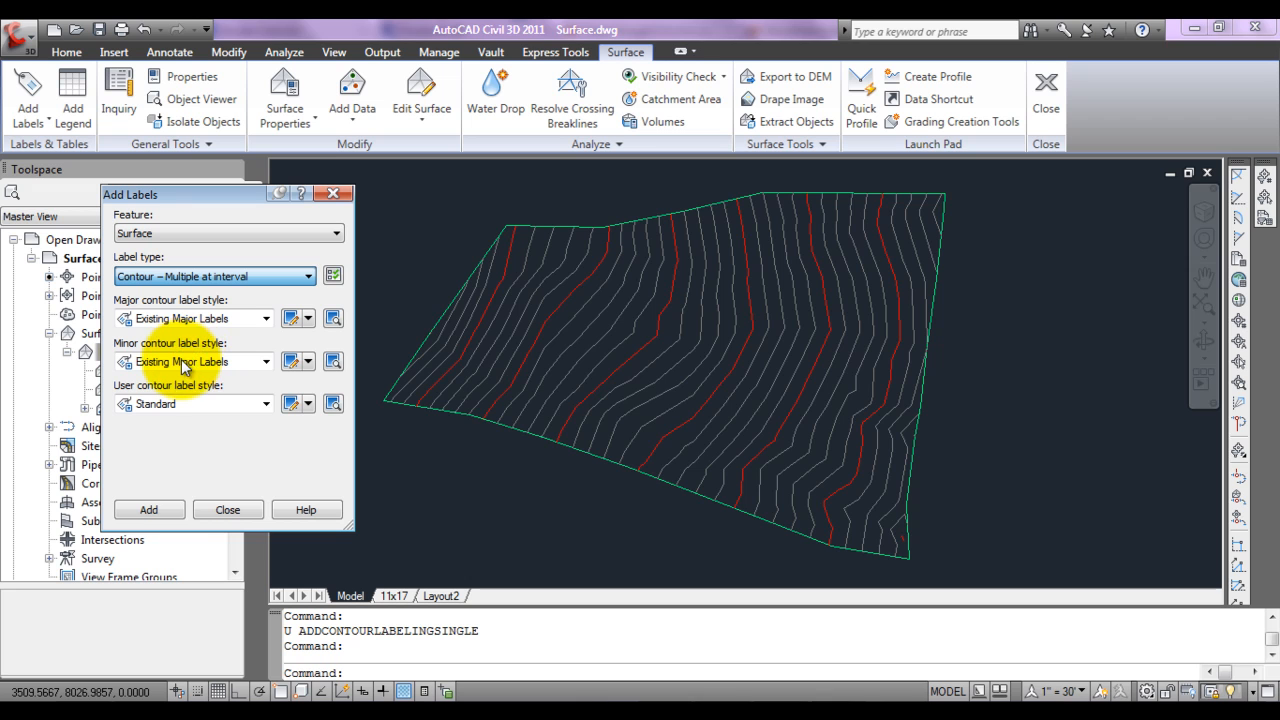
click(179, 508)
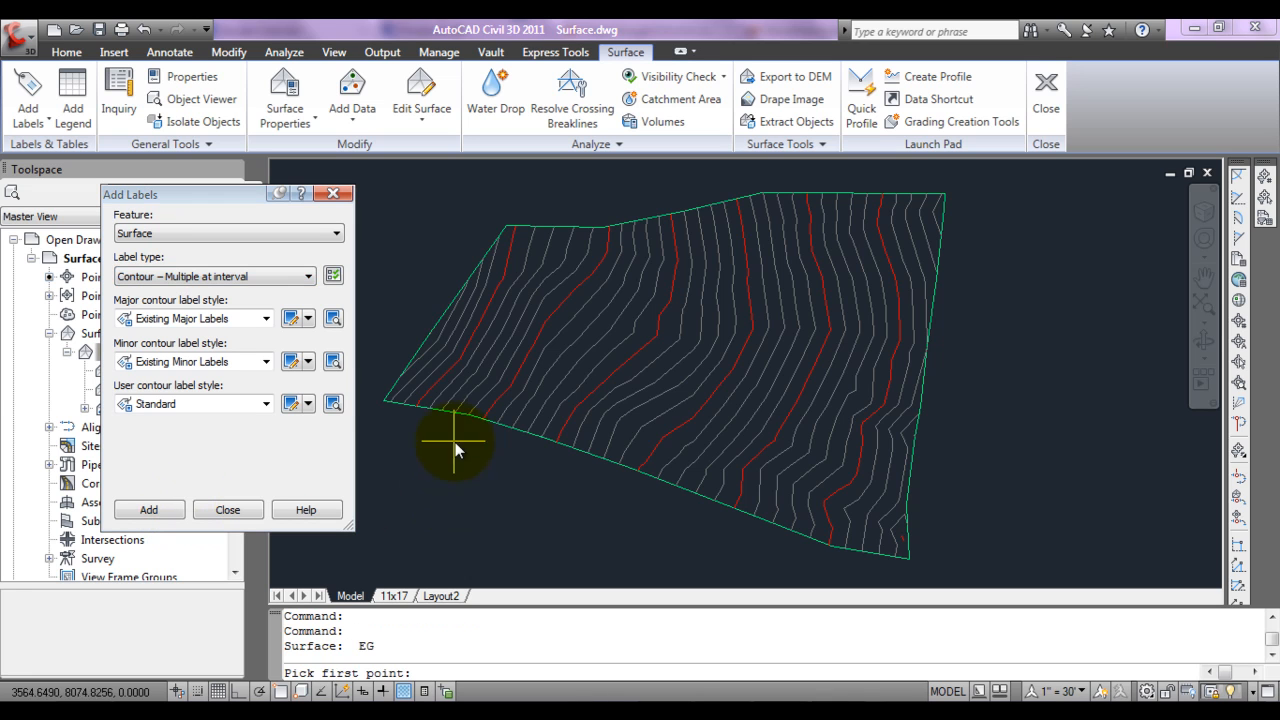
click(389, 381)
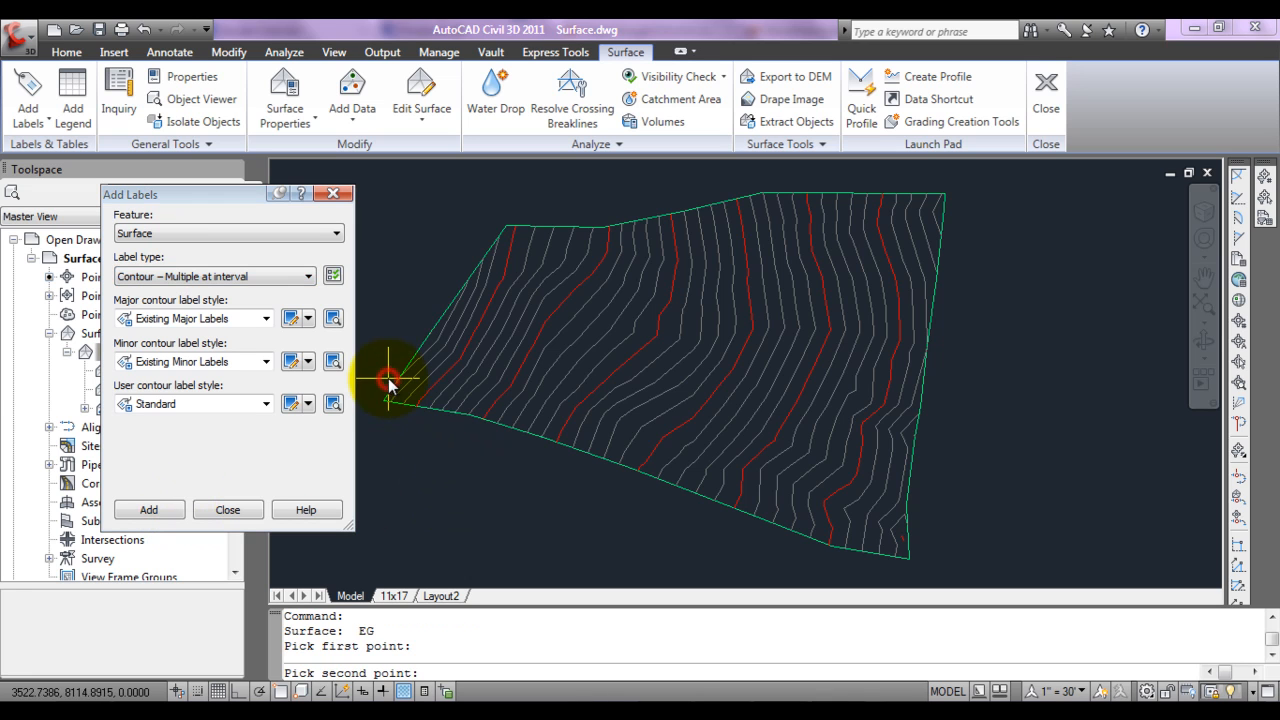
click(530, 410)
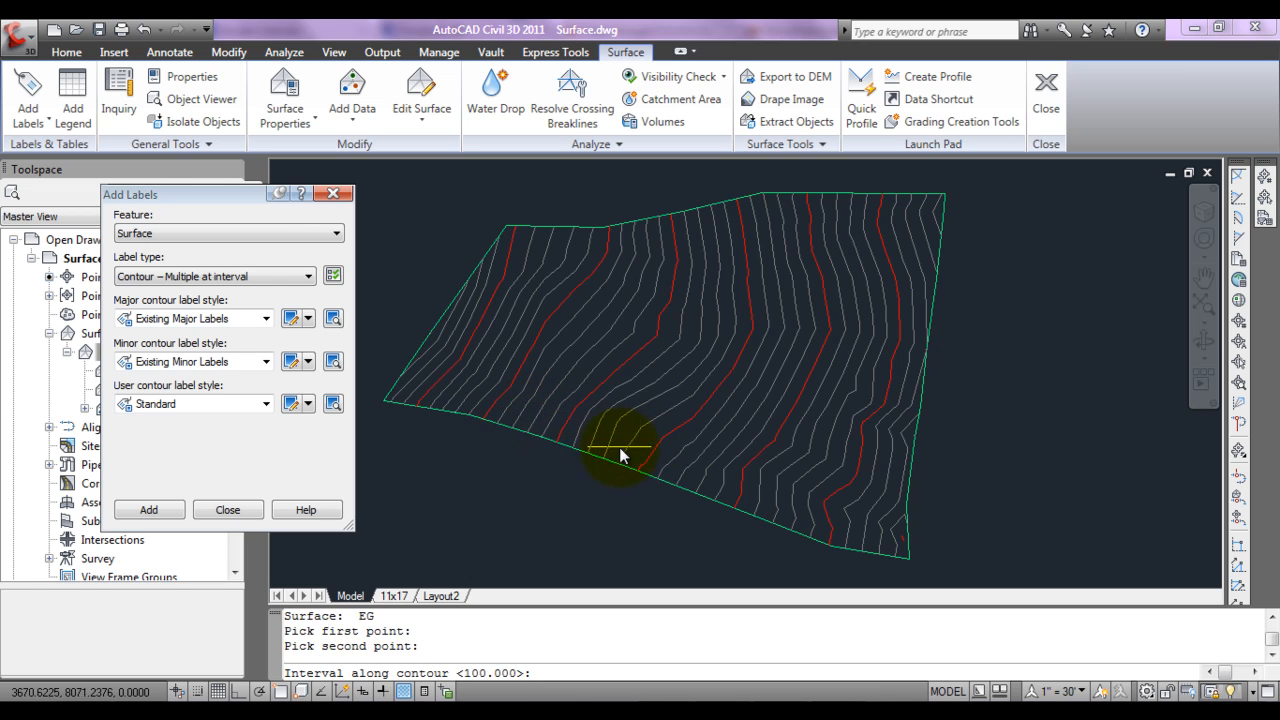
key(Escape)
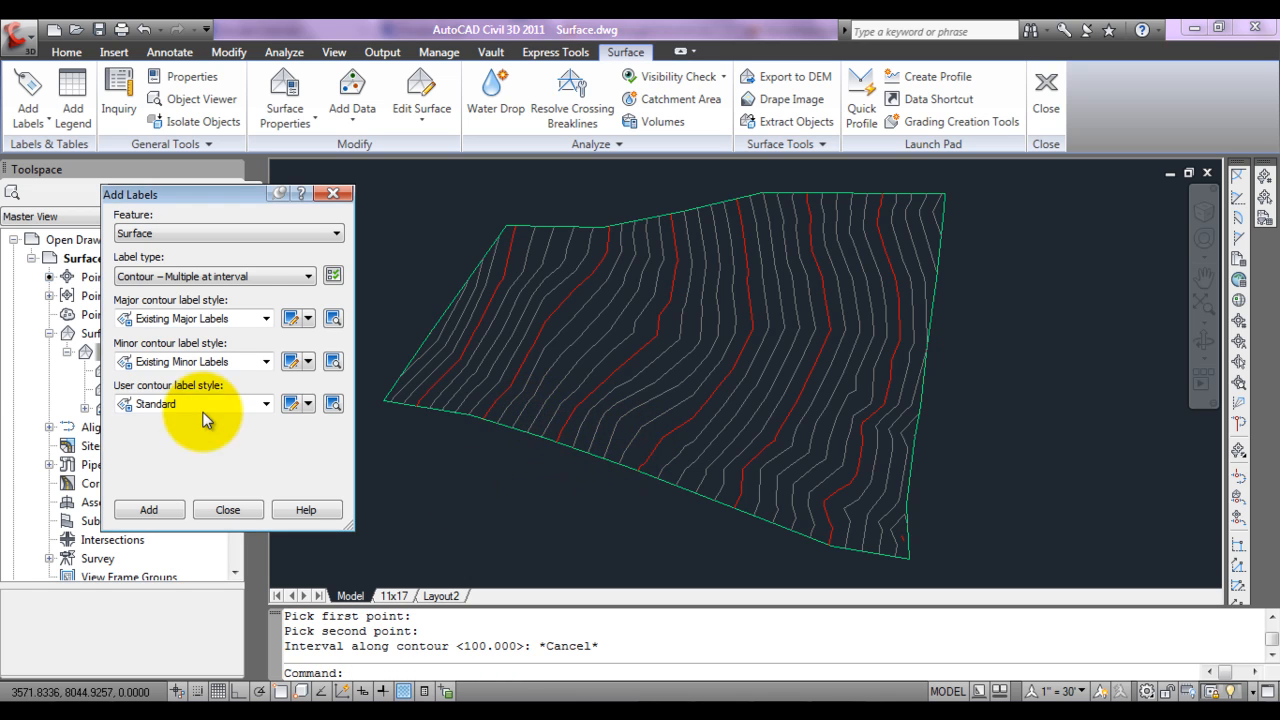
Step: Add Contour - Multiple labels to surface EG along a multi-segment line following the southern boundary from beyond its west to its east edge
click(254, 280)
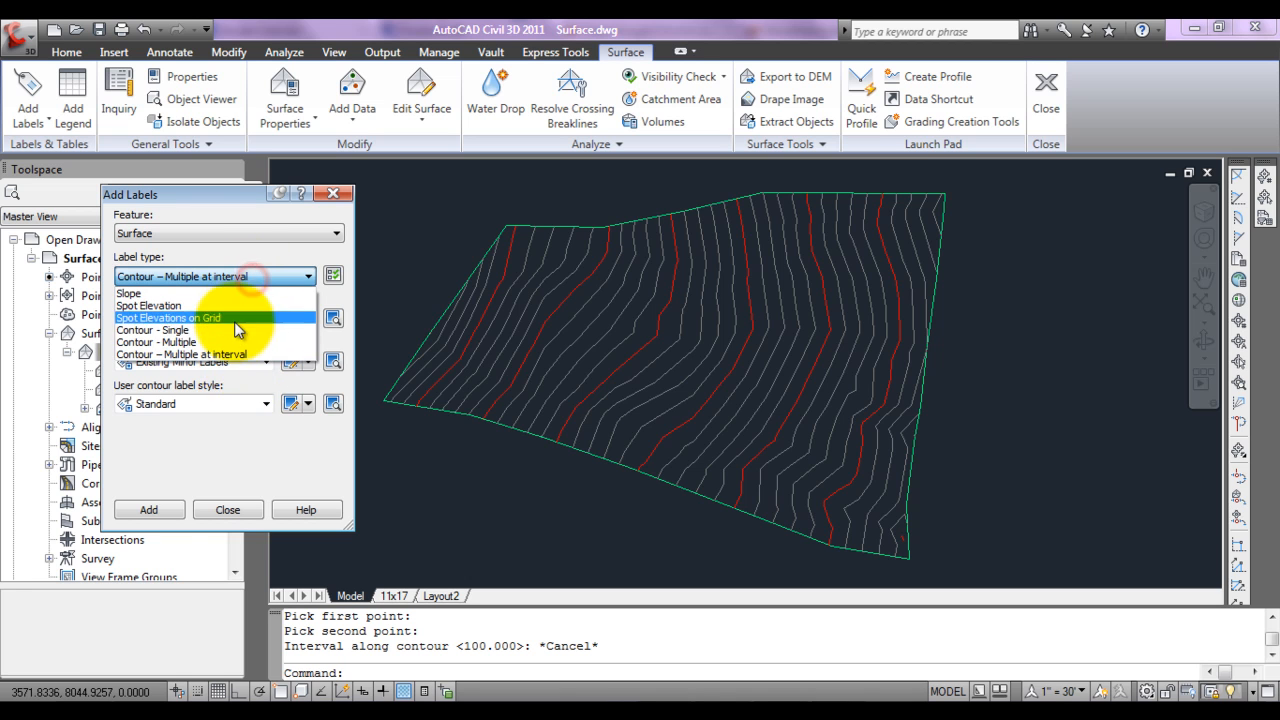
click(229, 340)
click(150, 510)
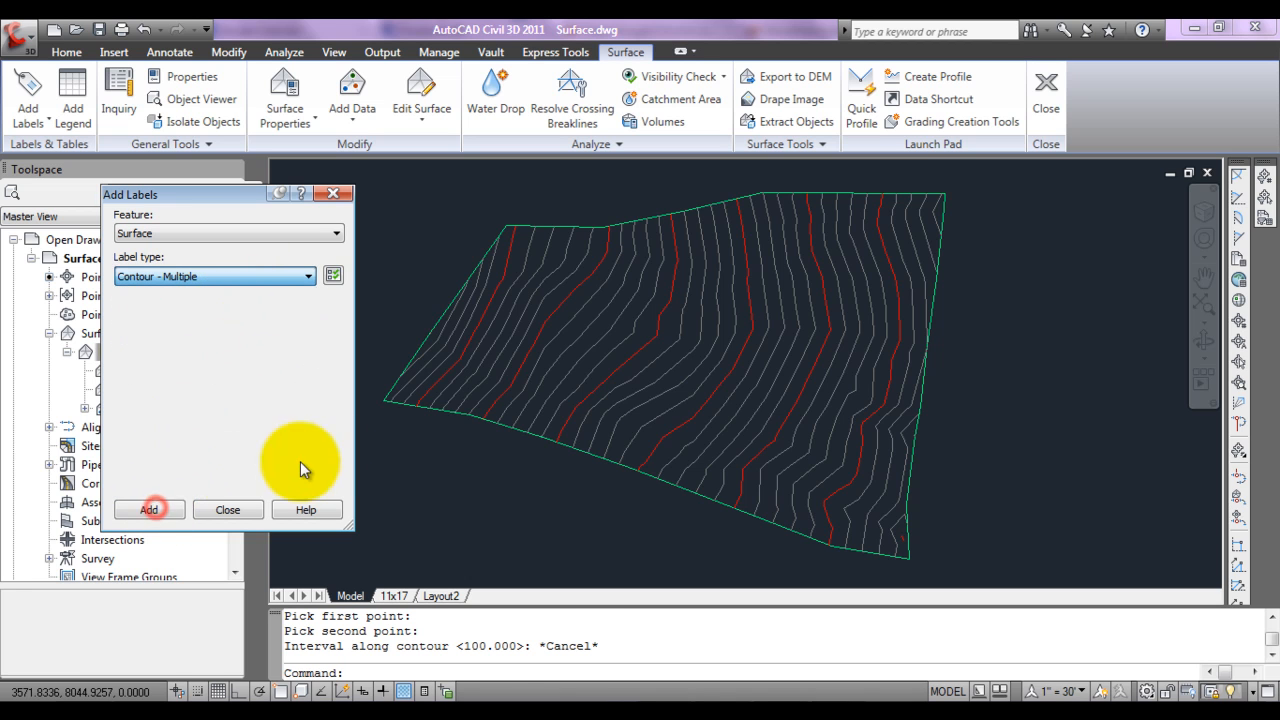
click(387, 369)
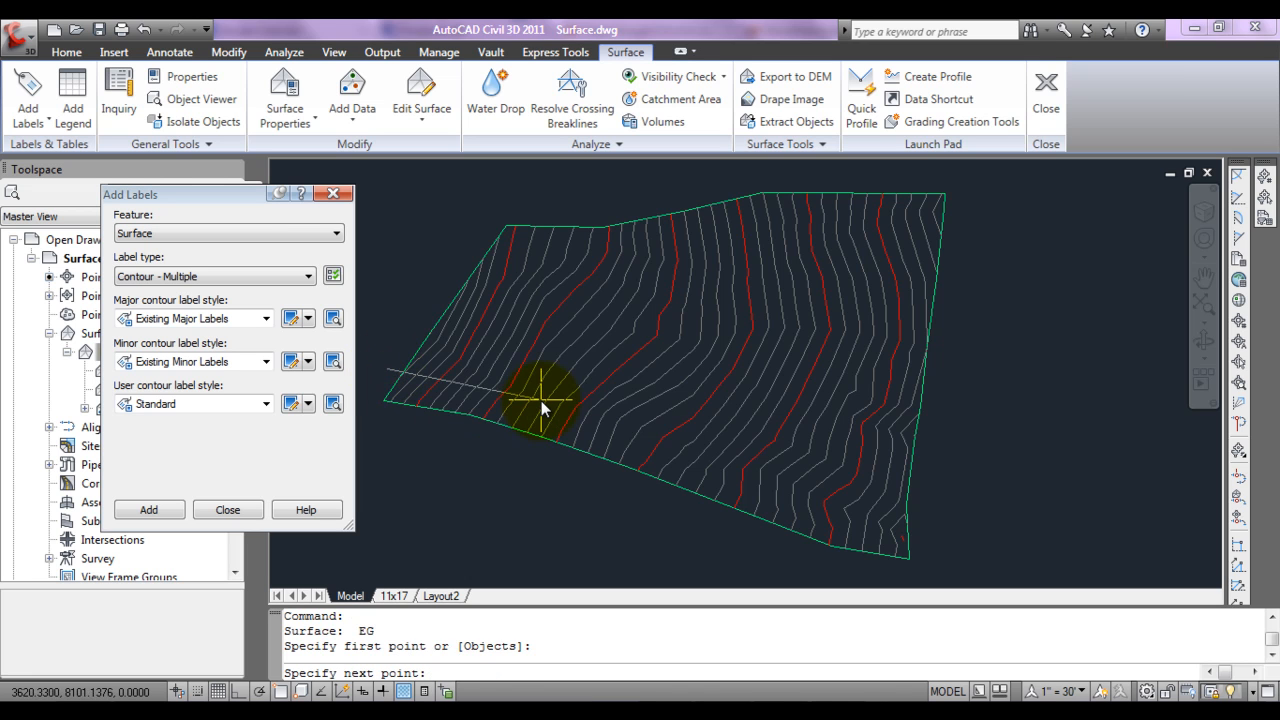
click(540, 401)
click(635, 450)
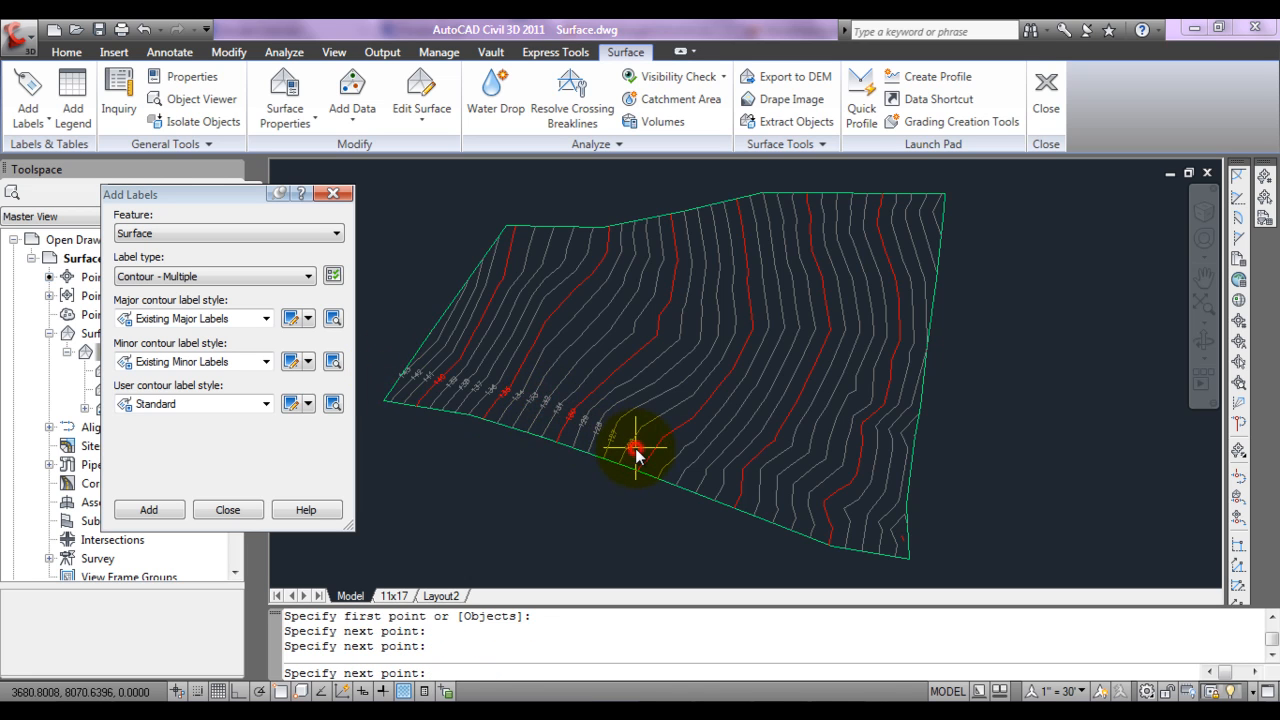
click(750, 457)
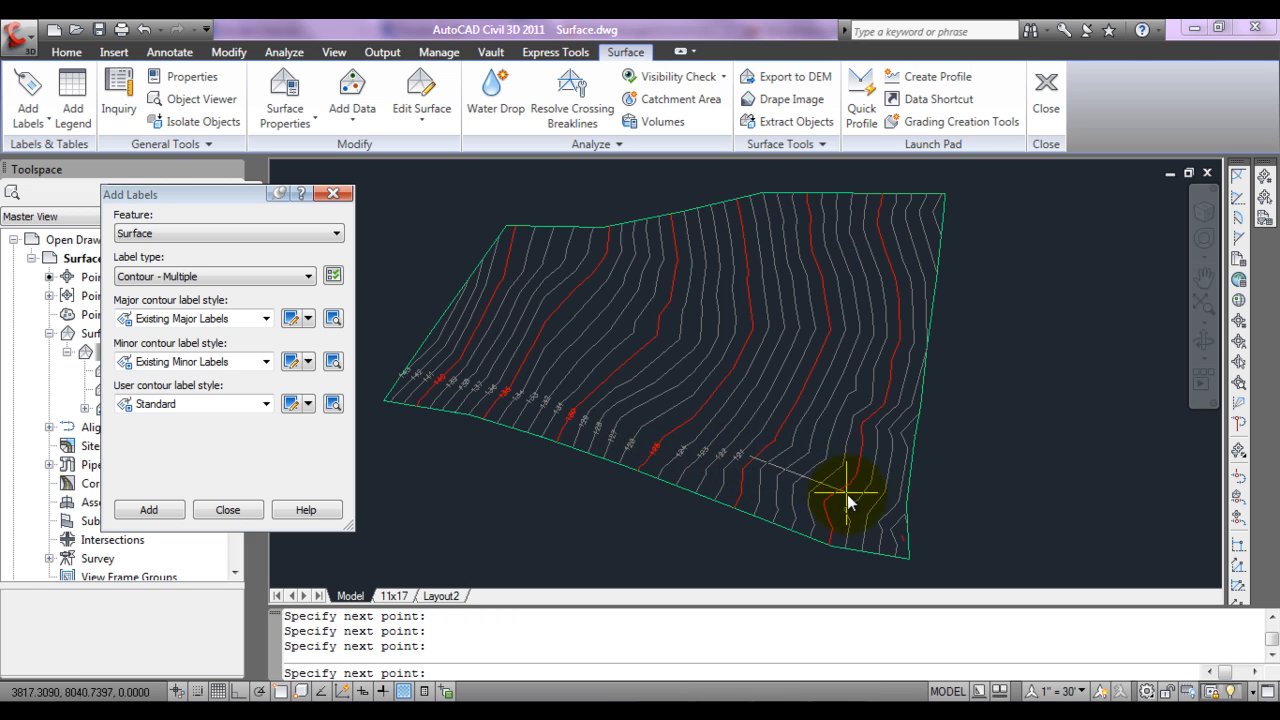
click(929, 541)
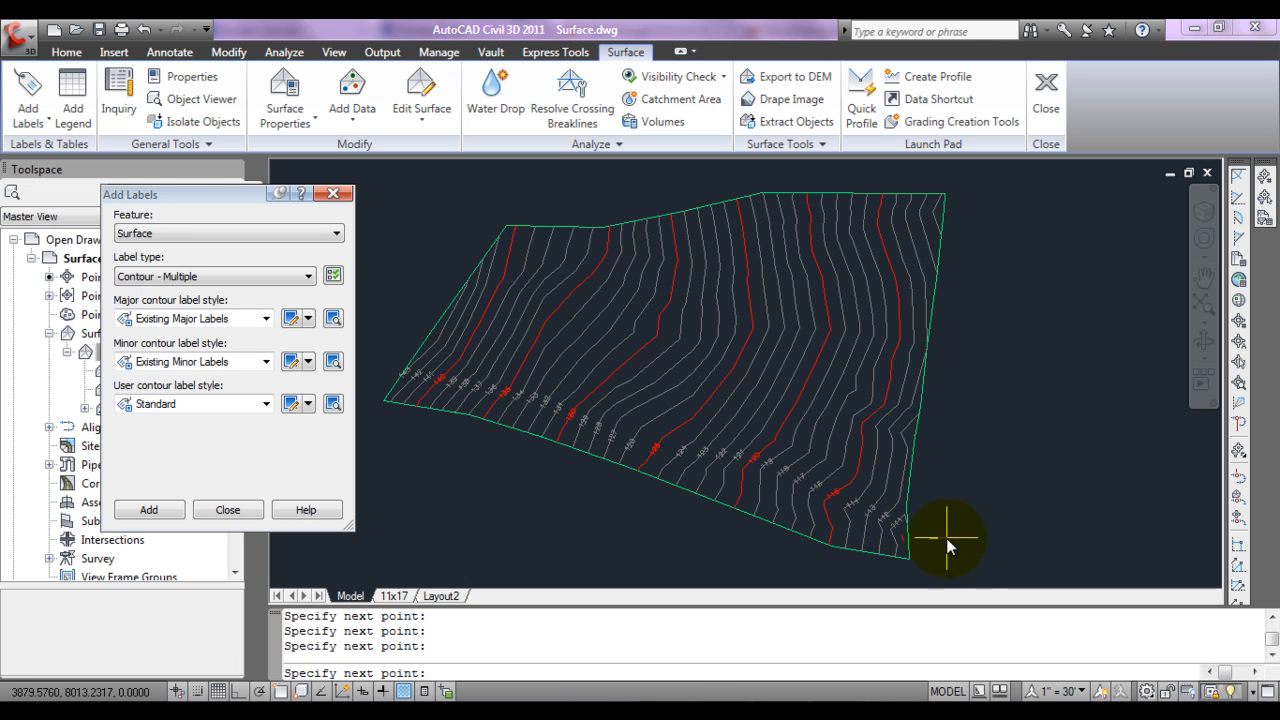
key(Return)
Step: Add a second row of Contour - Multiple labels along a multi-segment line just inside the northern boundary, and finish adding labels
click(158, 511)
click(472, 247)
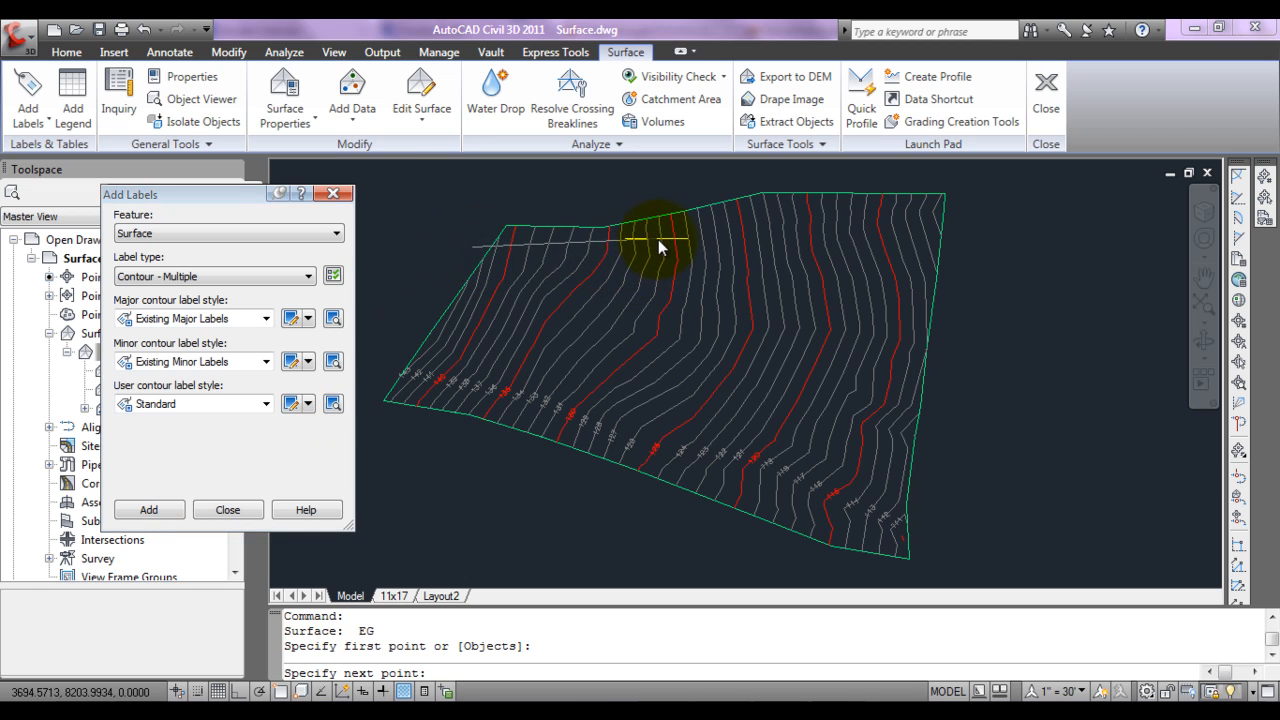
click(683, 240)
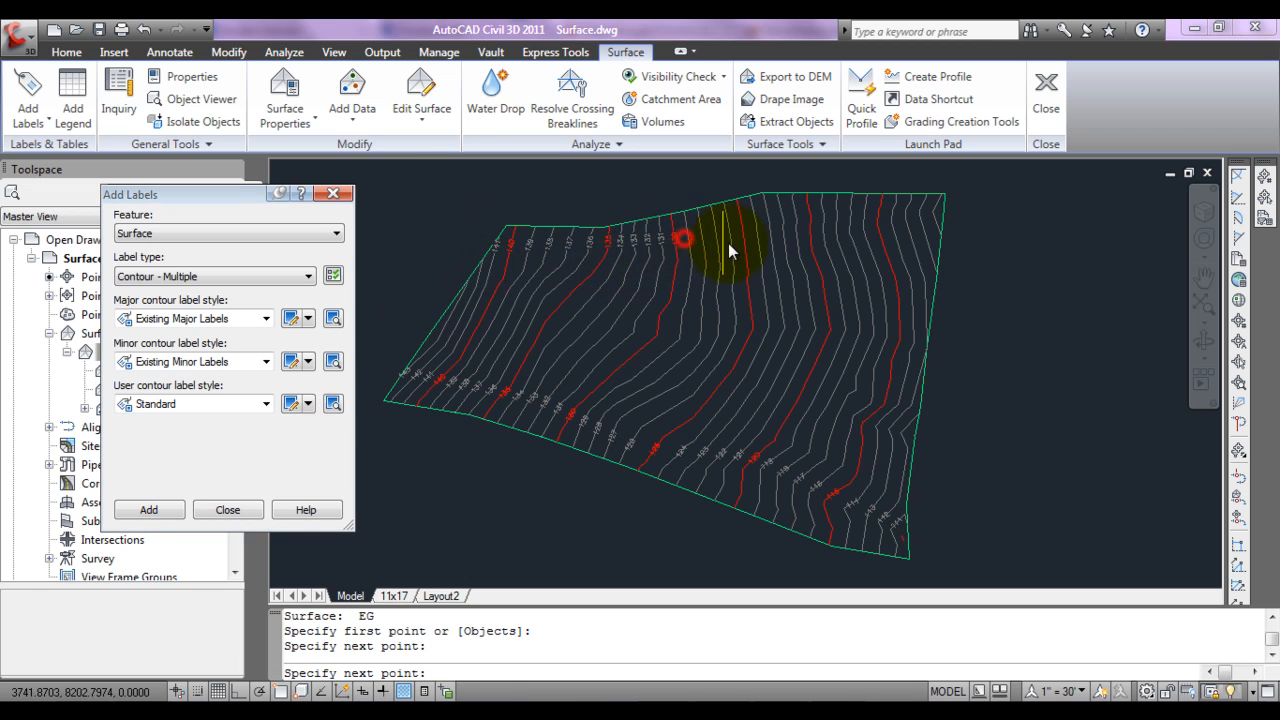
click(810, 240)
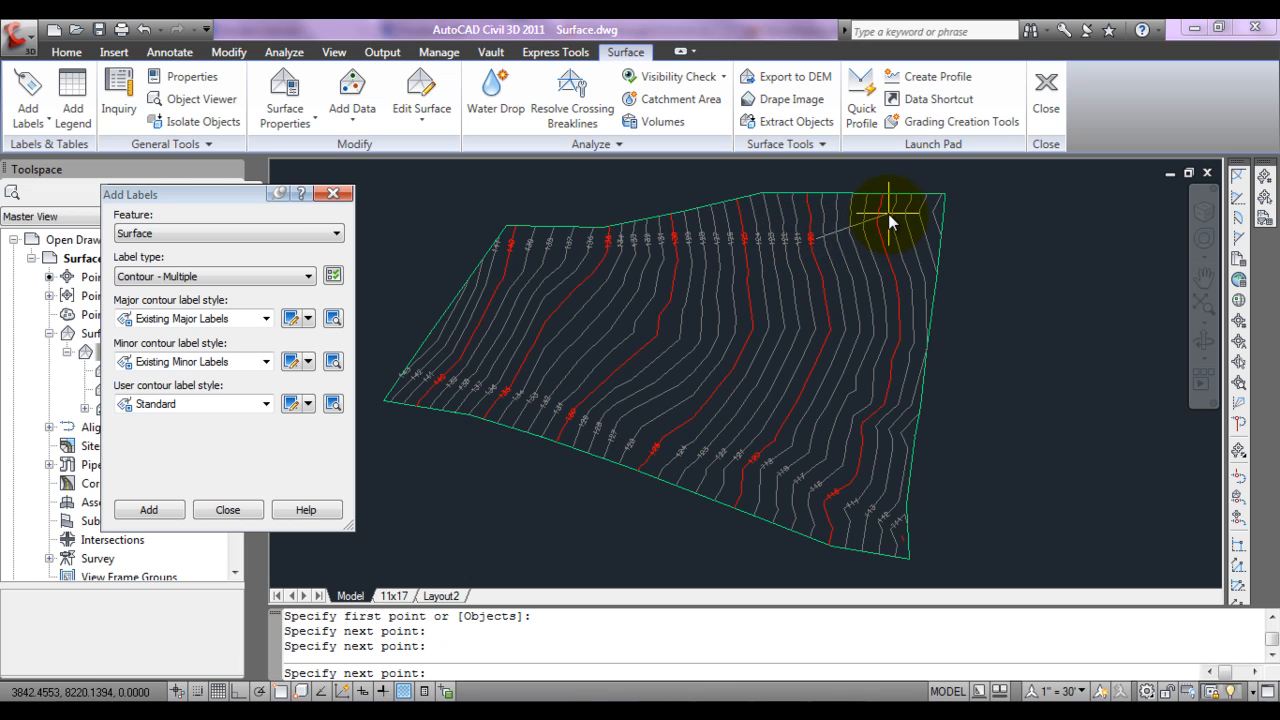
click(953, 216)
key(Return)
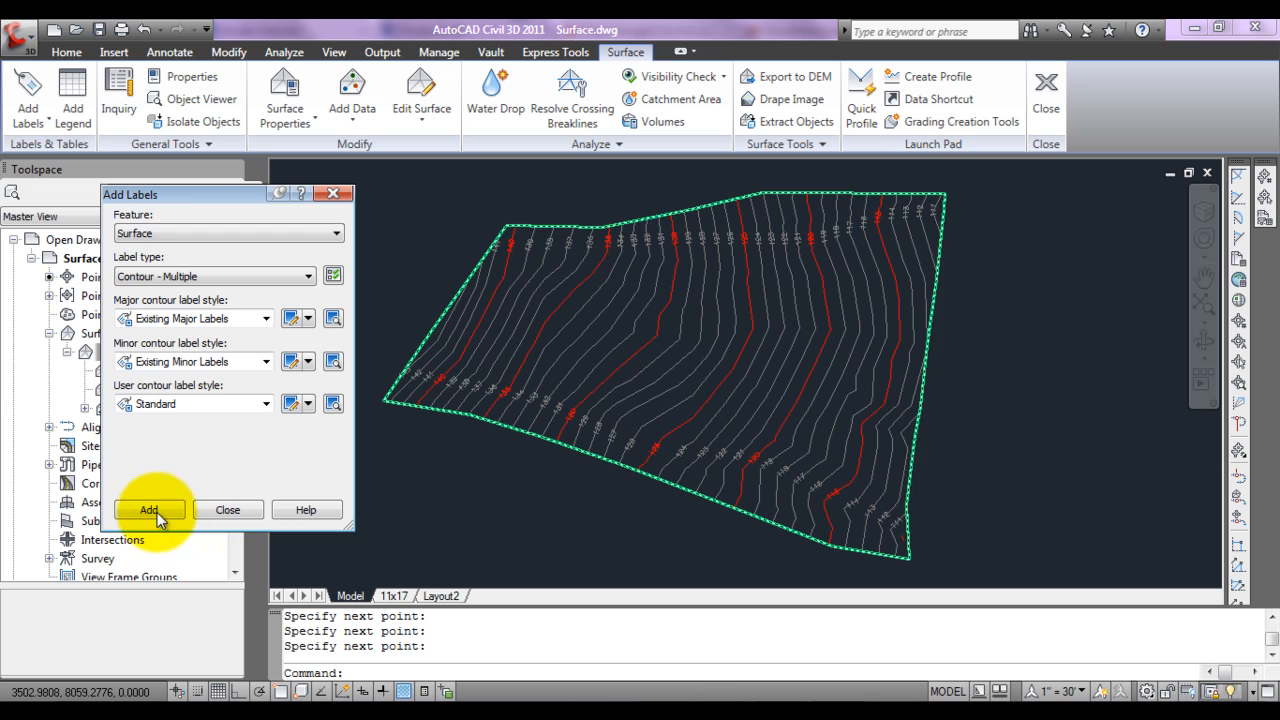
click(229, 510)
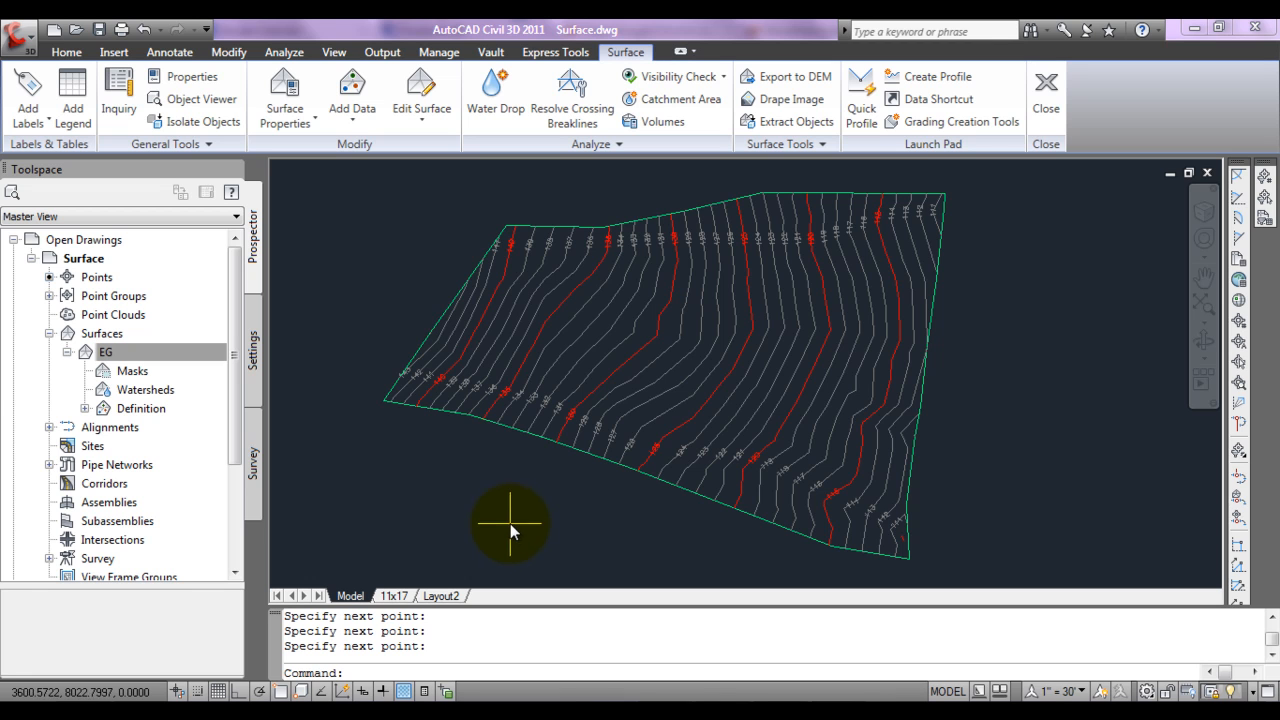
Step: Clear the surface selection and switch to the 11x17 layout
click(525, 431)
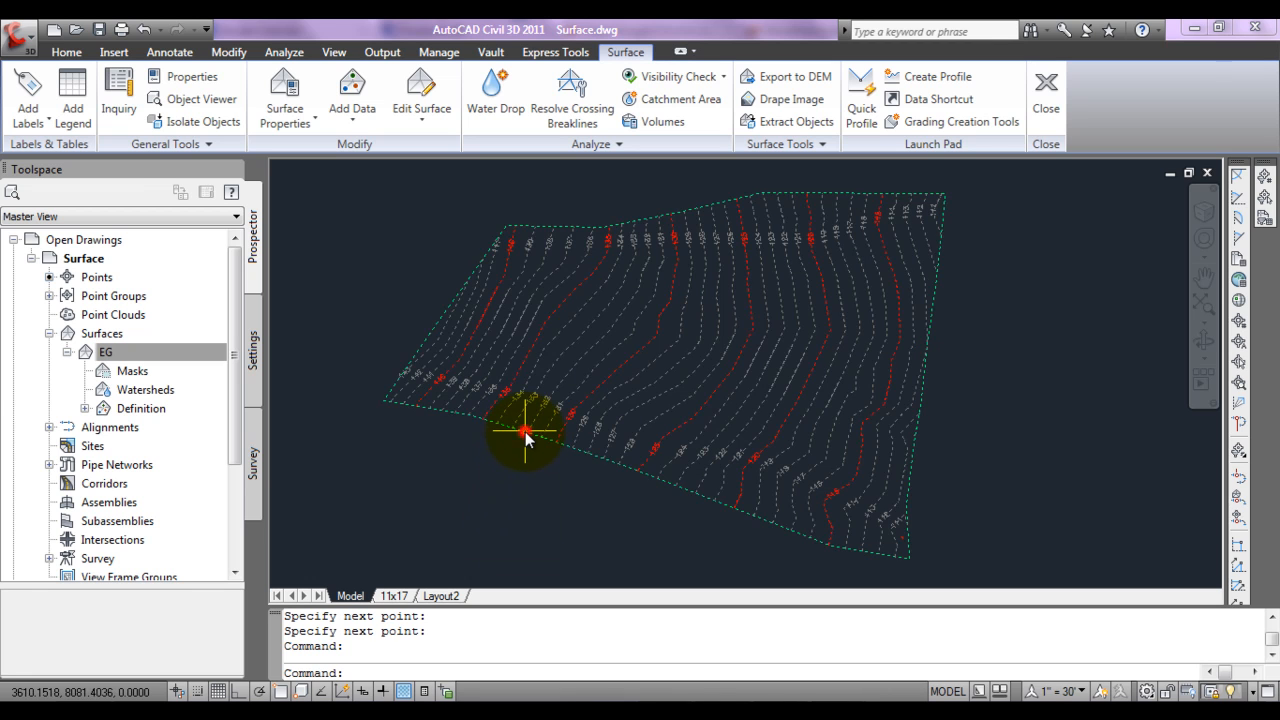
key(Escape)
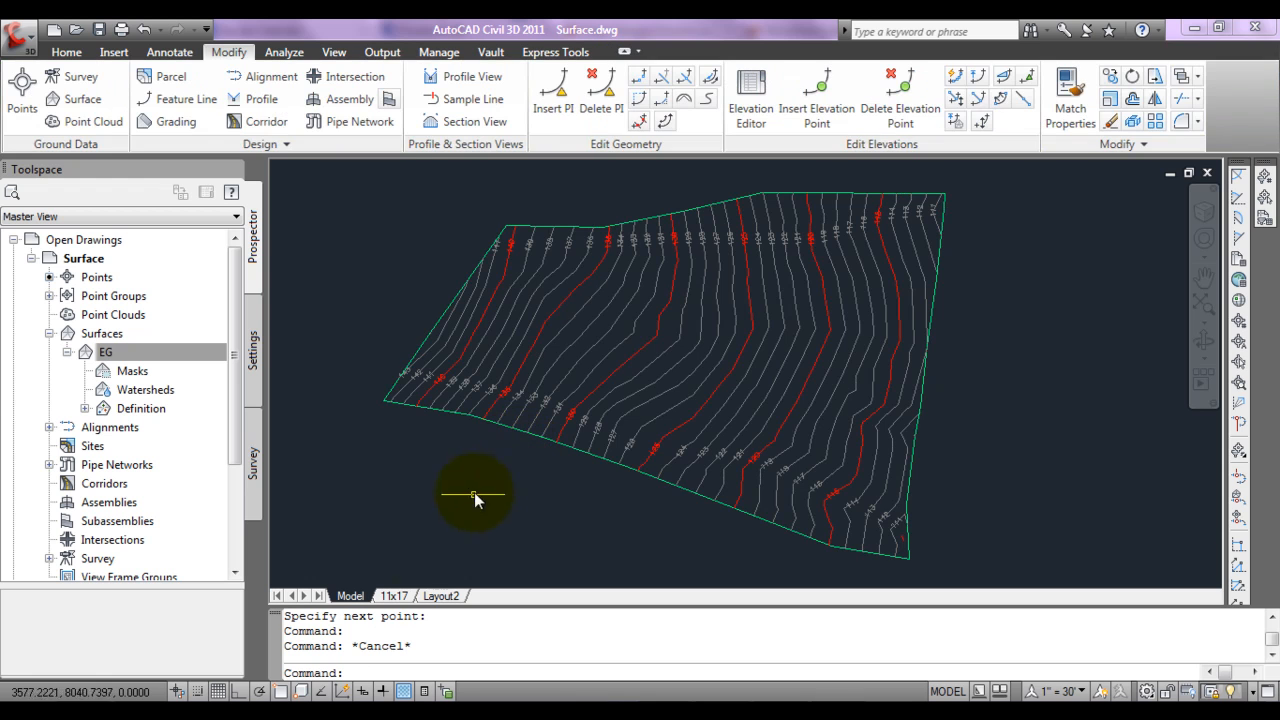
click(401, 600)
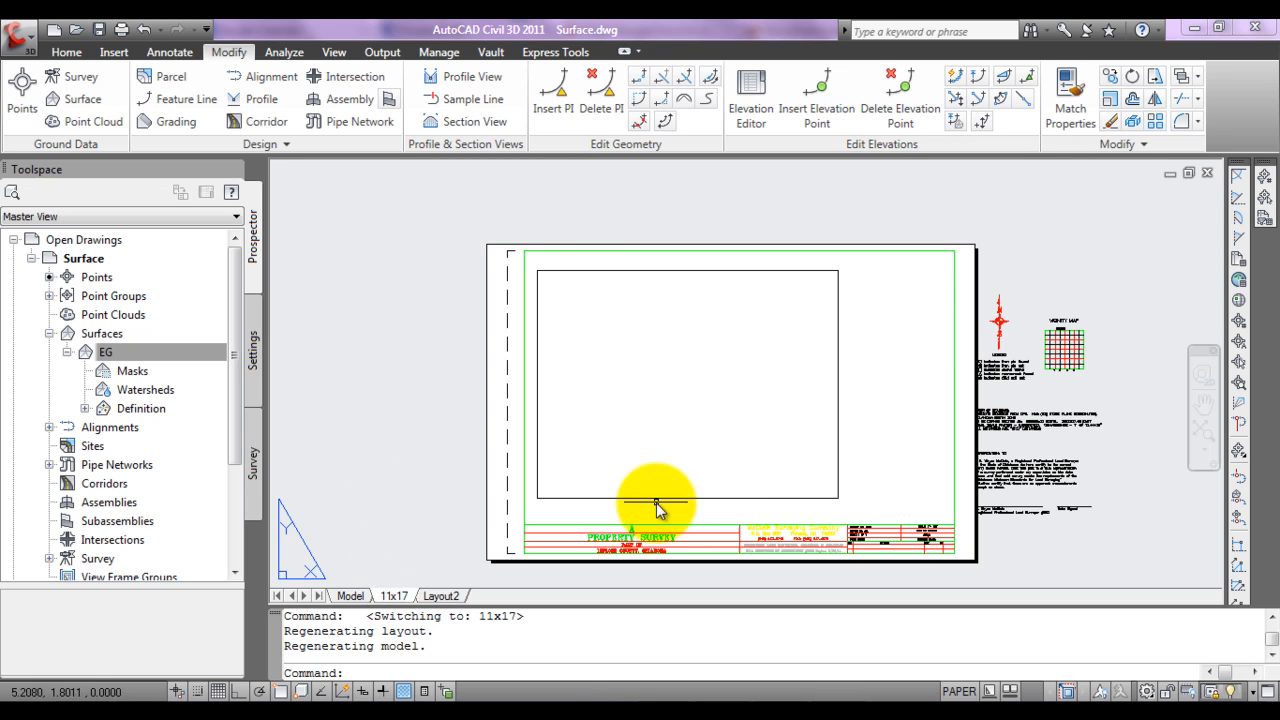
middle_drag(749, 523, 637, 488)
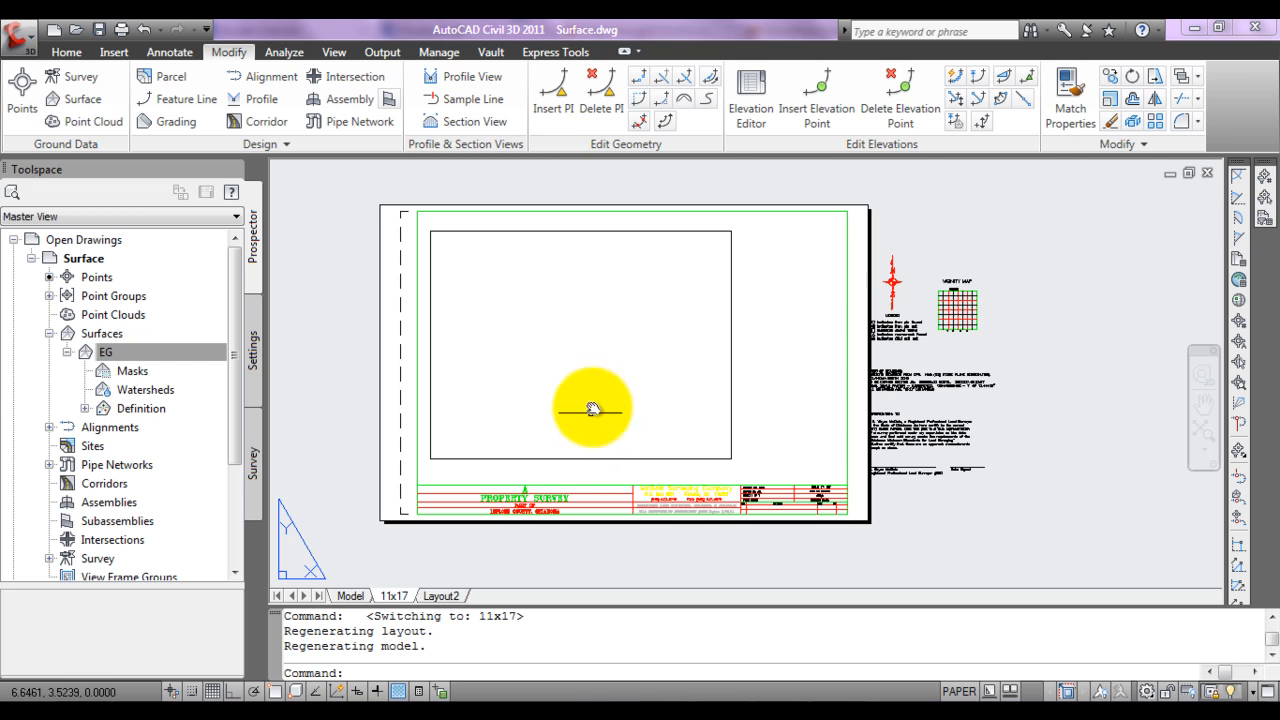
Step: Fit surface EG in the layout viewport, set the viewport scale to 1" = 30', and return to paper space
double_click(615, 317)
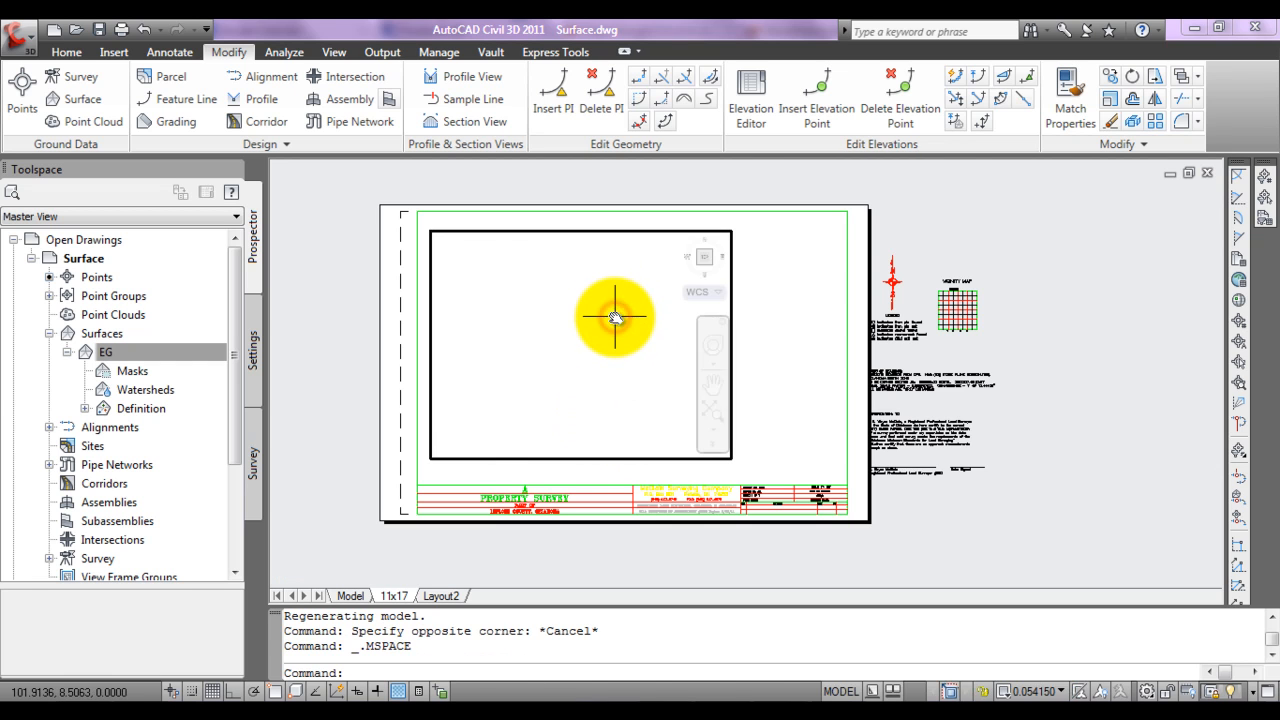
click(709, 412)
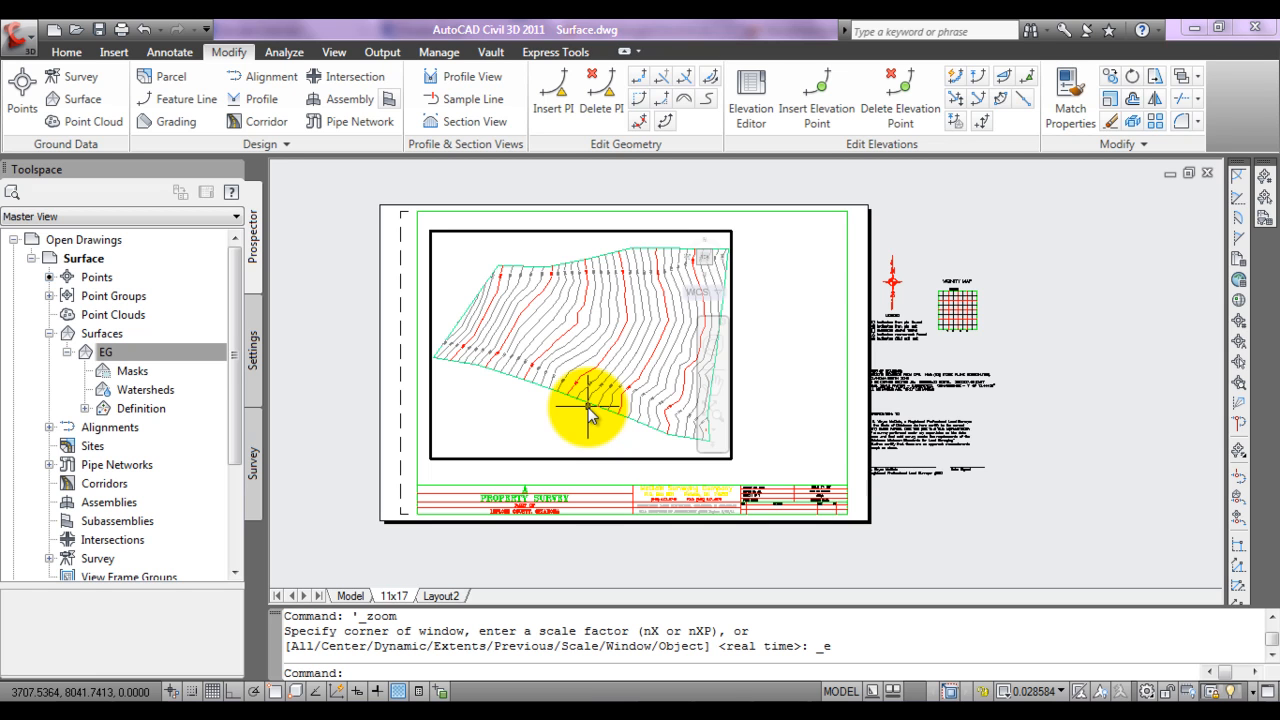
click(1015, 690)
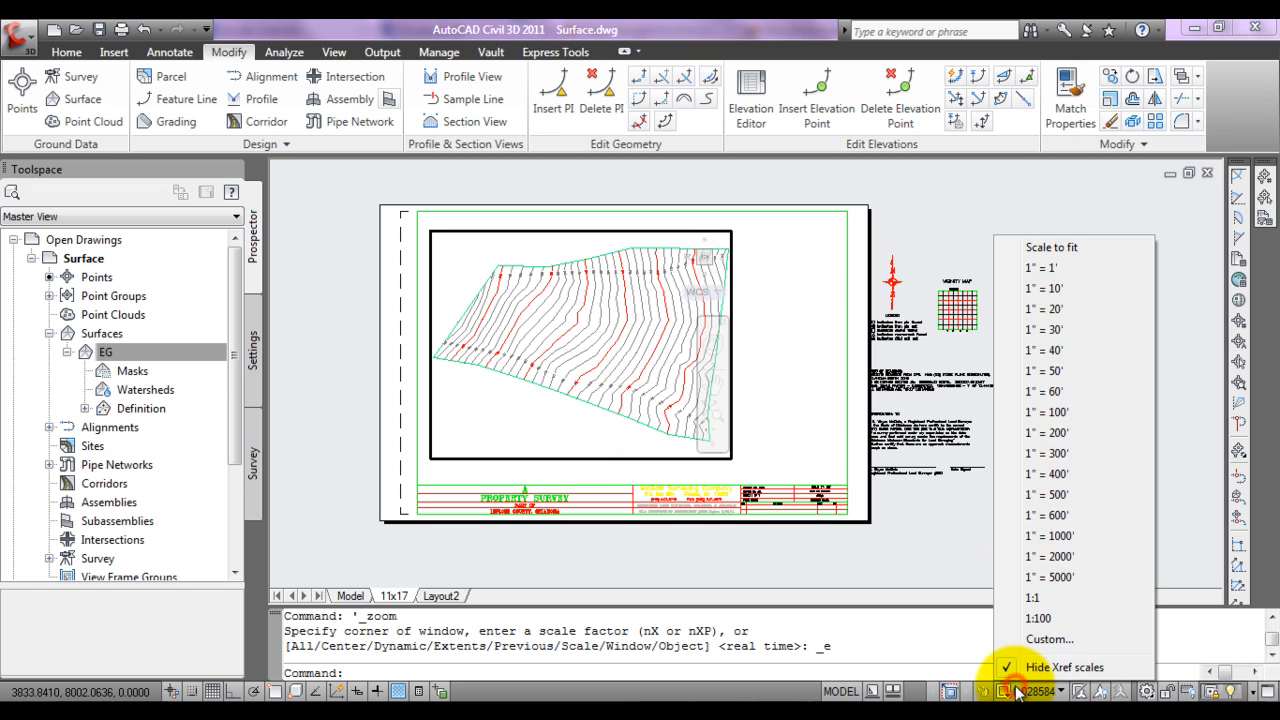
click(1057, 335)
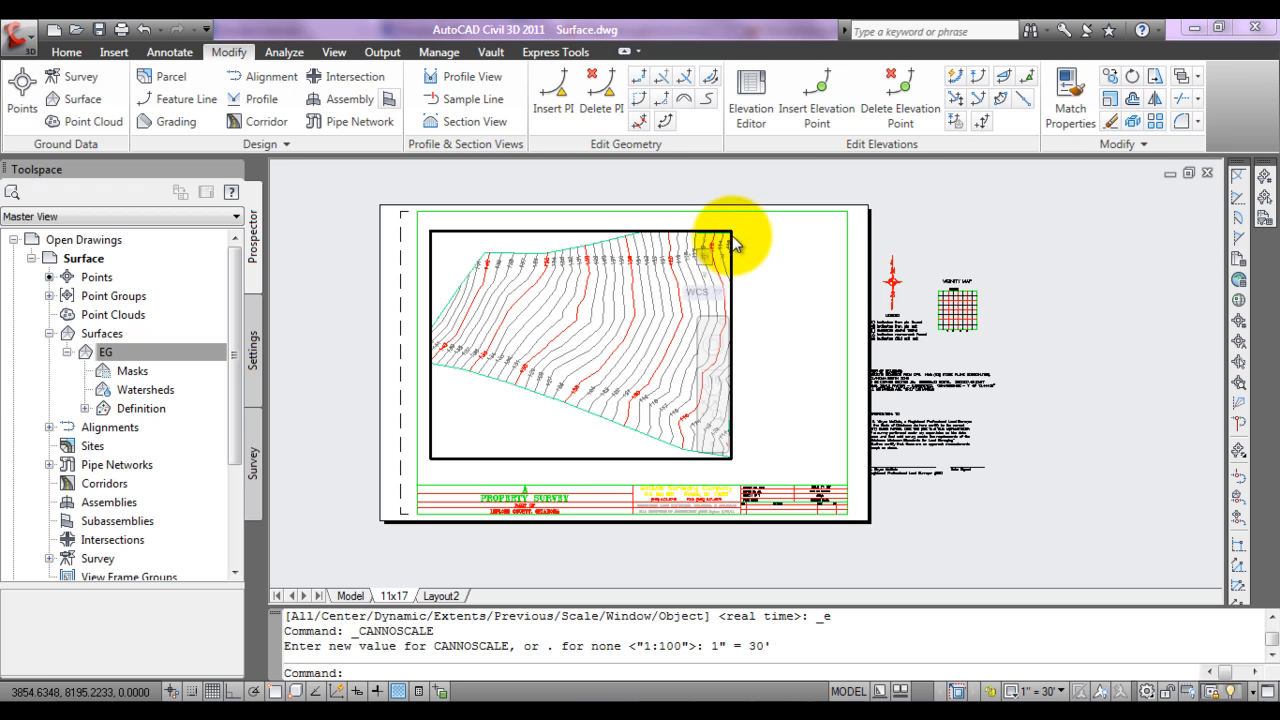
double_click(776, 243)
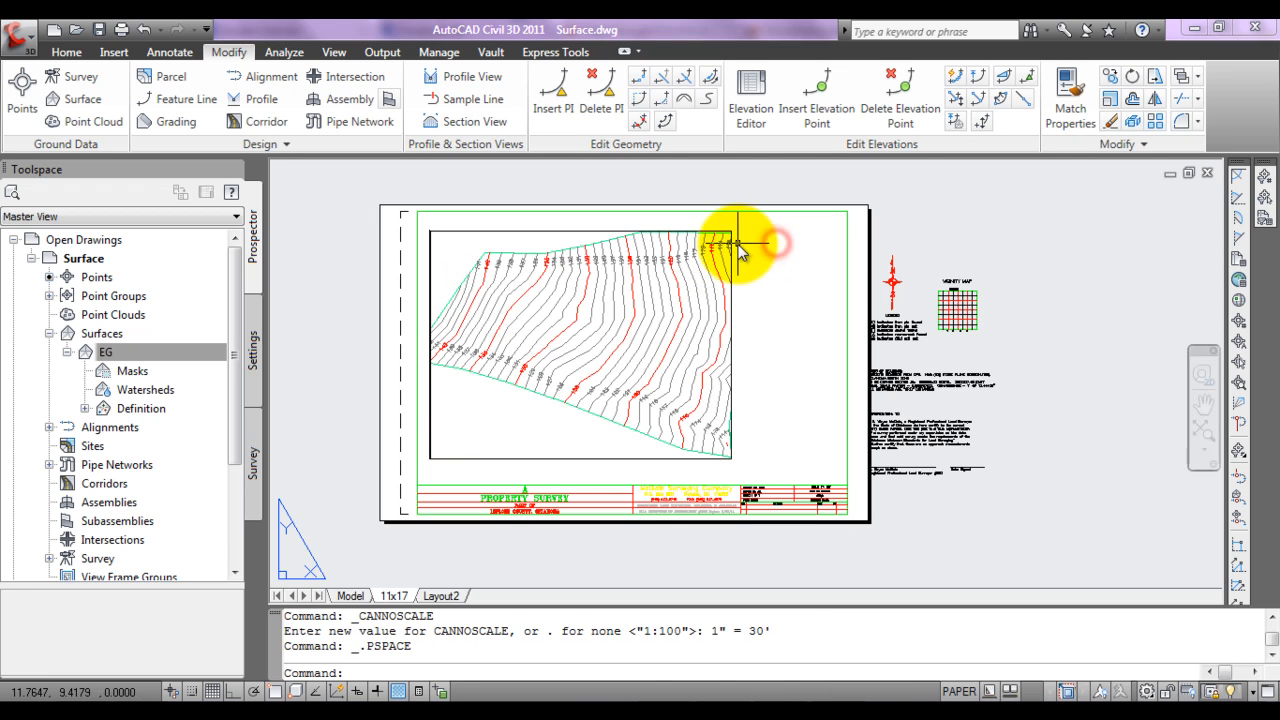
Step: Enlarge the viewport by stretching its northeast corner to about 14.96, 10.33, near the sheet border
click(735, 236)
click(731, 232)
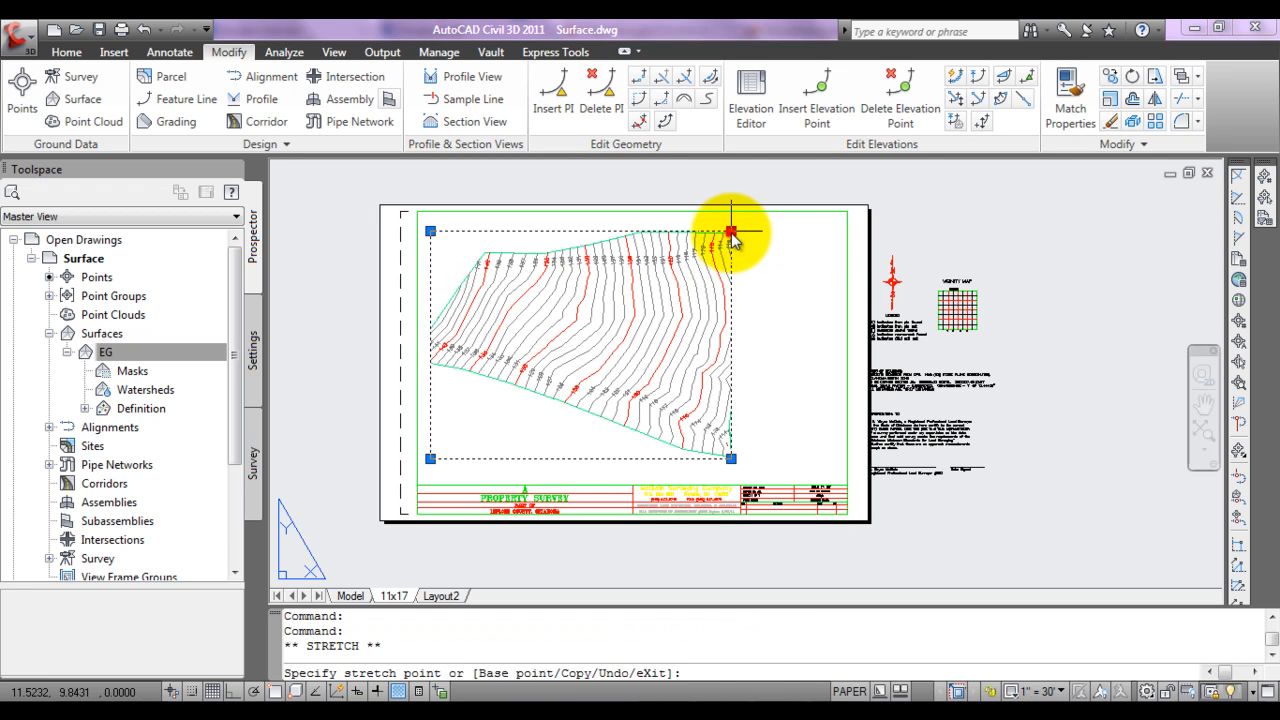
click(825, 233)
click(825, 231)
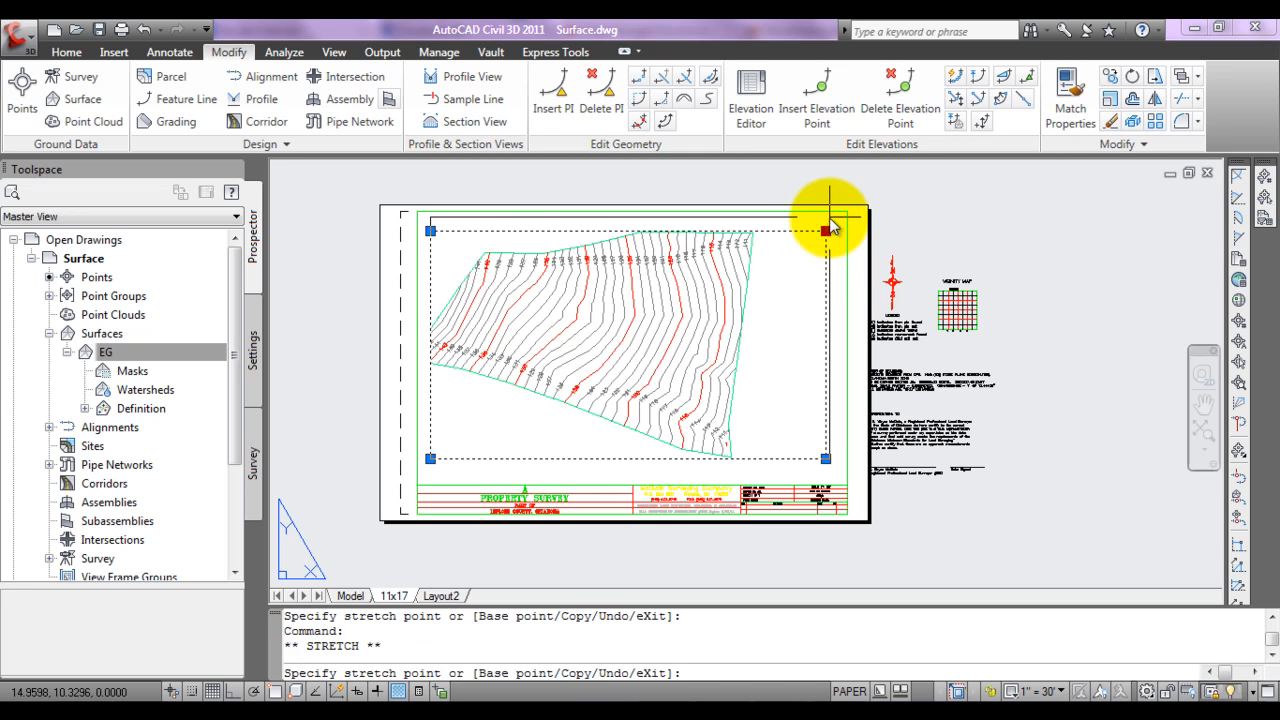
click(829, 216)
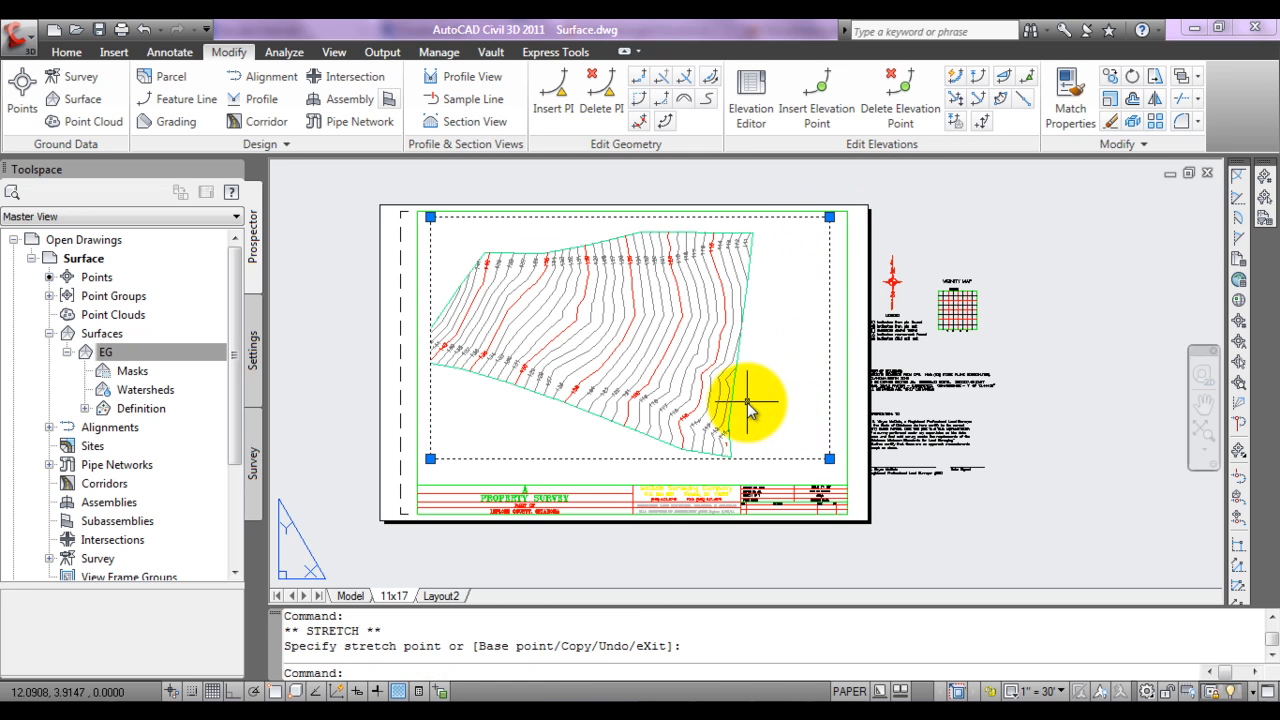
Step: Recenter the surface in the enlarged viewport by zooming to extents, reset its scale to 1" = 30', and return to paper space
double_click(816, 398)
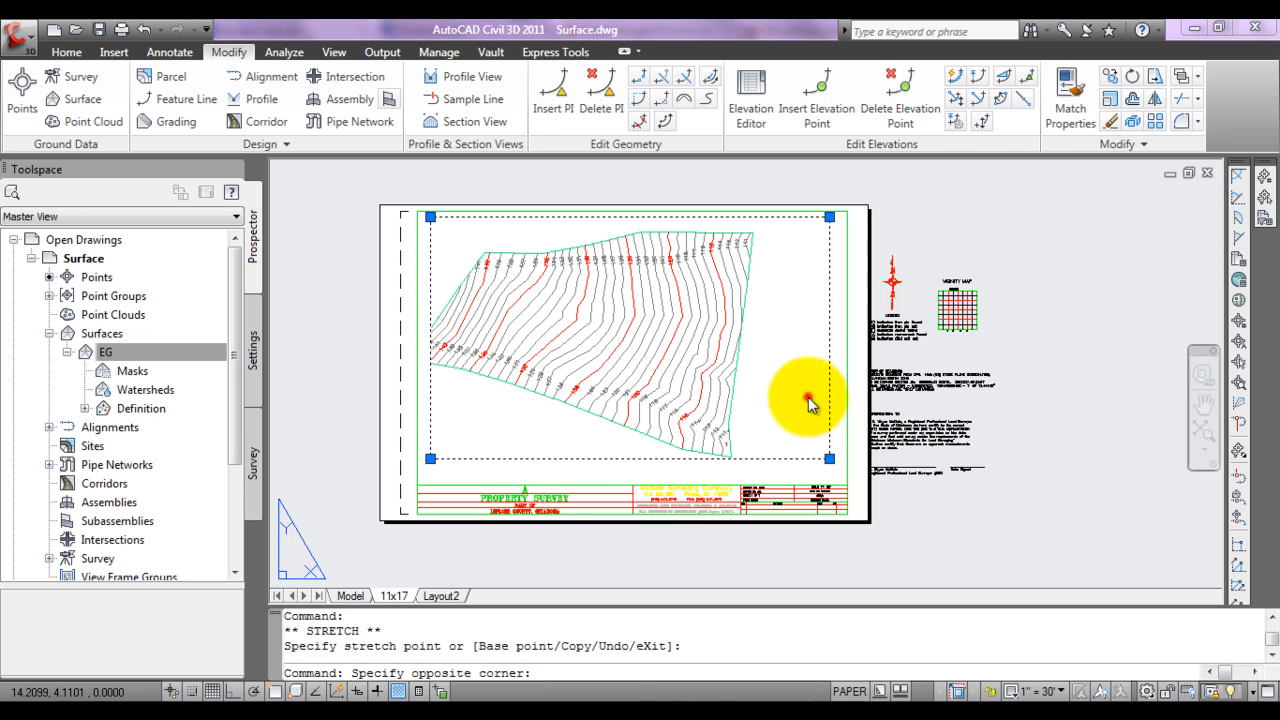
click(811, 402)
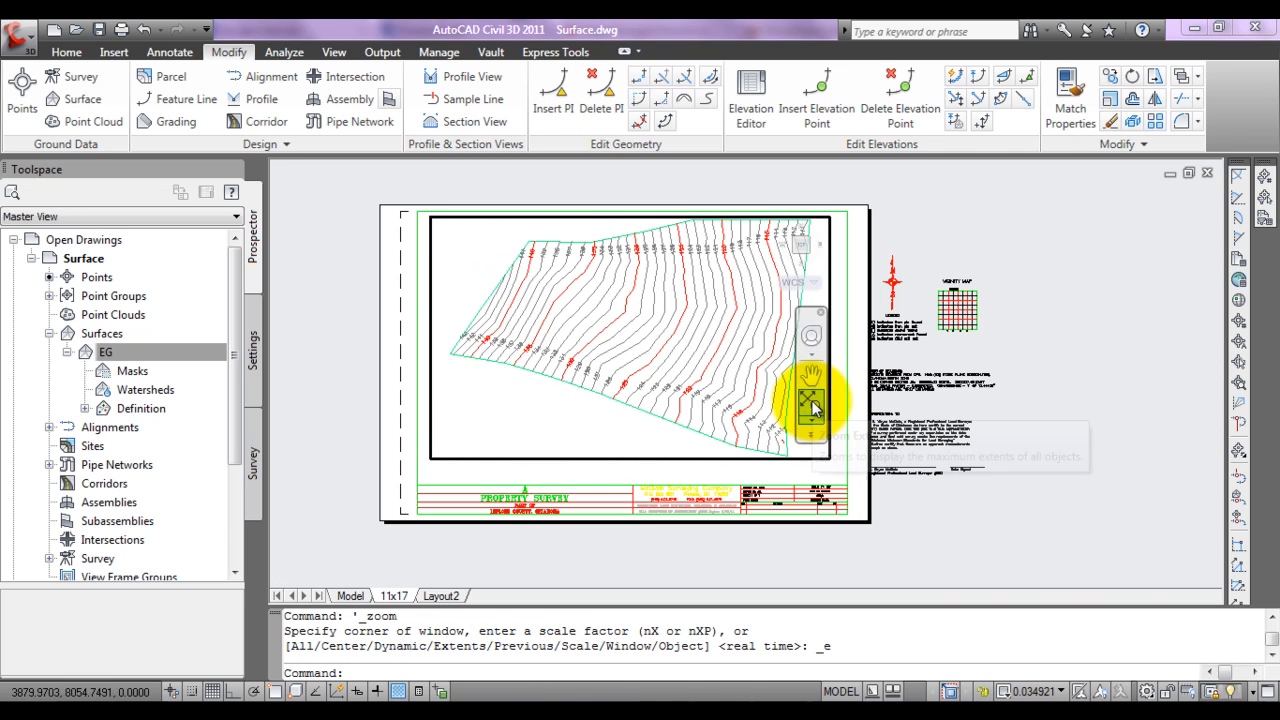
click(1040, 692)
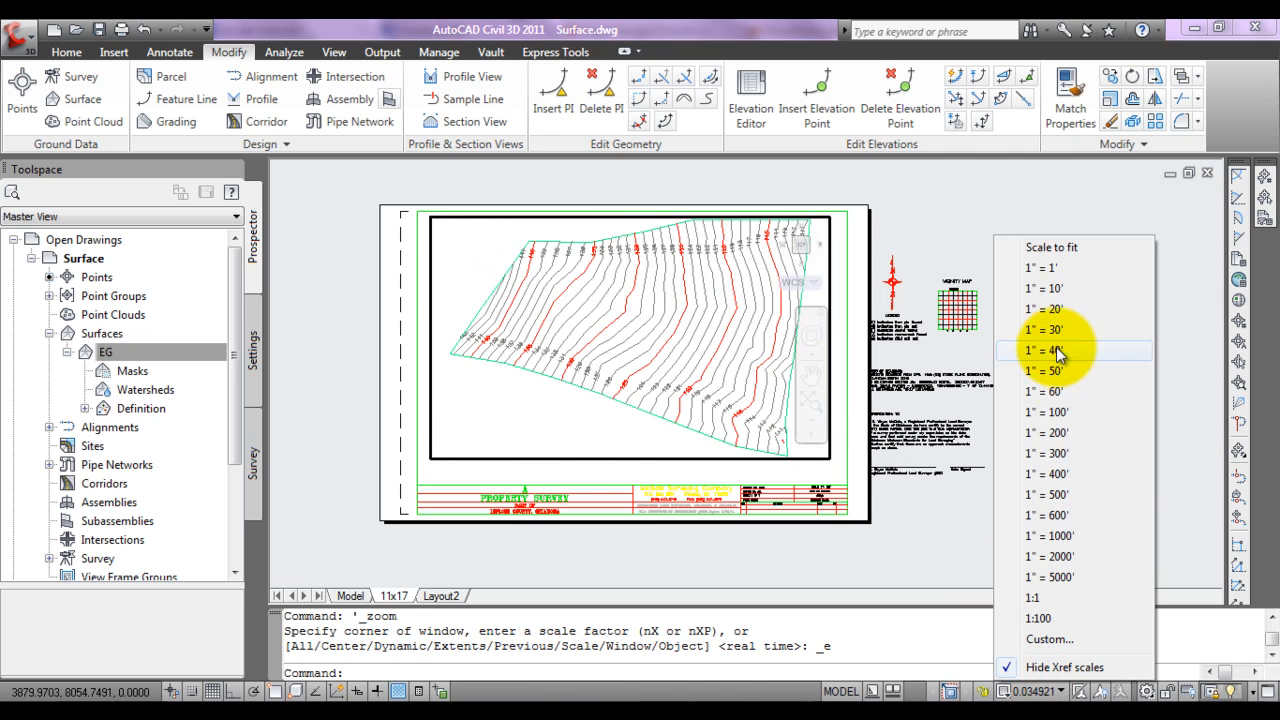
click(1040, 408)
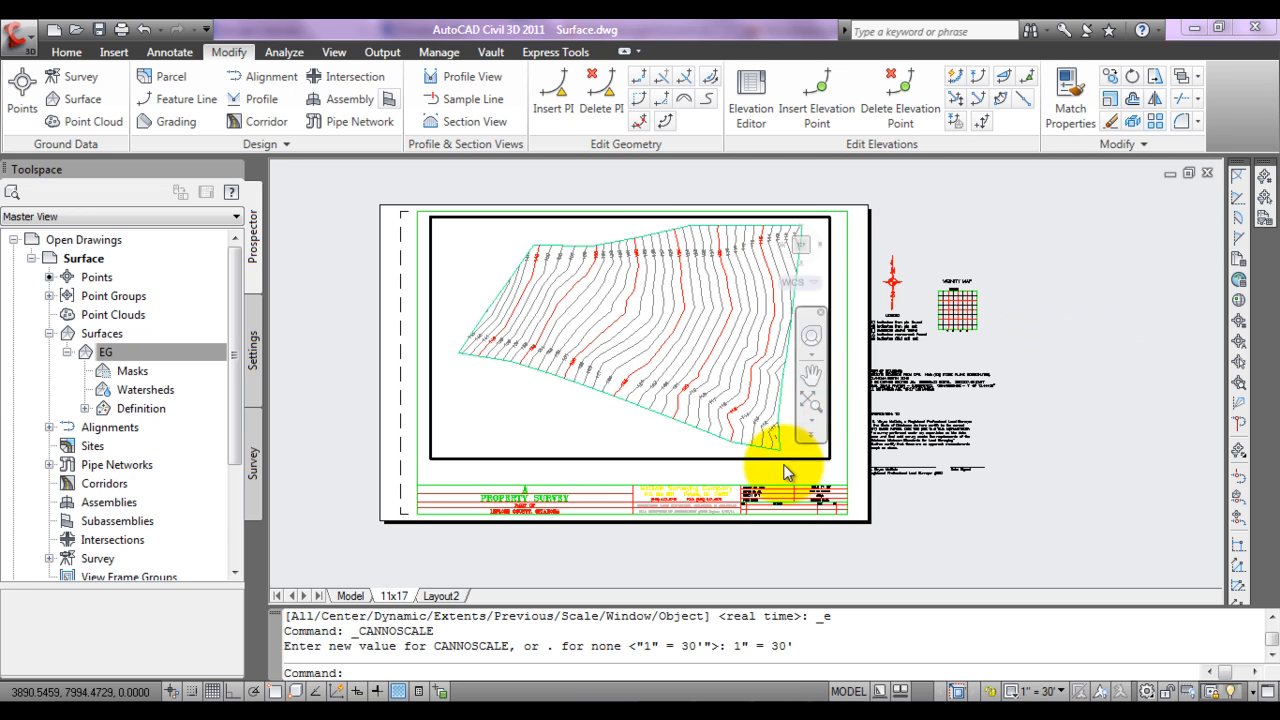
double_click(653, 470)
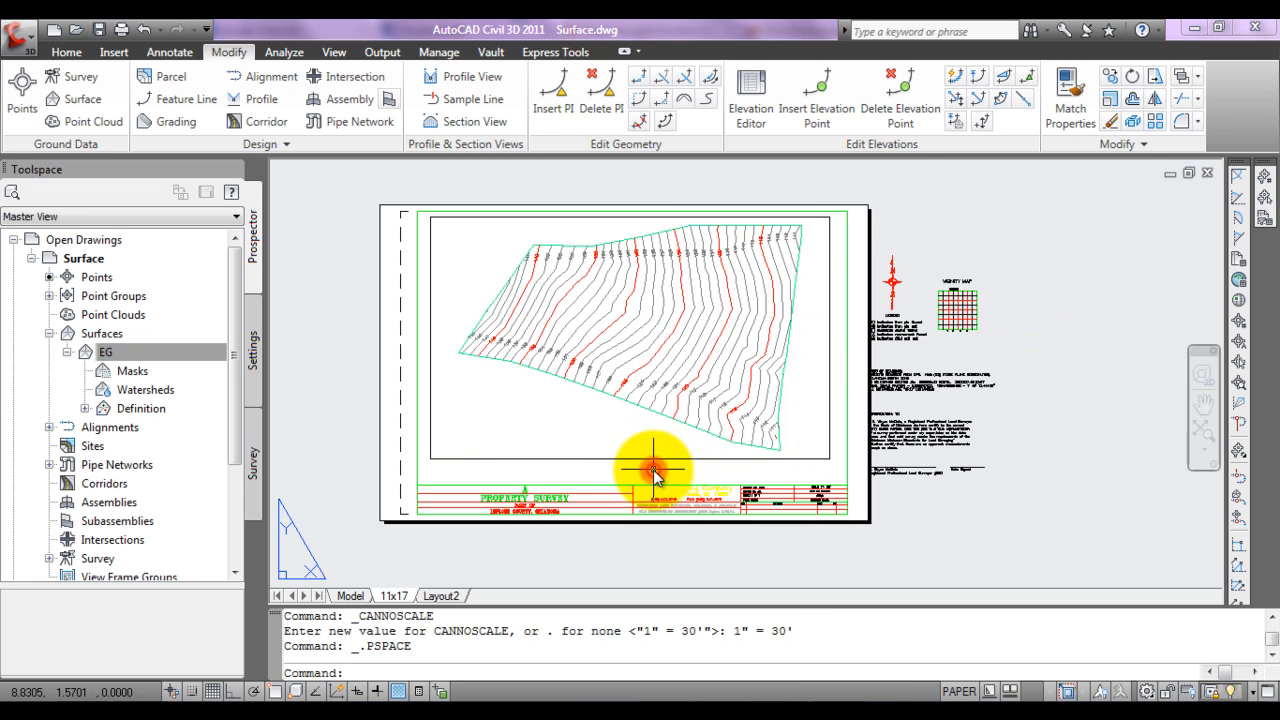
Step: Narrow the viewport around the surface by stretching its east edge to about X 14.24 and its west edge to about X 1.76
click(829, 428)
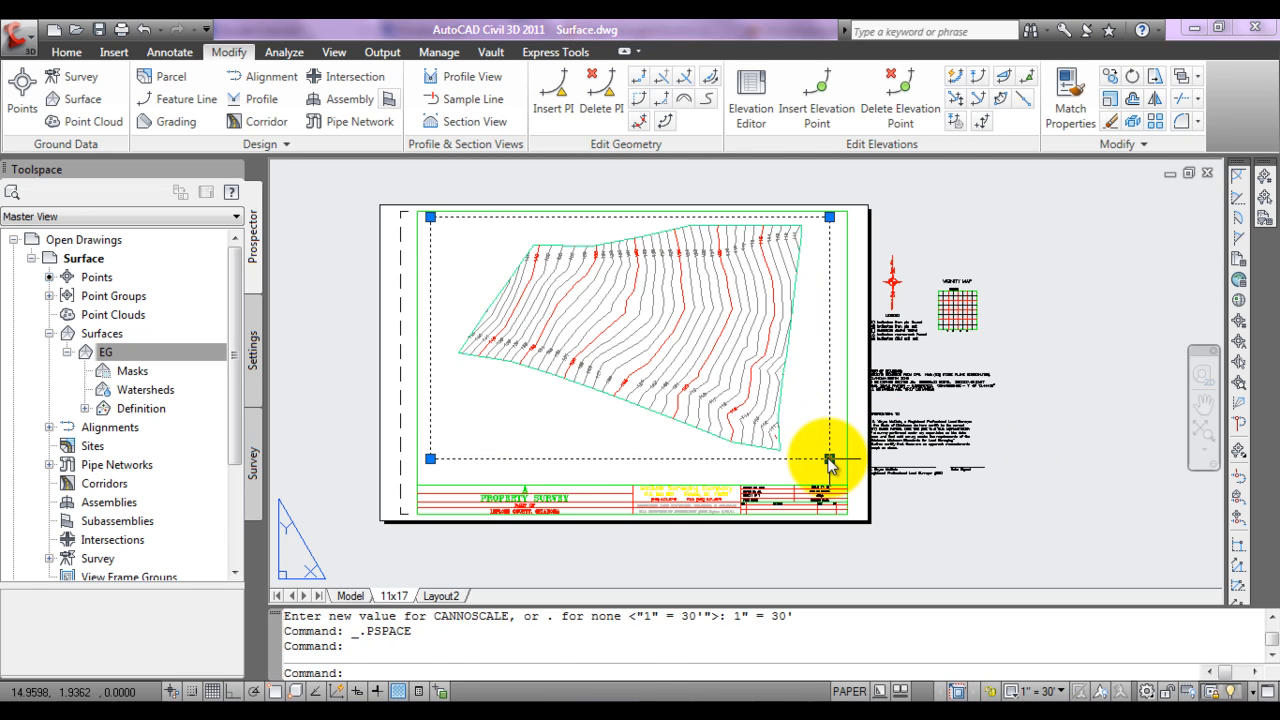
click(829, 459)
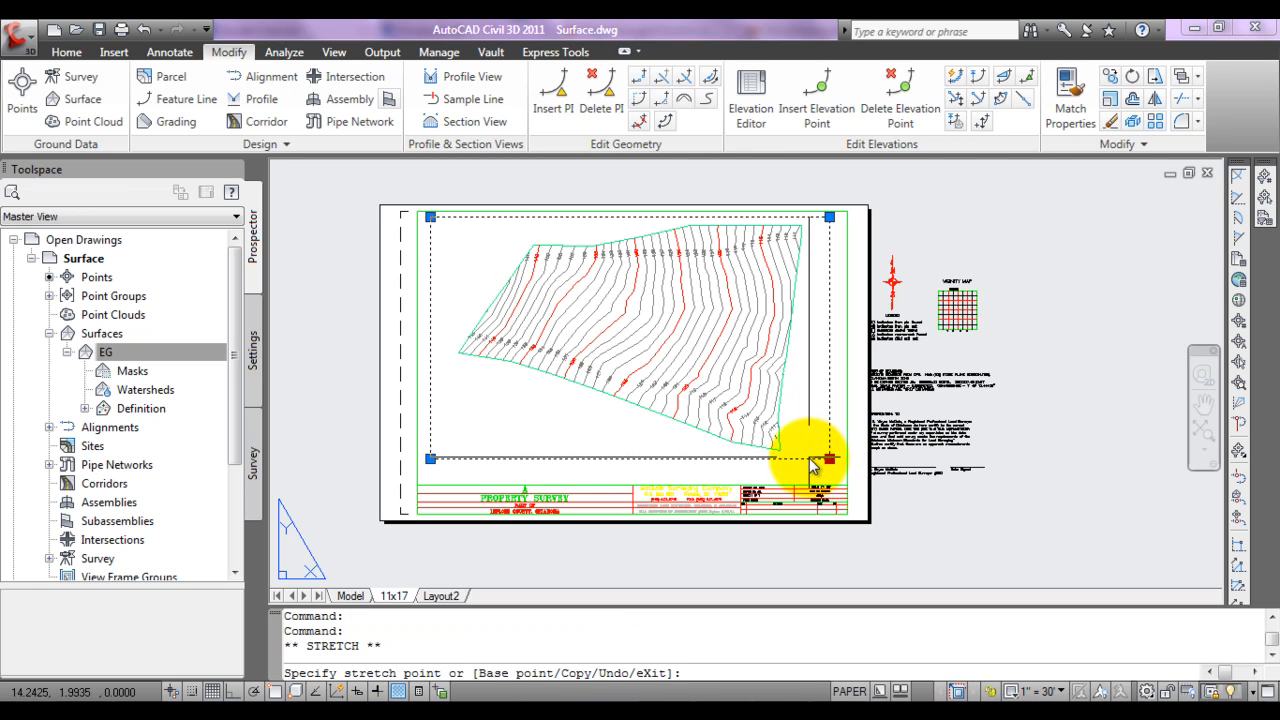
click(809, 457)
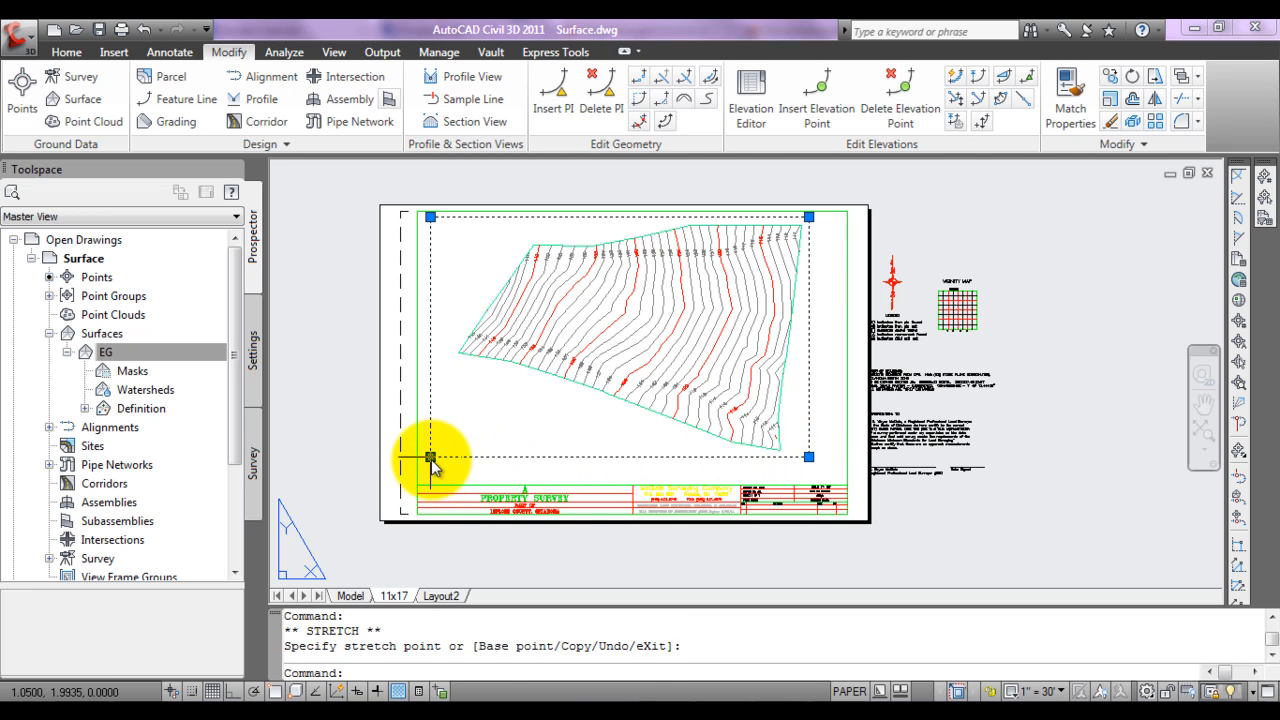
click(430, 458)
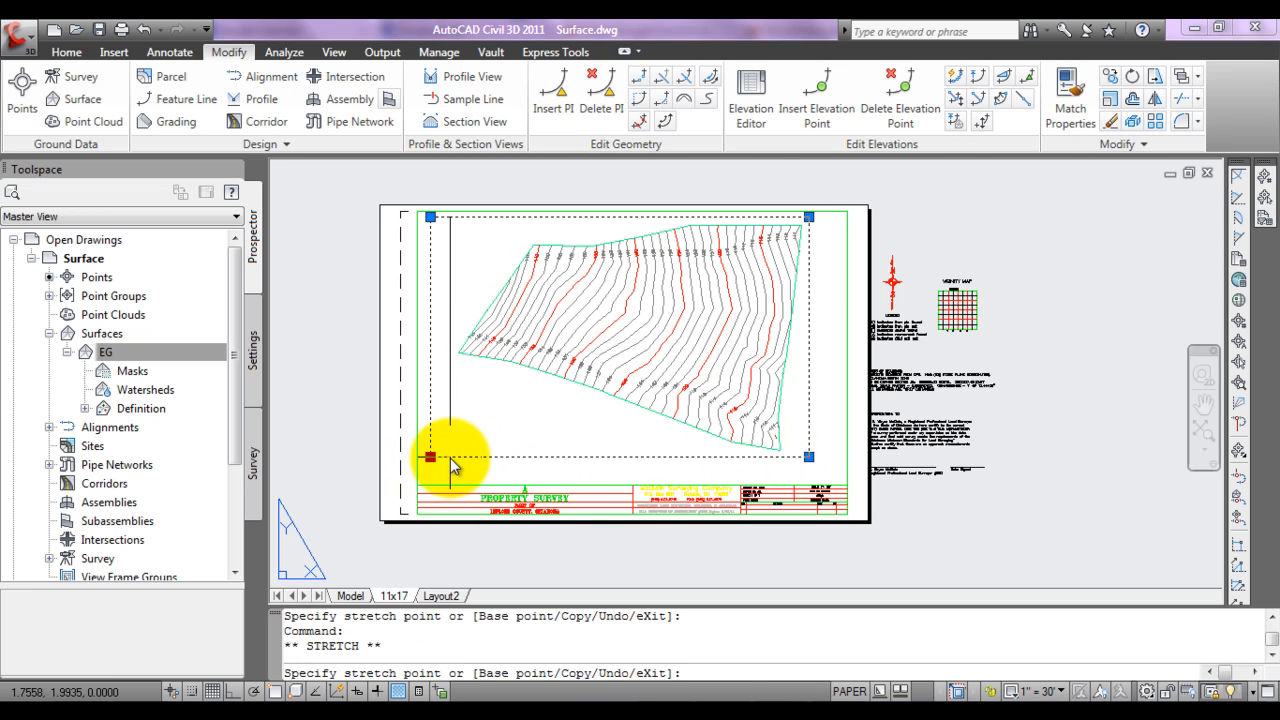
click(450, 464)
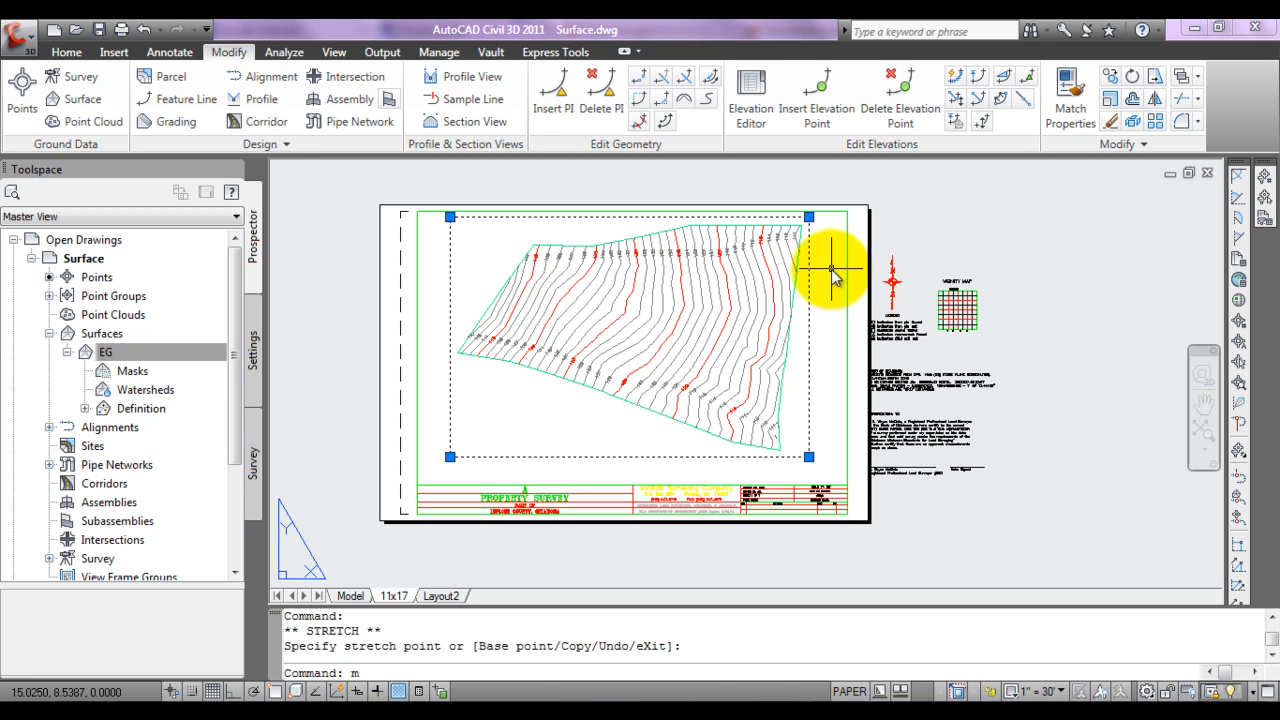
Step: Move the viewport east until its east edge sits just inside the green sheet border
text(m)
key(Return)
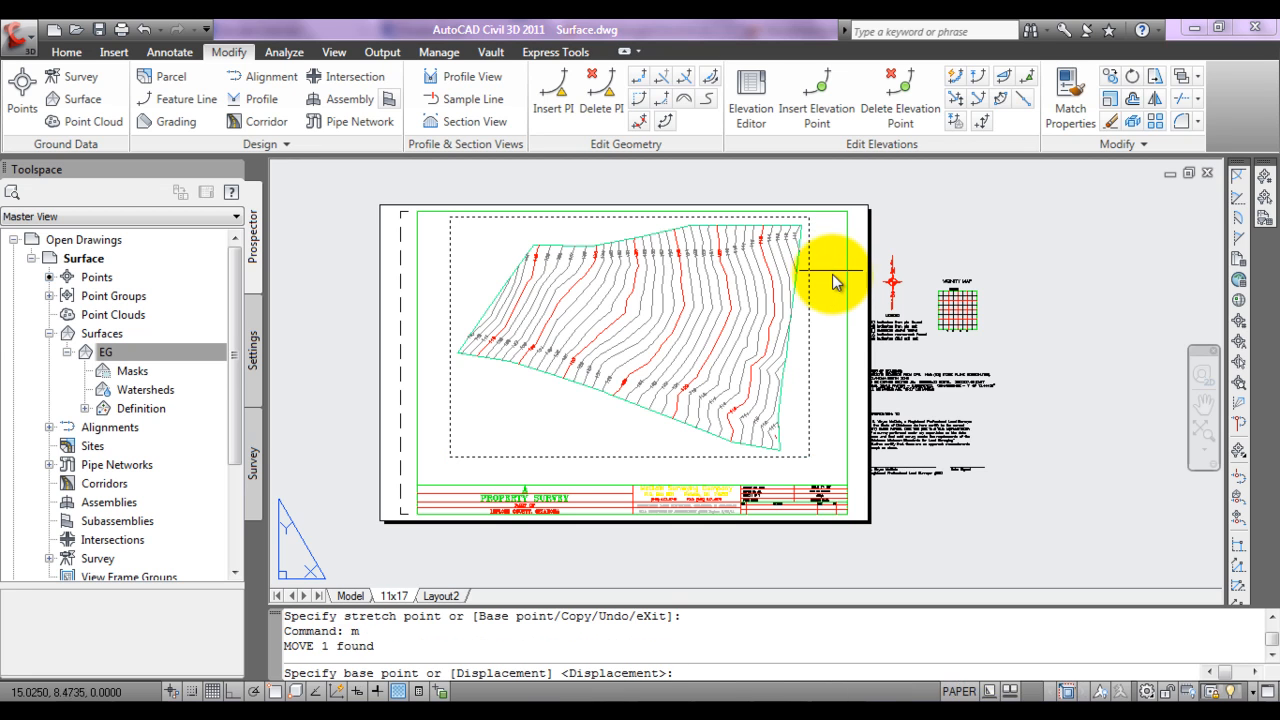
click(849, 567)
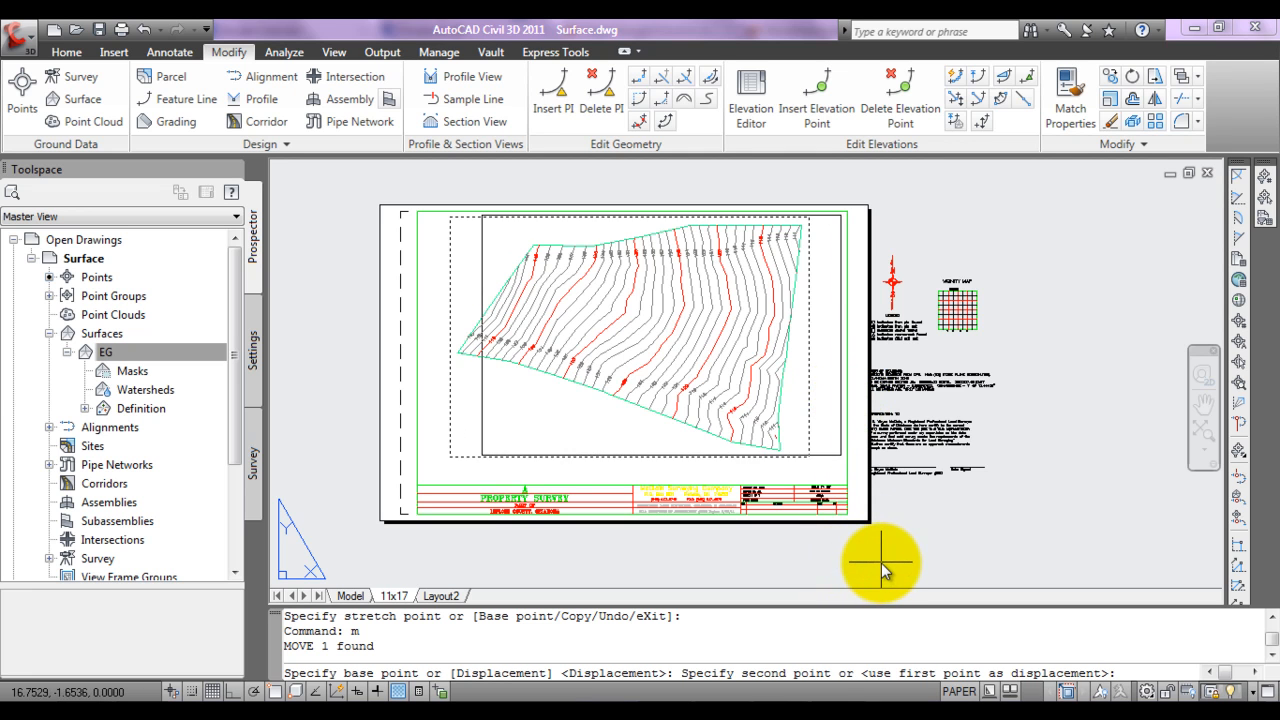
click(884, 565)
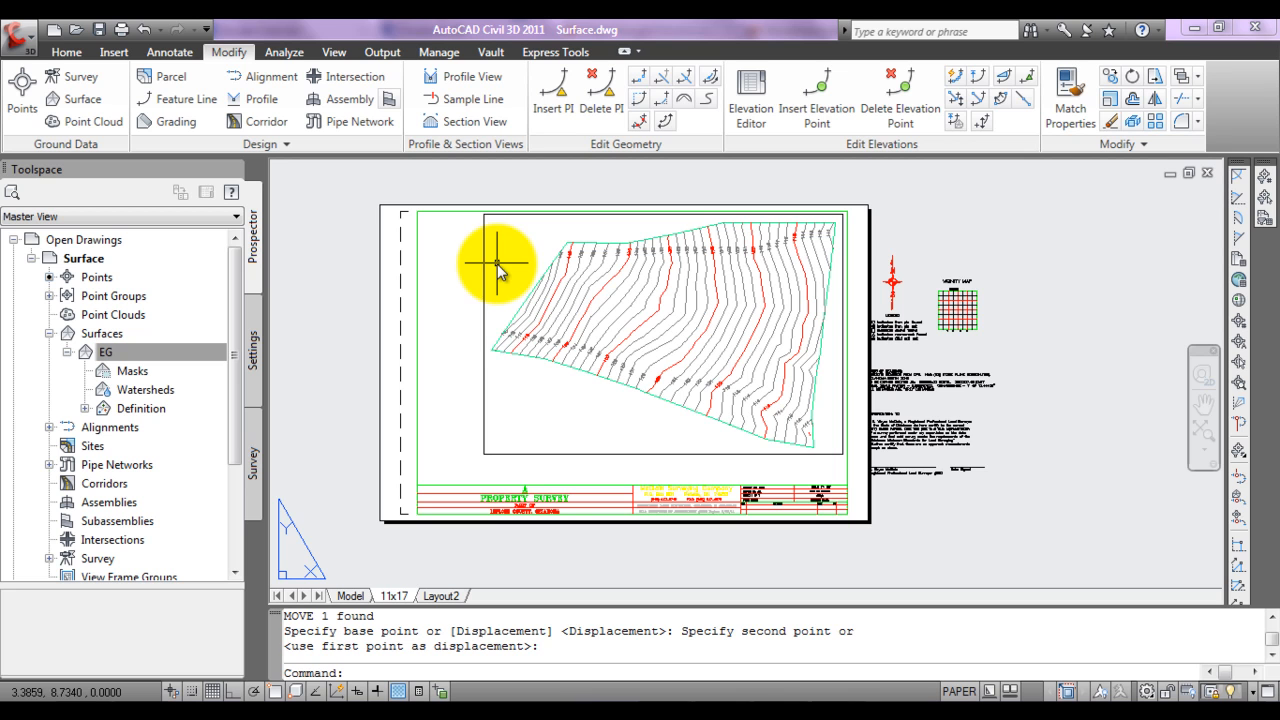
key(Escape)
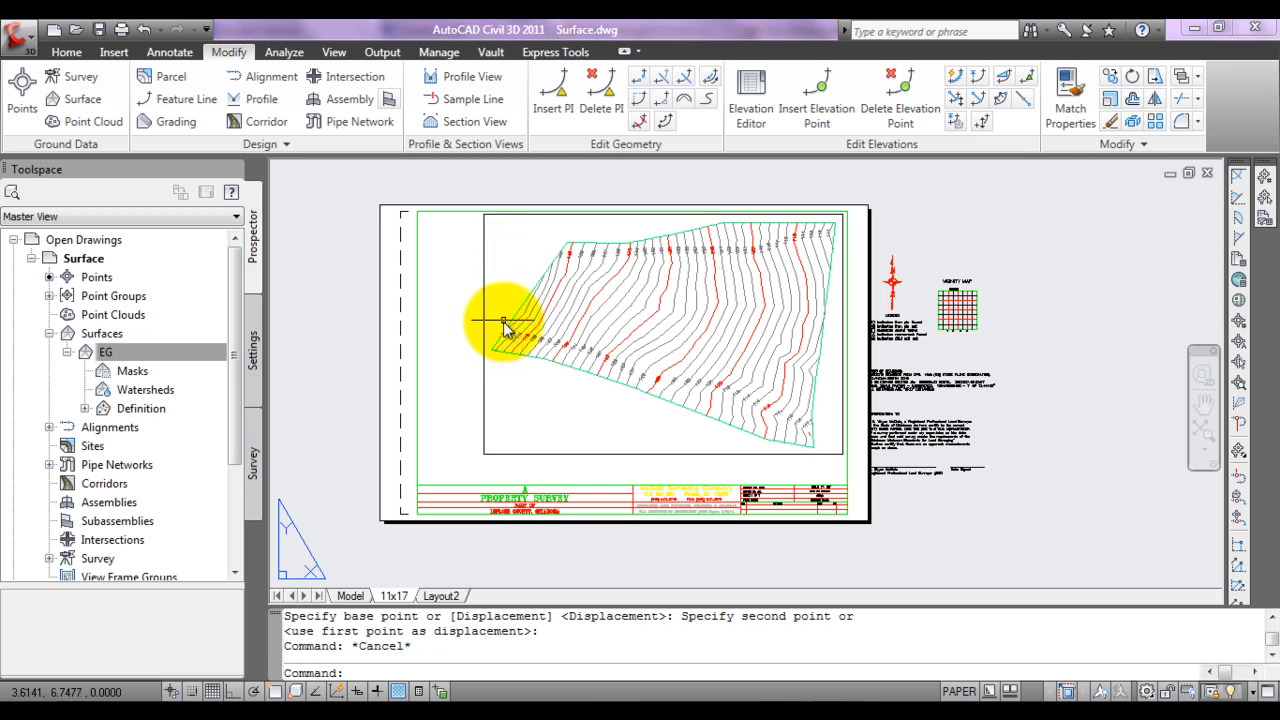
Step: Check the viewport's layer and turn off plotting for layer 0 in the Layer Properties Manager
click(831, 294)
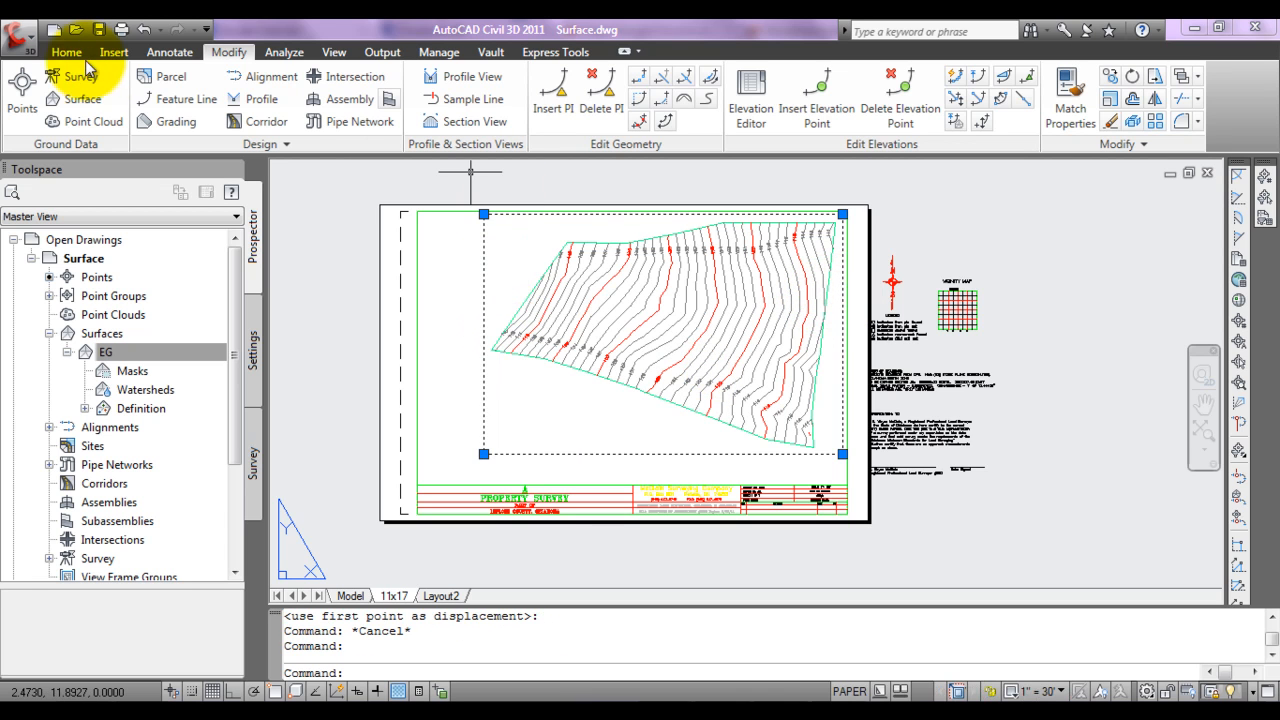
click(68, 52)
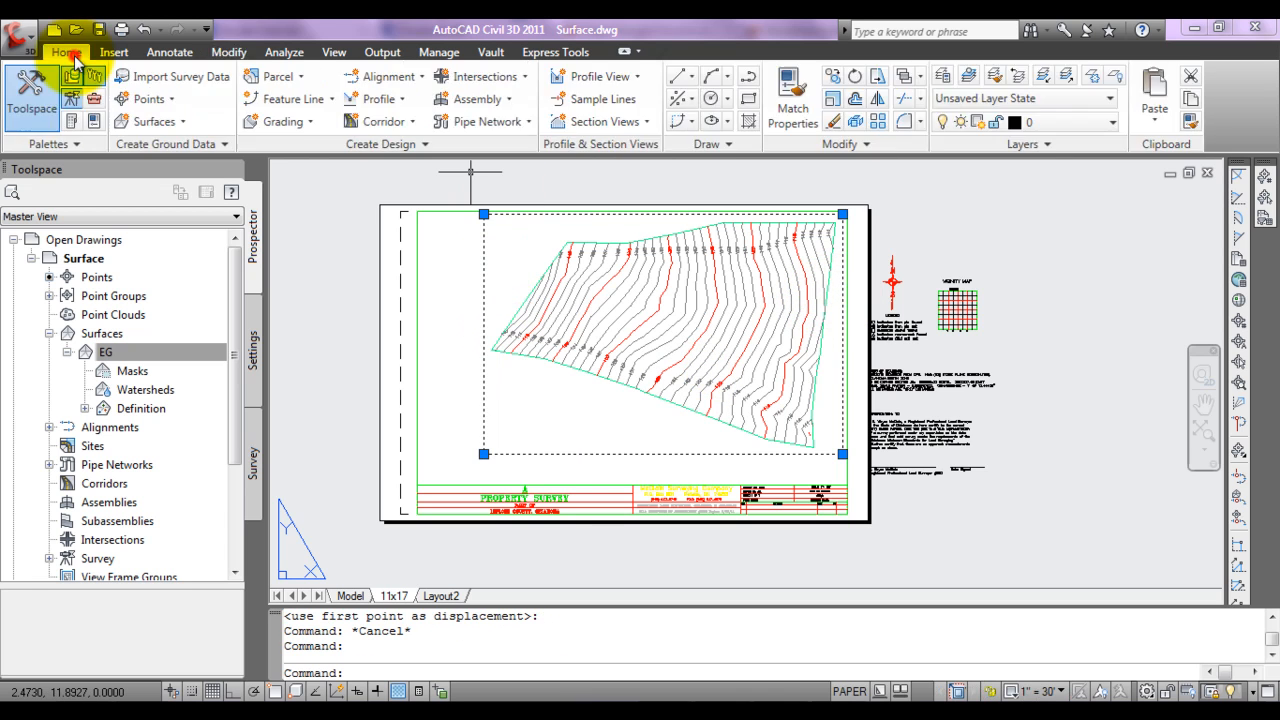
click(1040, 124)
click(1045, 143)
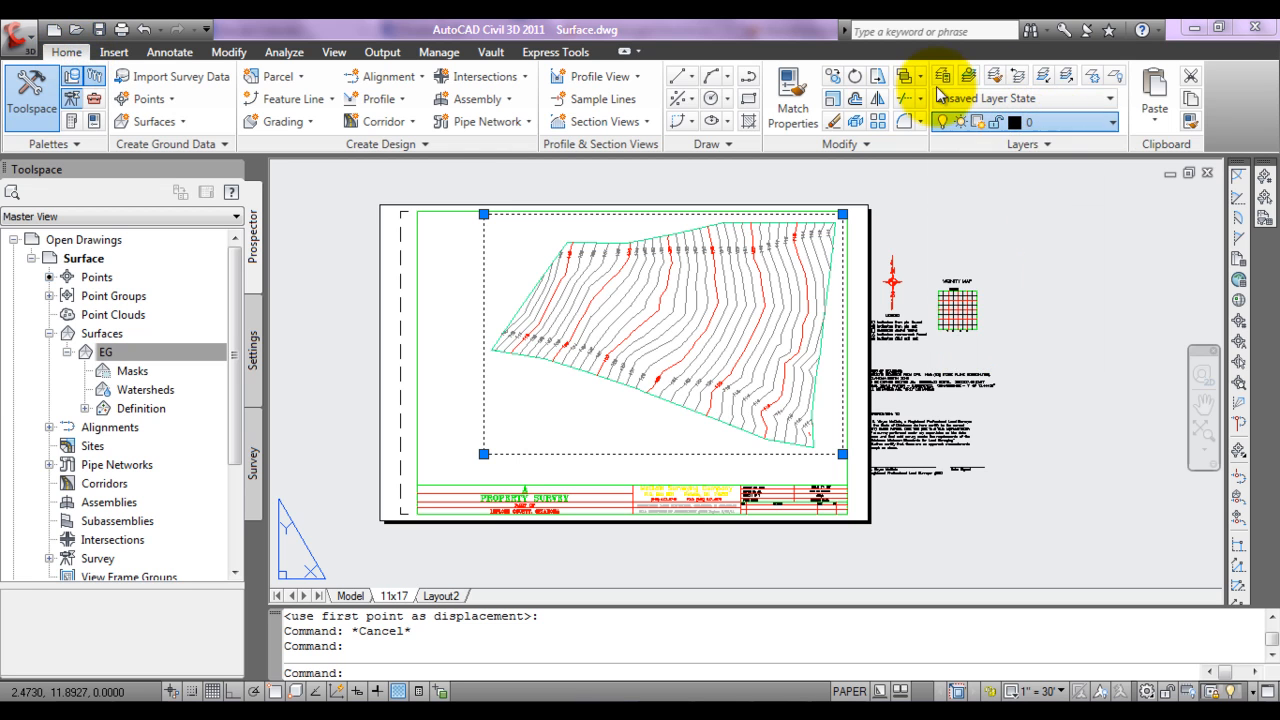
click(942, 77)
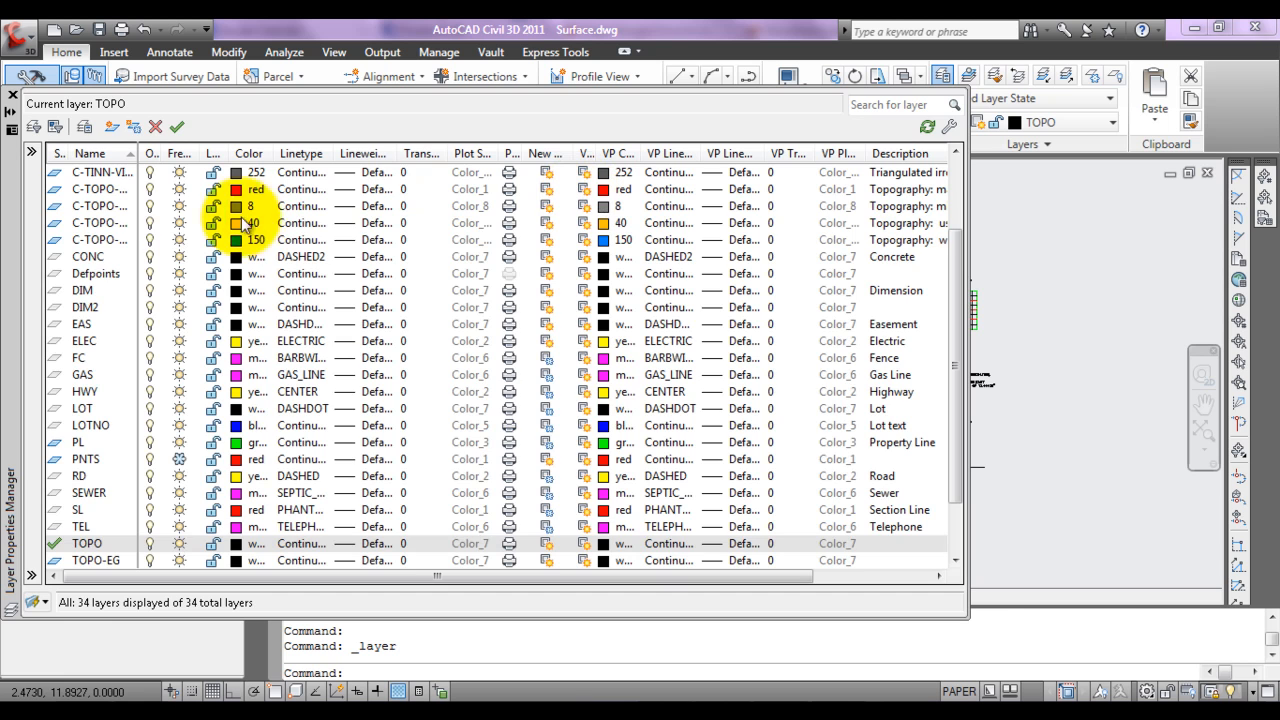
scroll(957, 194, up, 2)
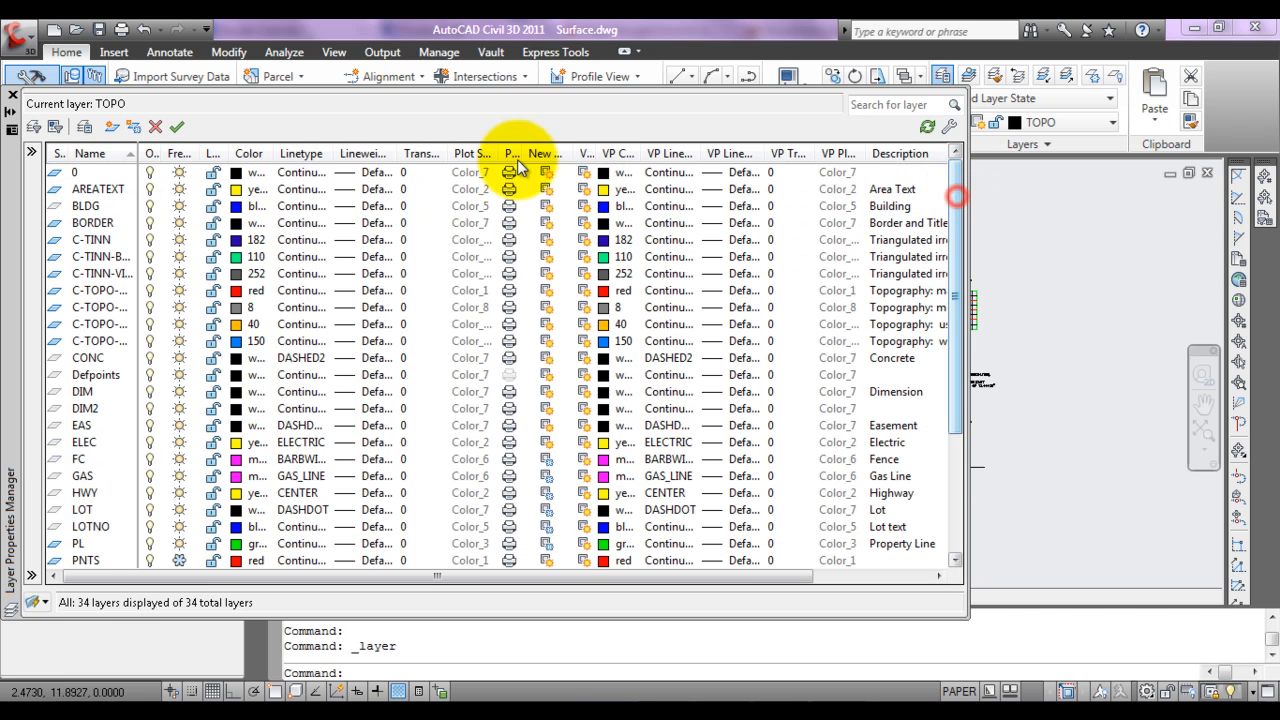
click(86, 174)
click(509, 173)
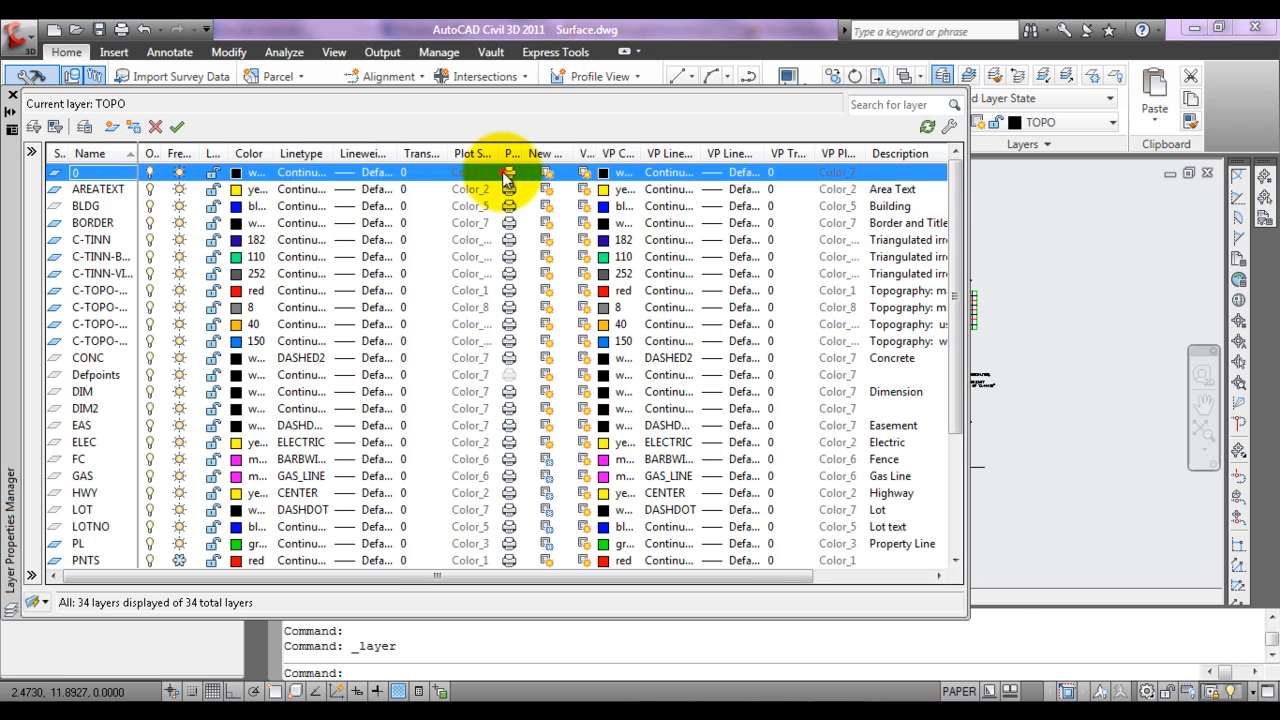
click(12, 95)
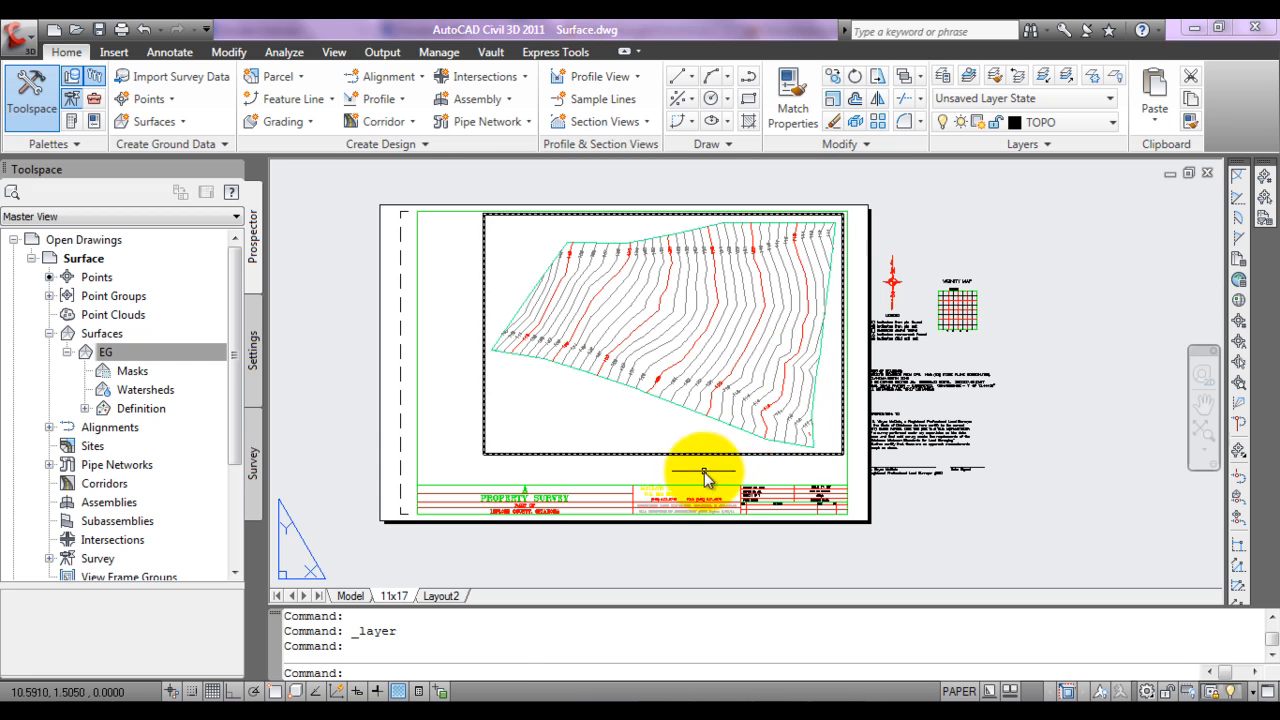
Step: Put both of the surface's contour label groups on layer TOPO through the viewport's model space, and return to paper space
click(670, 455)
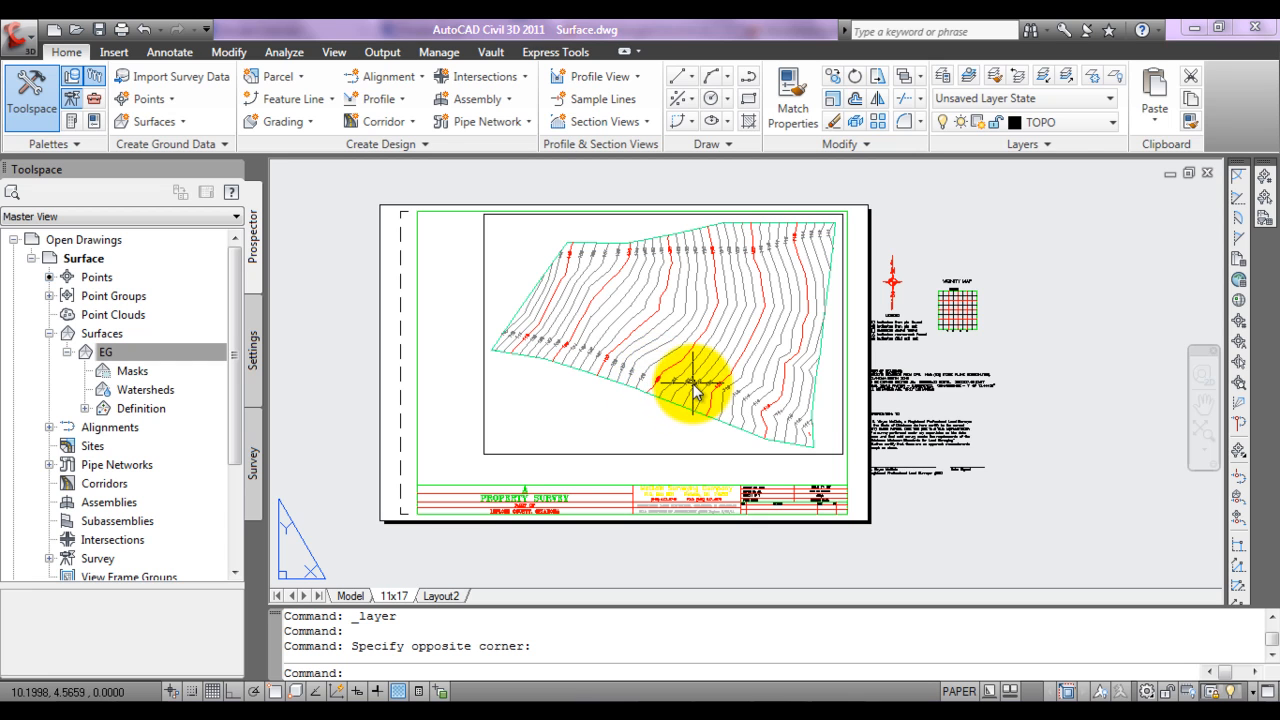
double_click(828, 437)
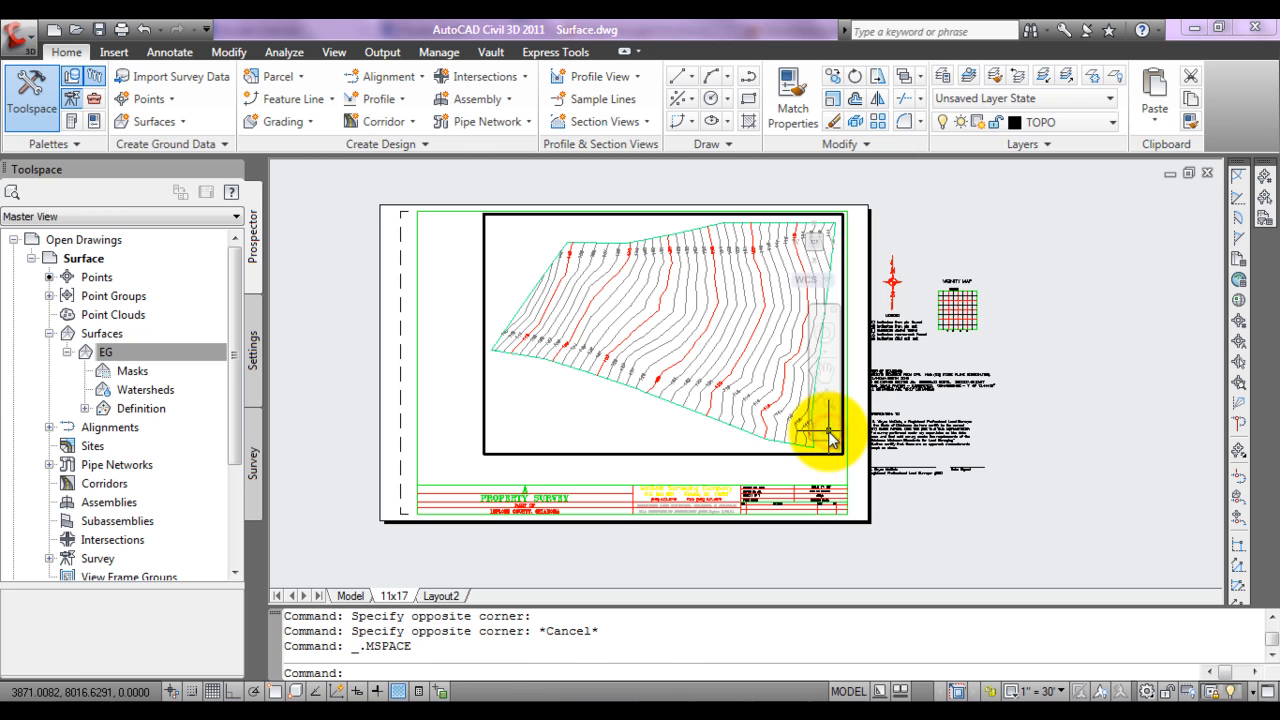
key(Escape)
key(Escape)
key(Escape)
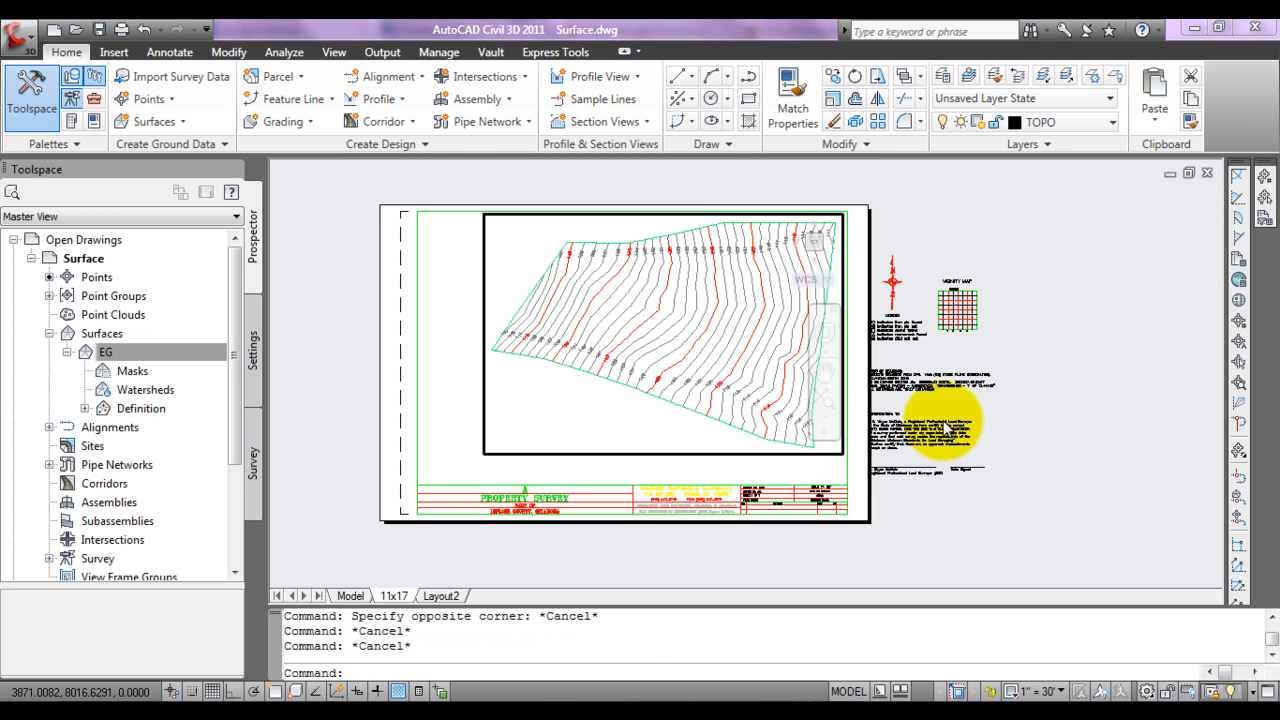
click(788, 414)
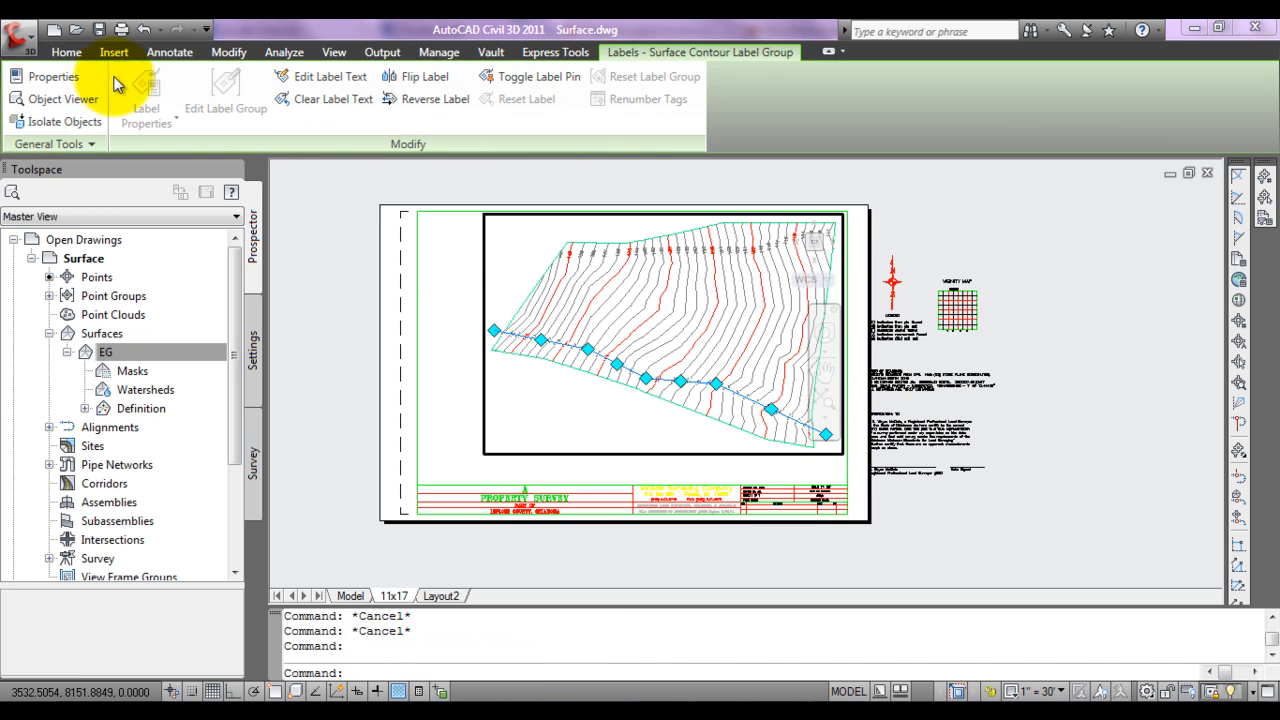
click(66, 52)
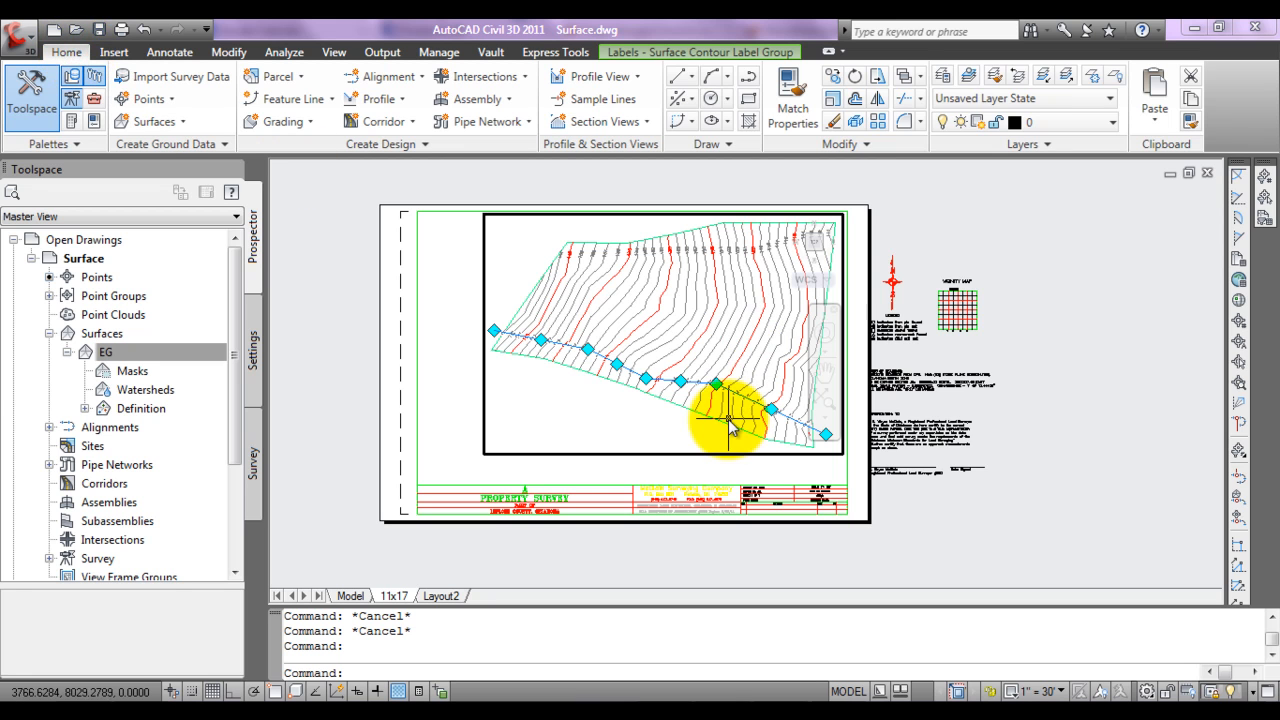
click(721, 256)
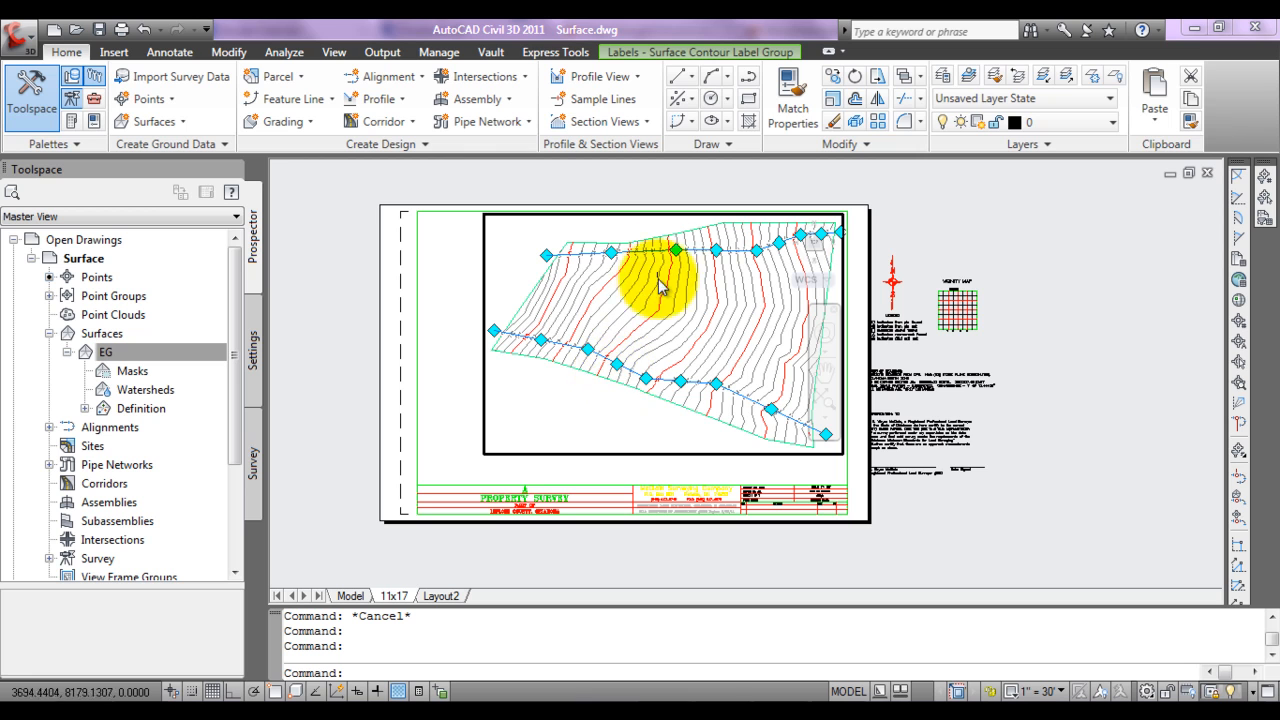
click(1080, 123)
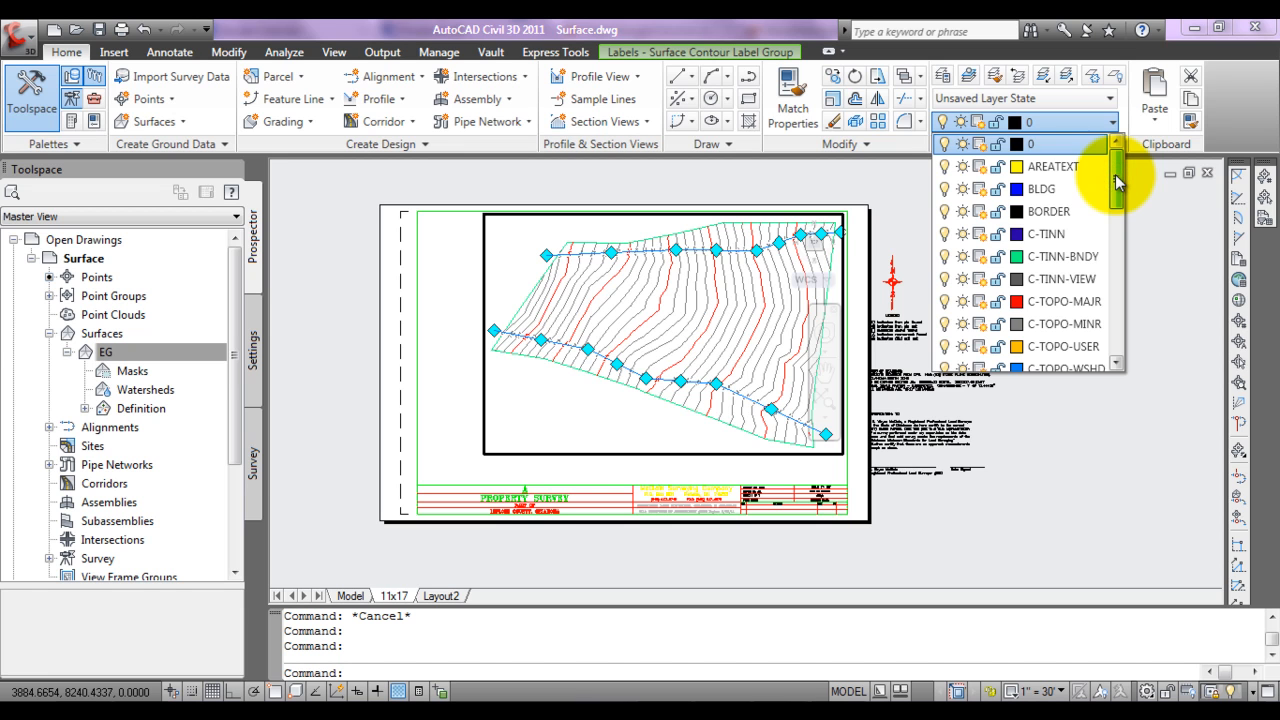
drag(1117, 180, 1113, 338)
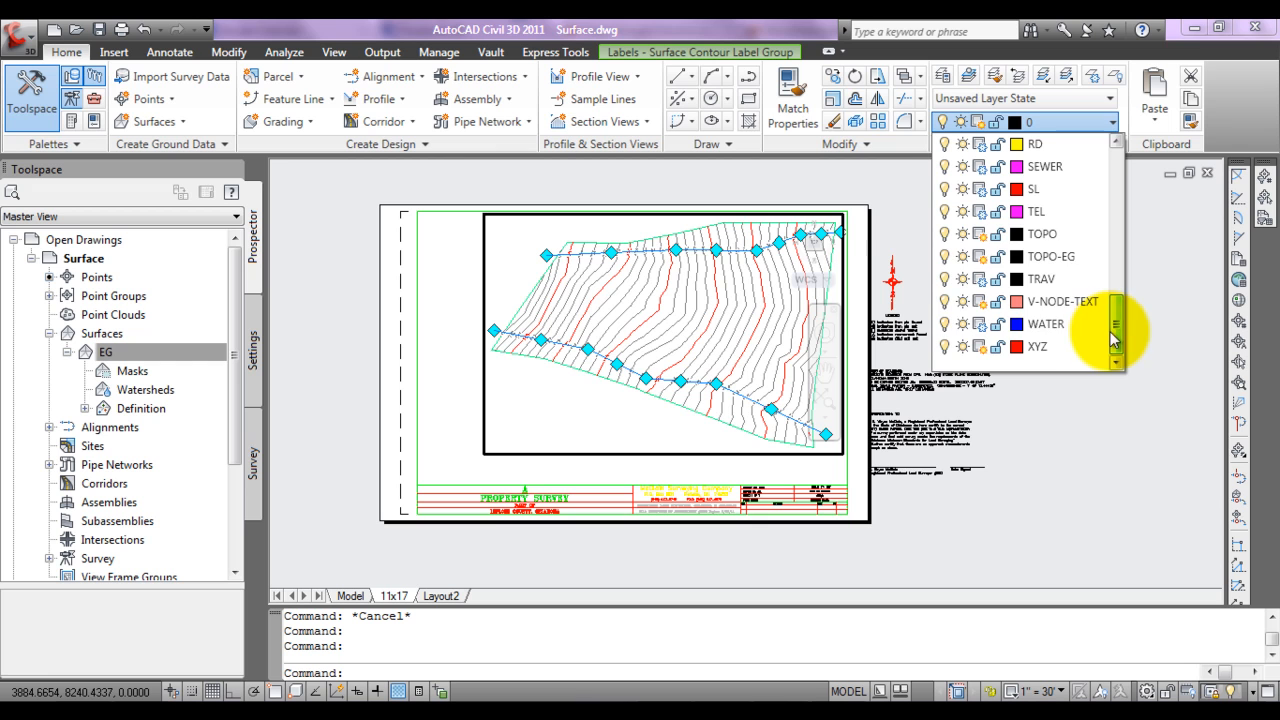
click(1055, 239)
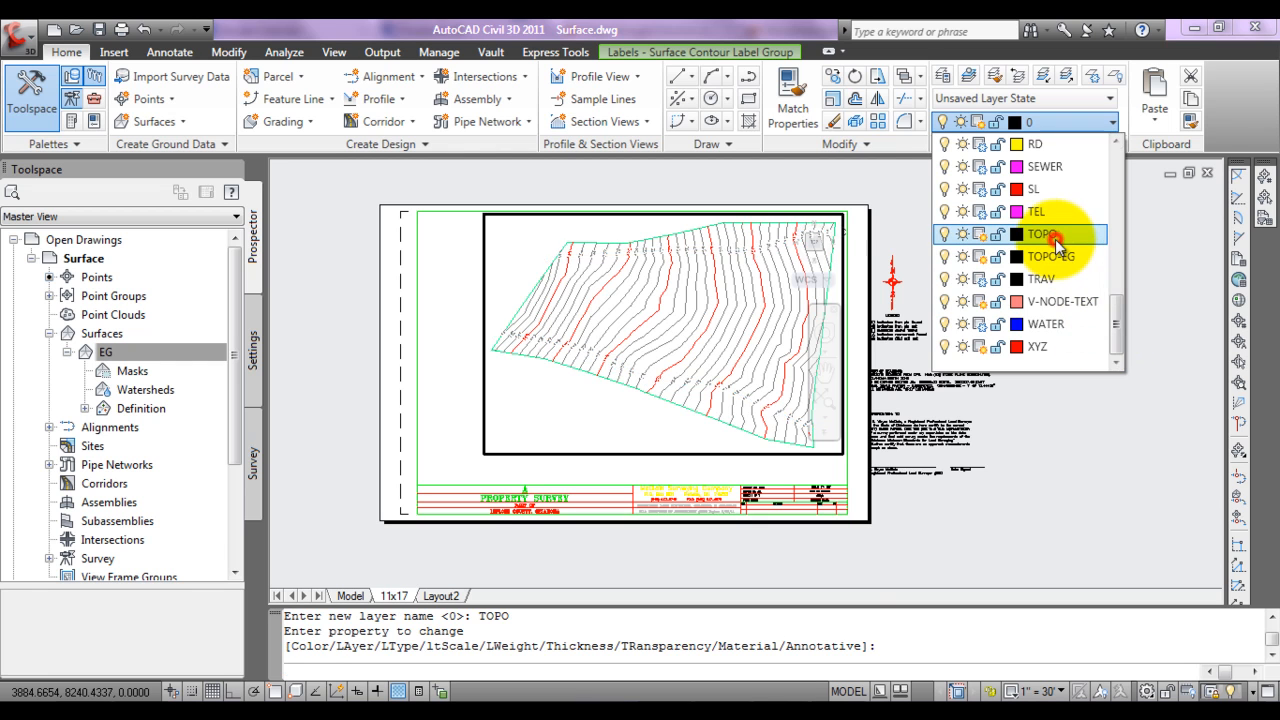
key(Escape)
key(Escape)
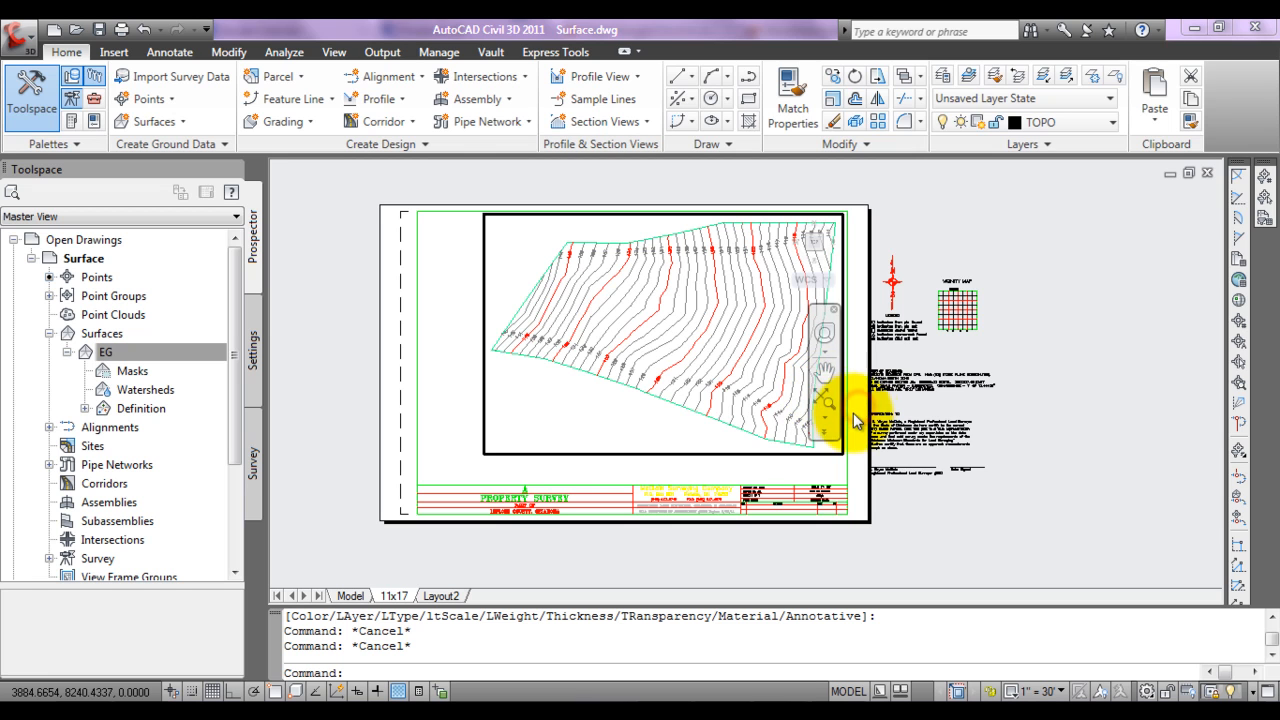
double_click(808, 468)
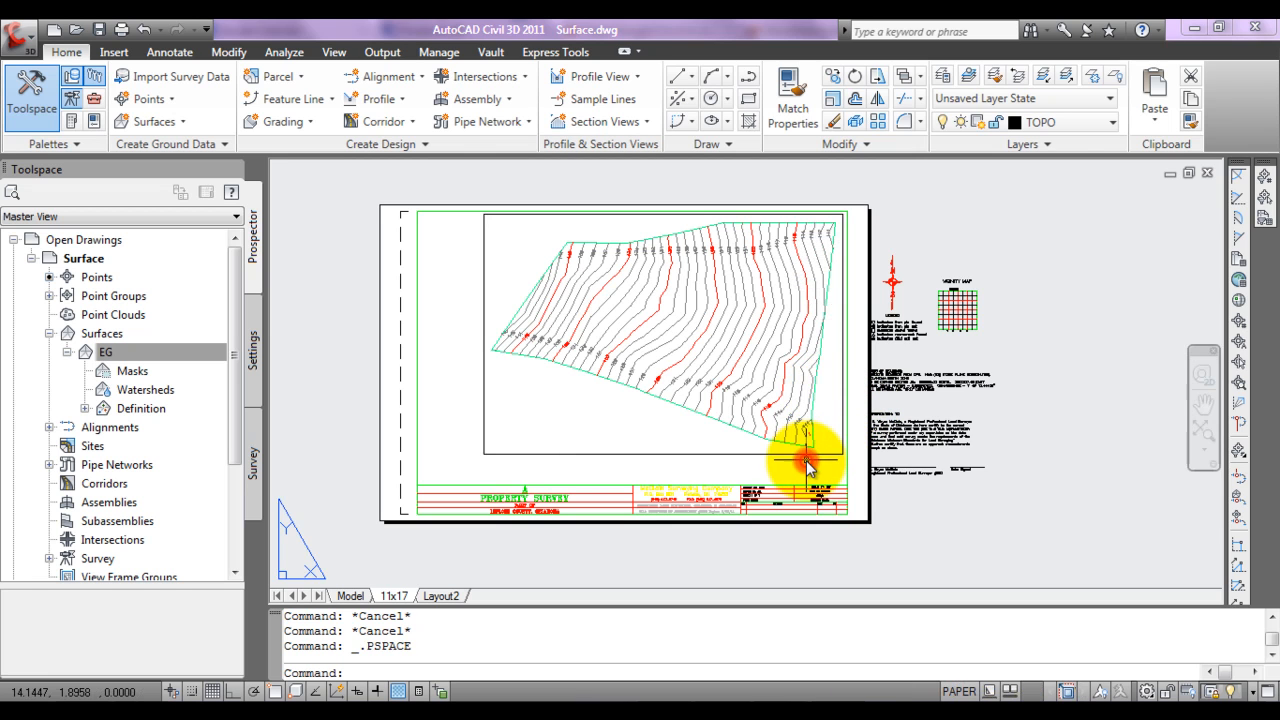
click(862, 402)
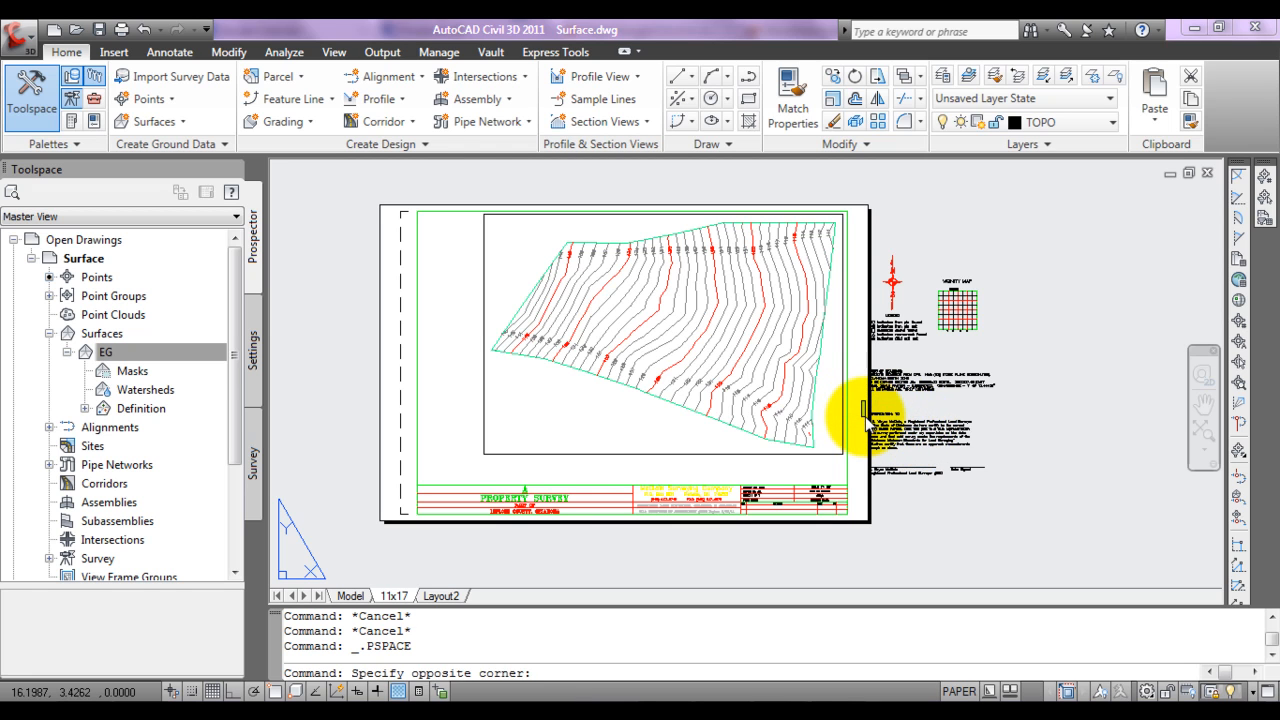
key(Escape)
key(Escape)
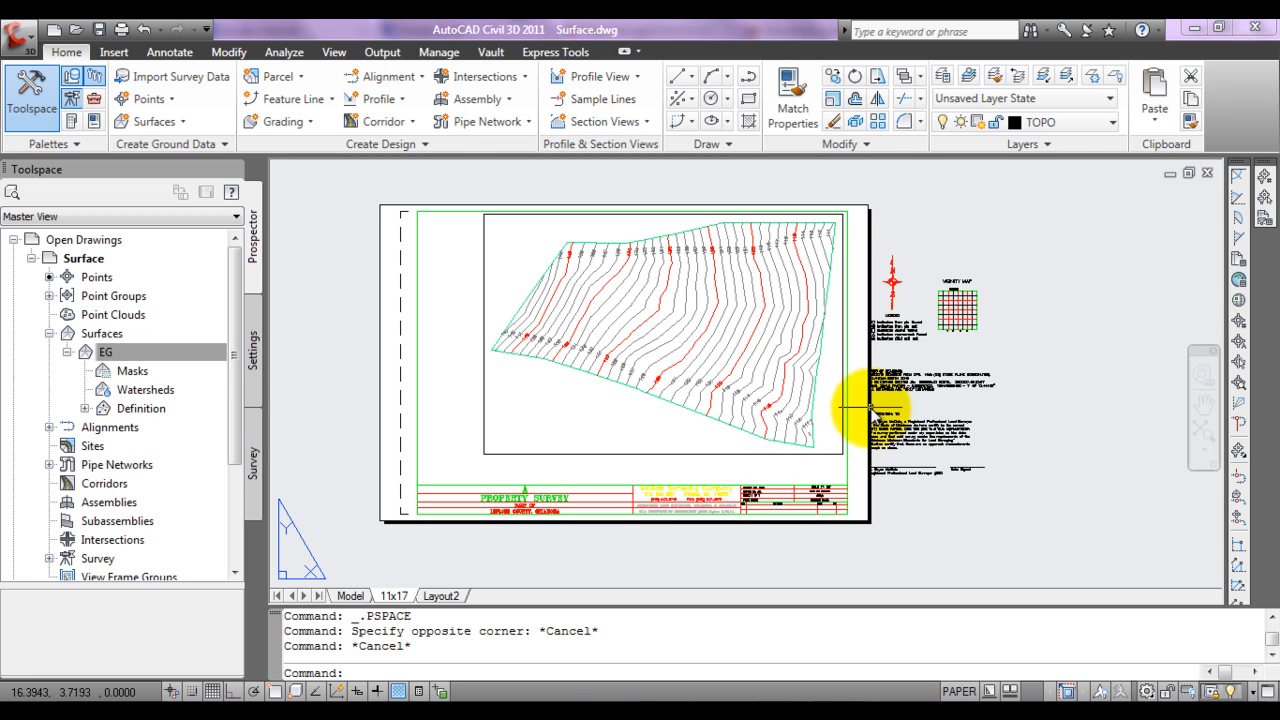
Step: Move the basis of bearings note onto the sheet, just below the surface's west corner
key(Return)
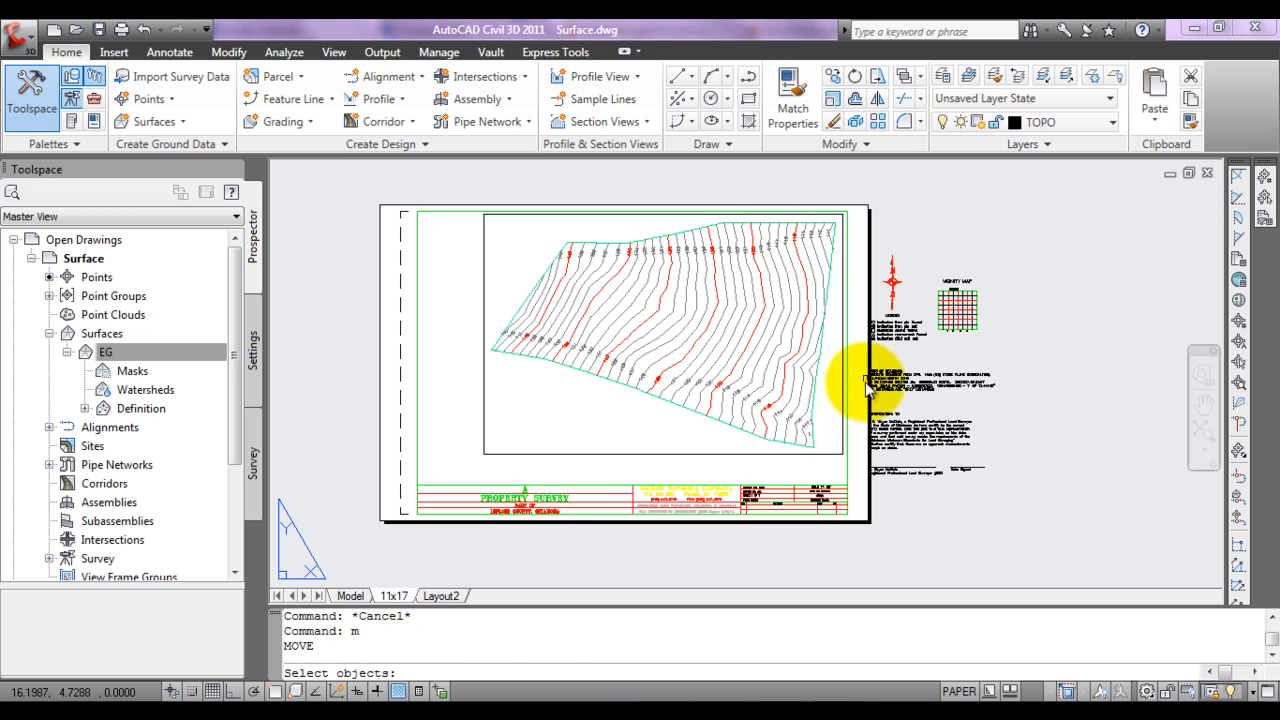
click(866, 358)
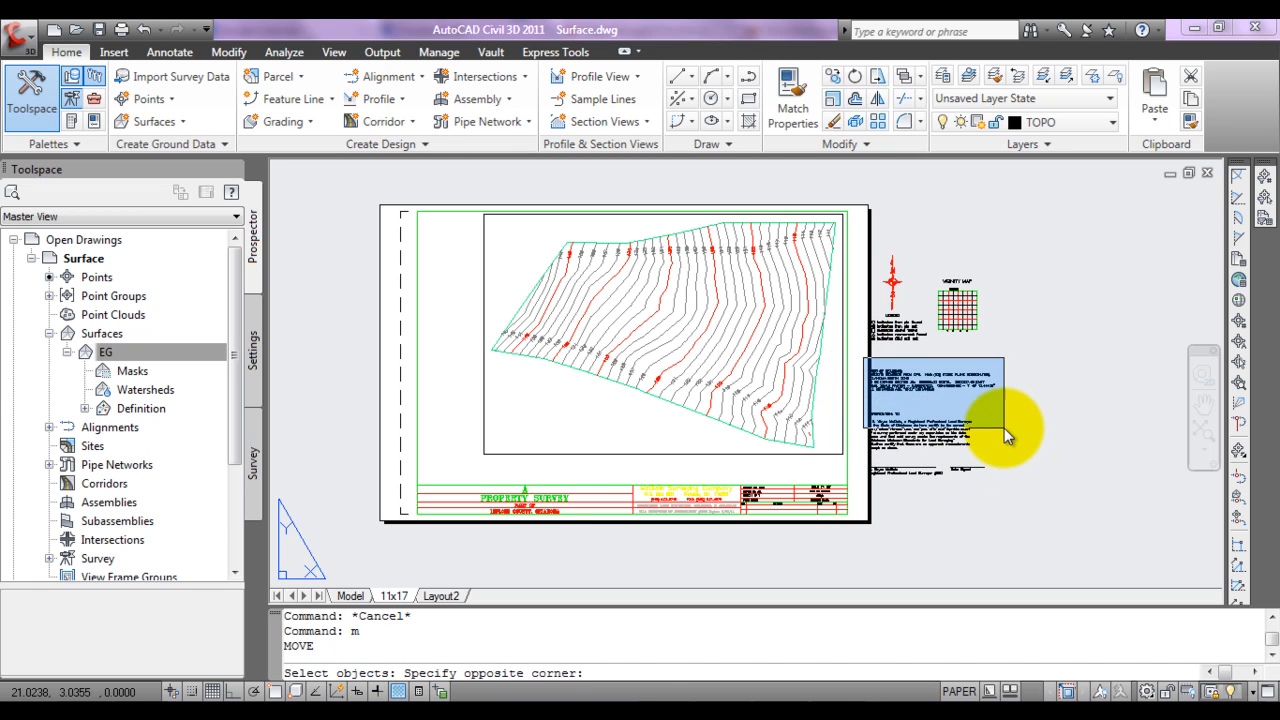
click(1003, 403)
key(Return)
click(881, 382)
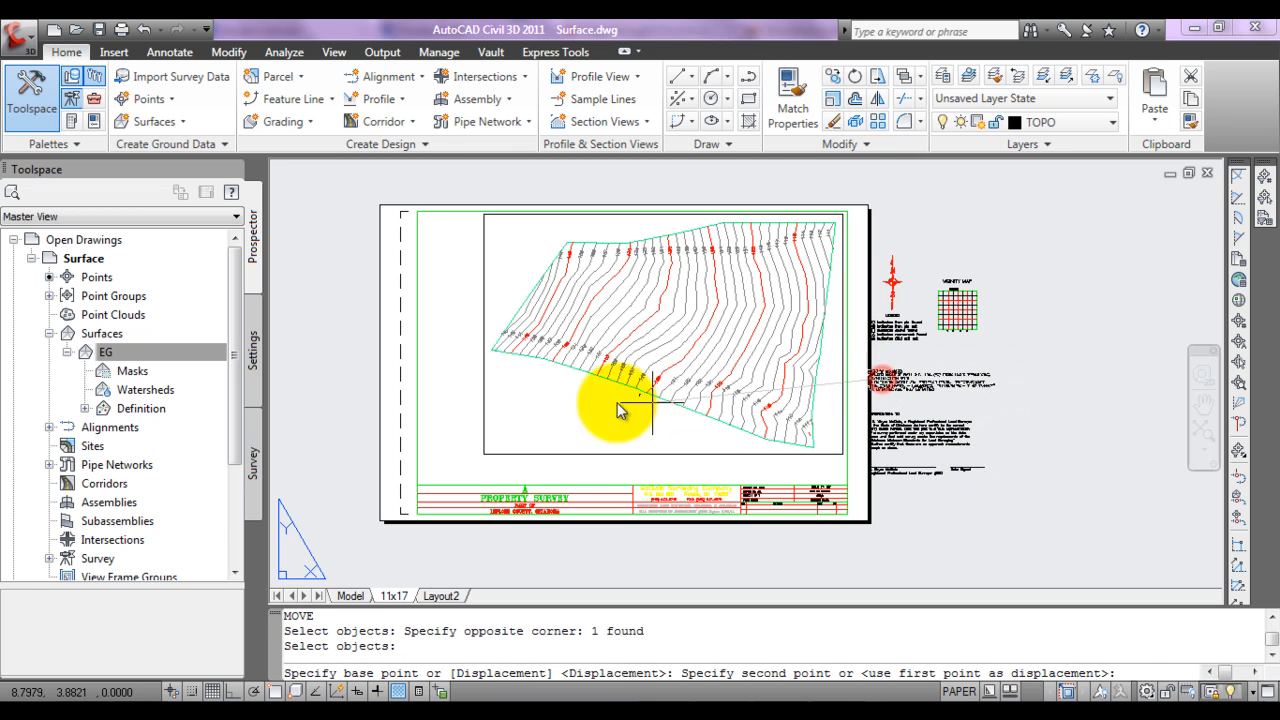
click(453, 396)
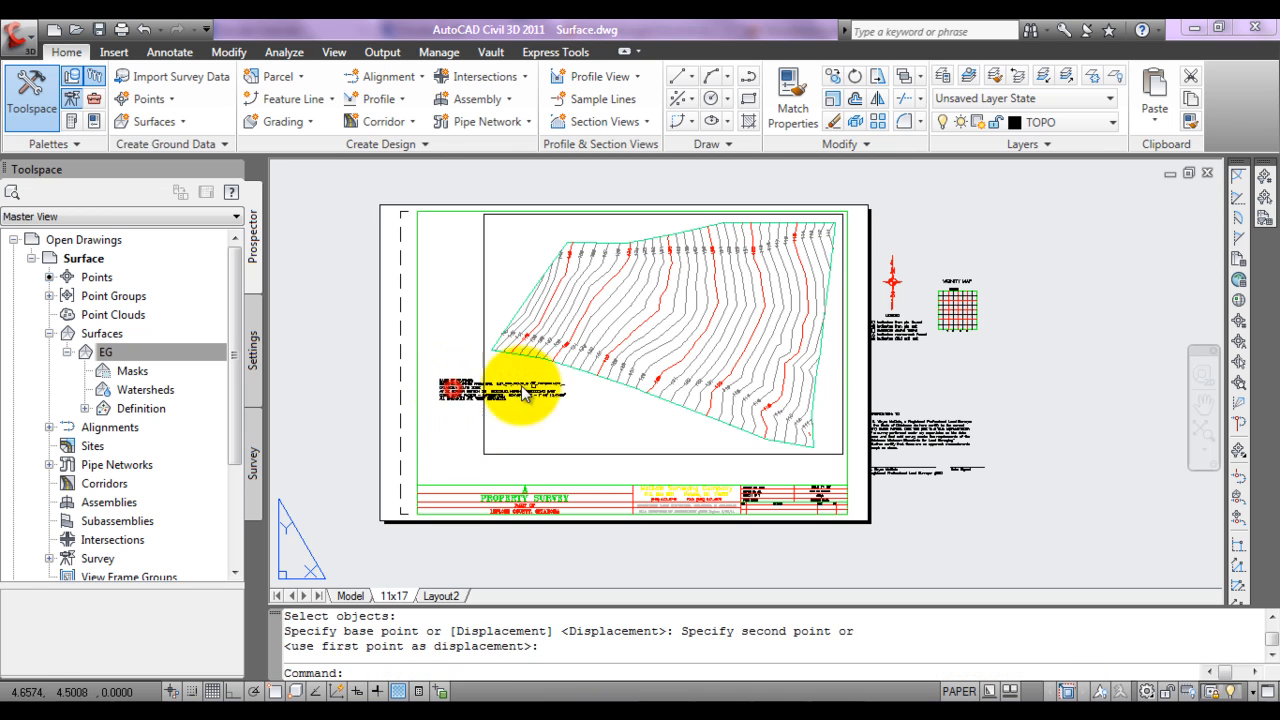
Step: Move the certification text and signature block onto the sheet, directly below the basis of bearings note
key(Return)
click(857, 388)
click(1015, 510)
key(Return)
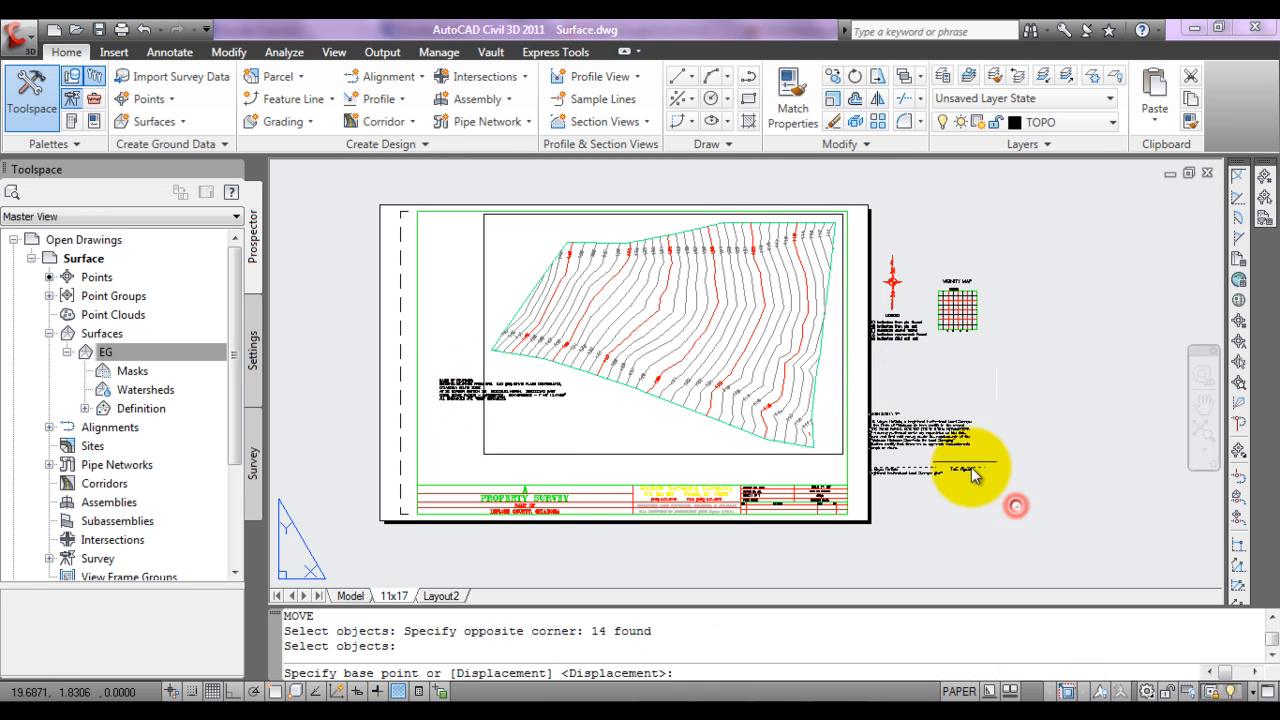
click(875, 436)
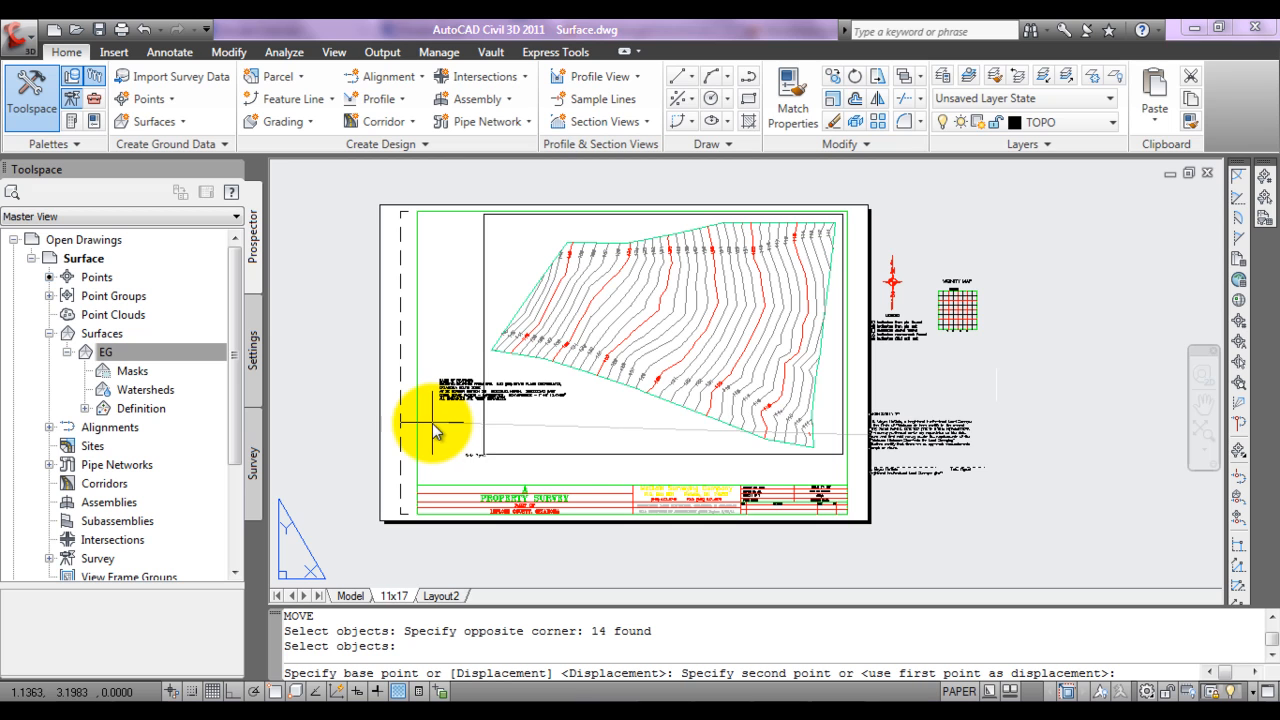
click(495, 440)
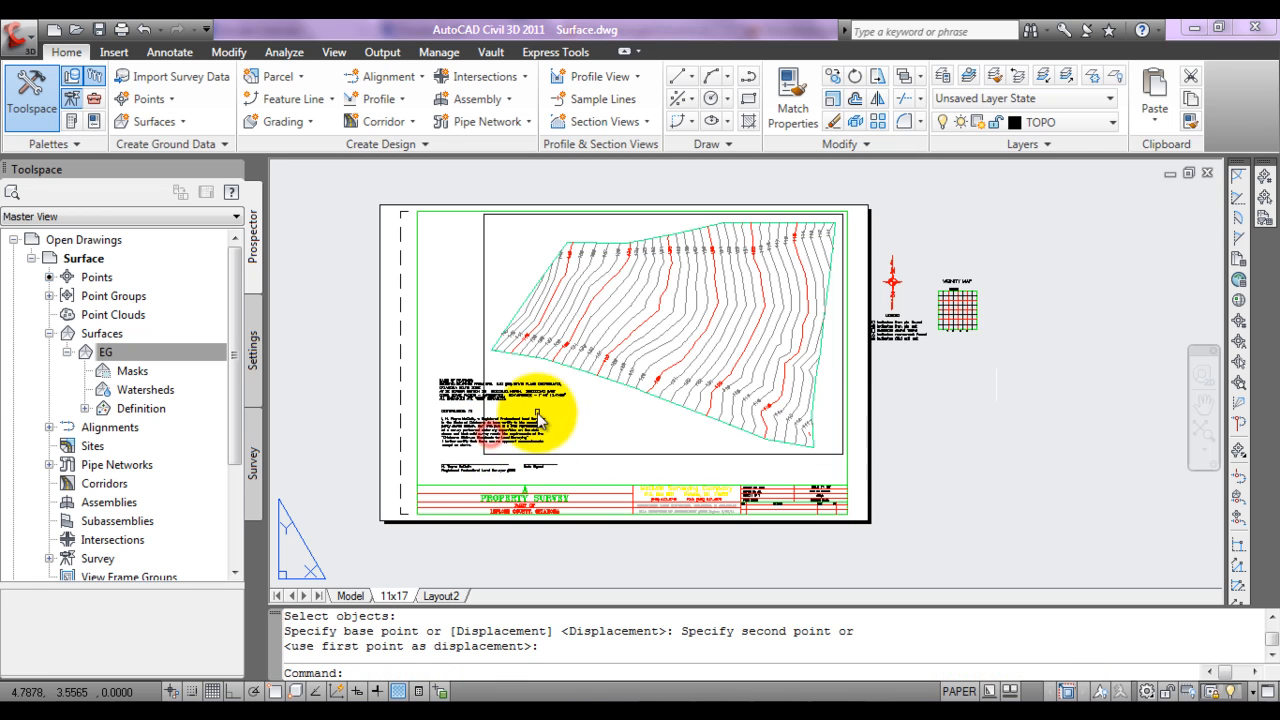
Step: Move the north arrow and legend together into the sheet's northwest corner, west of the surface
key(Return)
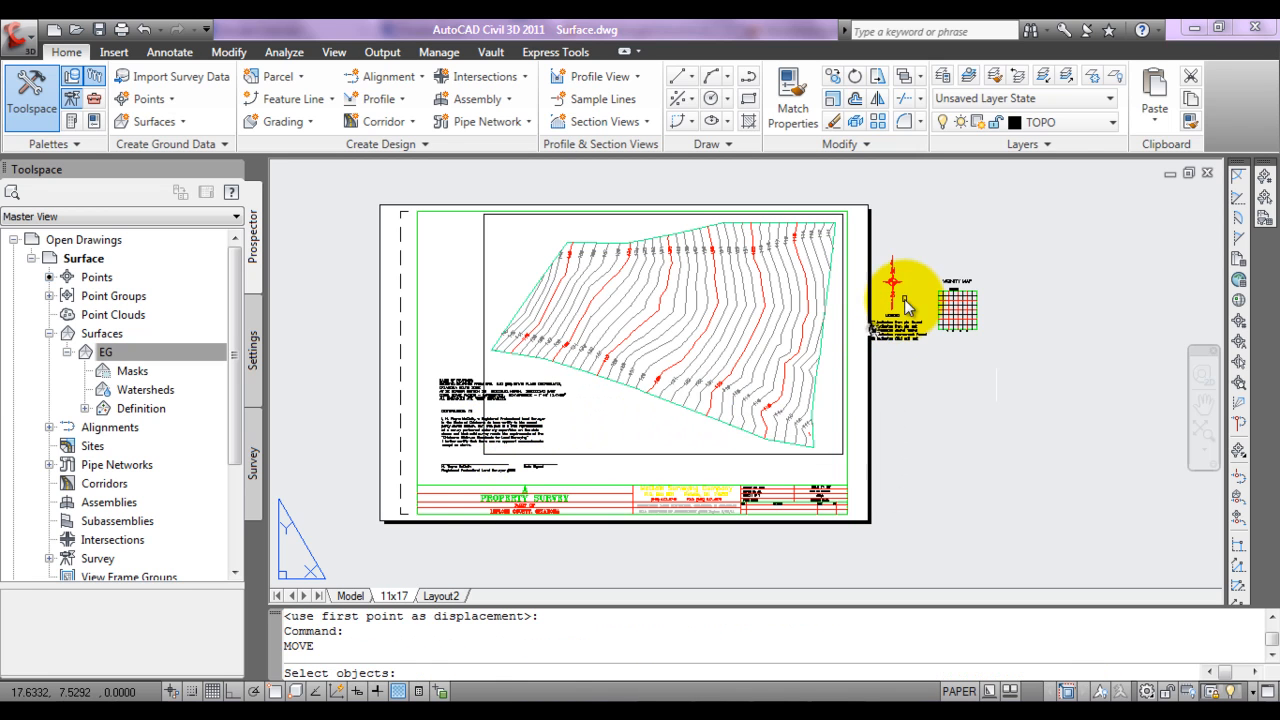
click(926, 248)
click(862, 355)
key(Return)
click(889, 318)
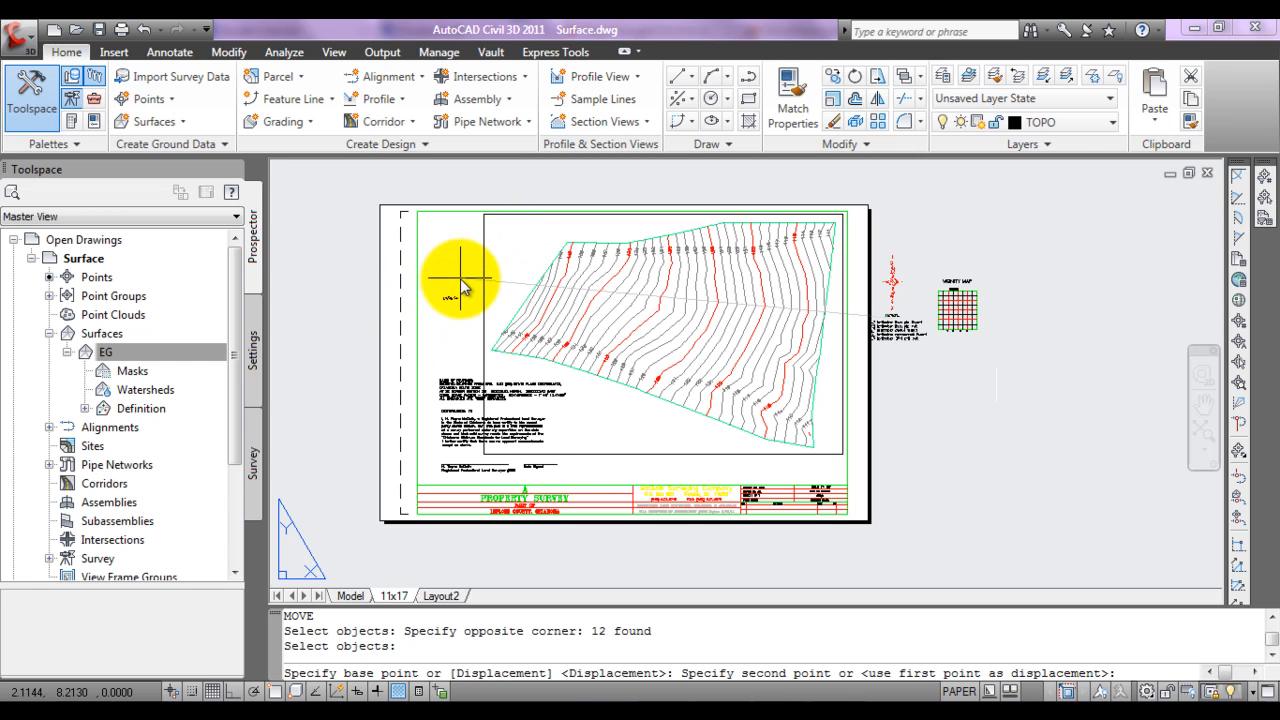
Step: Move the vicinity map with its title onto the sheet, between the north arrow and the surface's northwest edge
key(Return)
click(1015, 260)
click(899, 349)
key(Return)
click(947, 331)
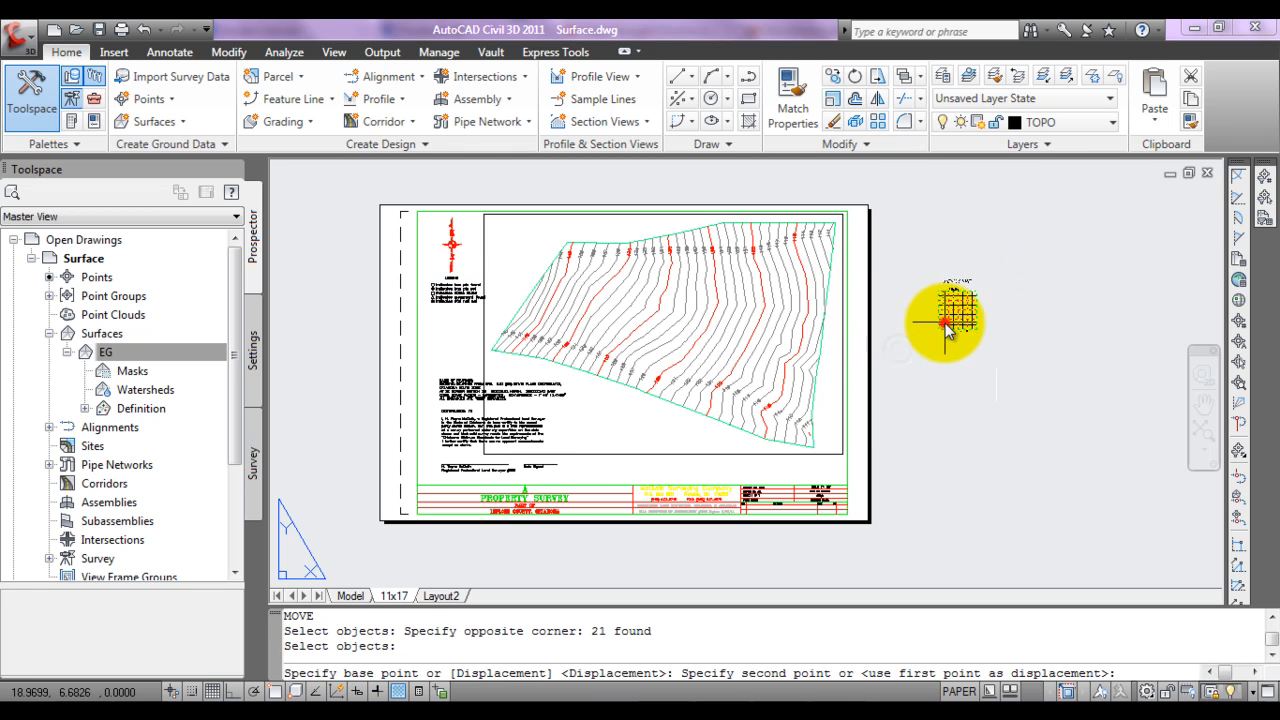
click(506, 274)
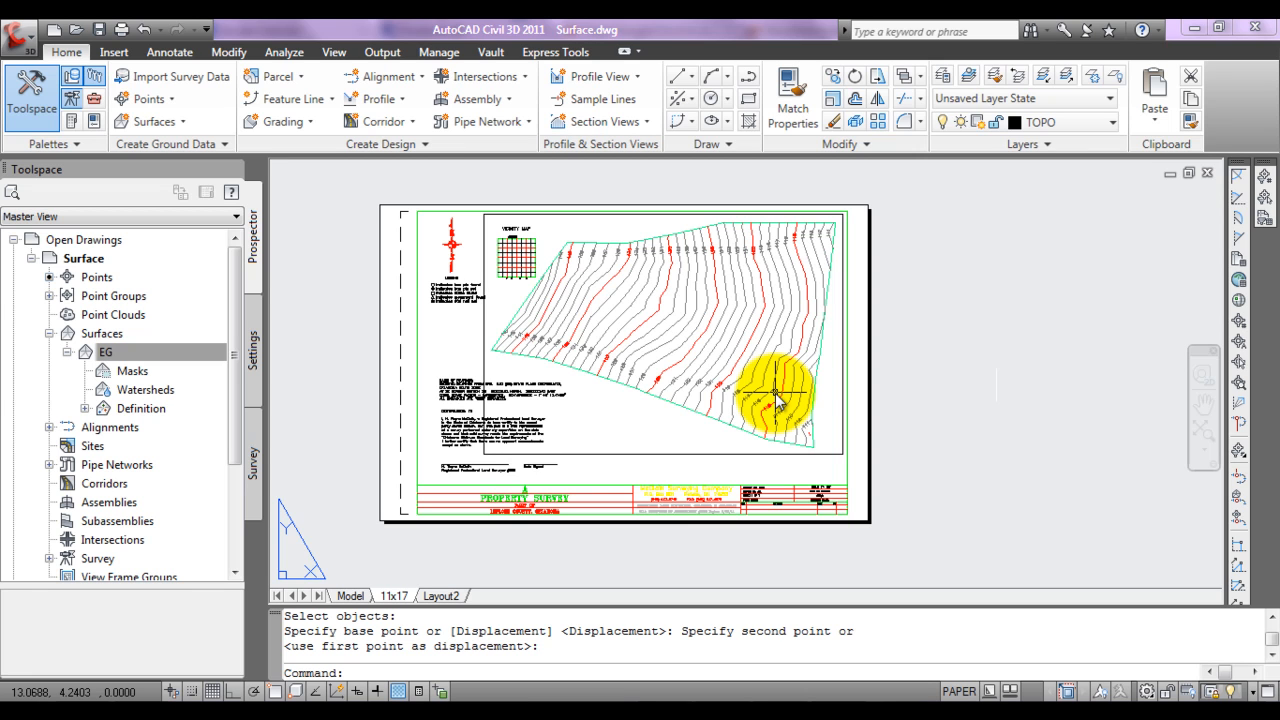
Step: Examine the vicinity map's section grid and its section, township and range labels, and its placement beside the legend and surface
scroll(502, 248, up, 3)
scroll(502, 250, up, 4)
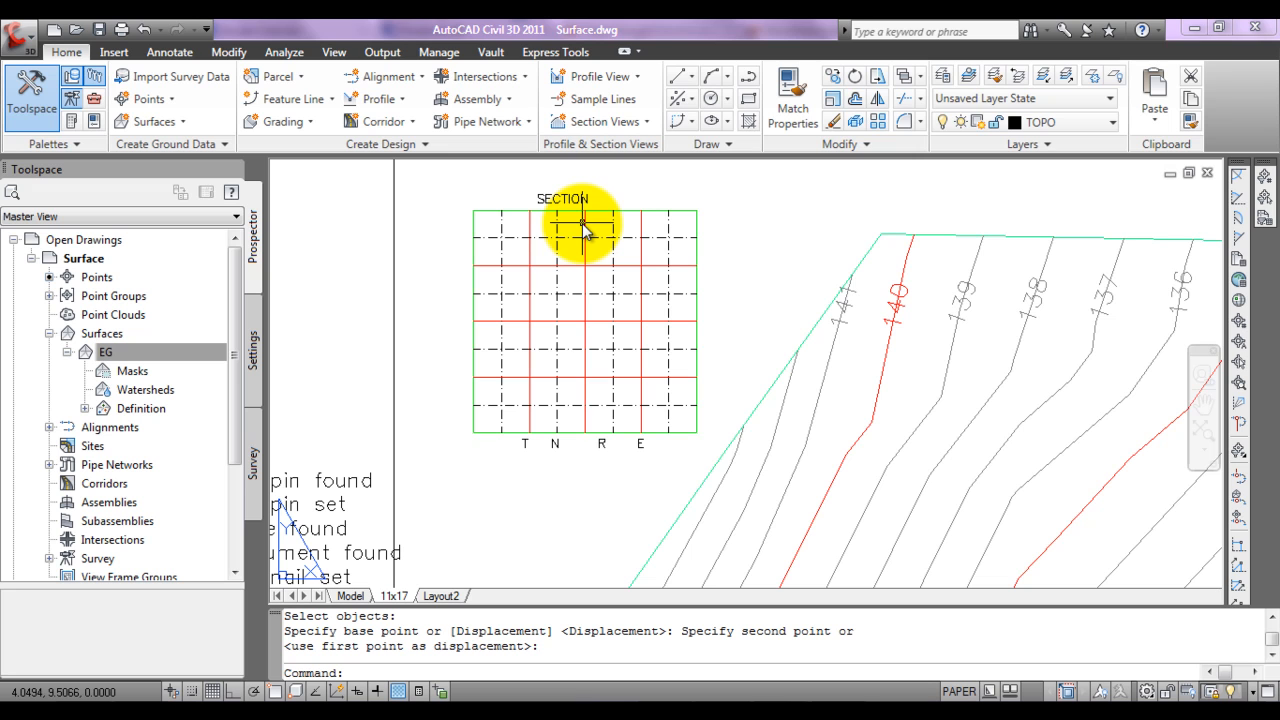
click(468, 200)
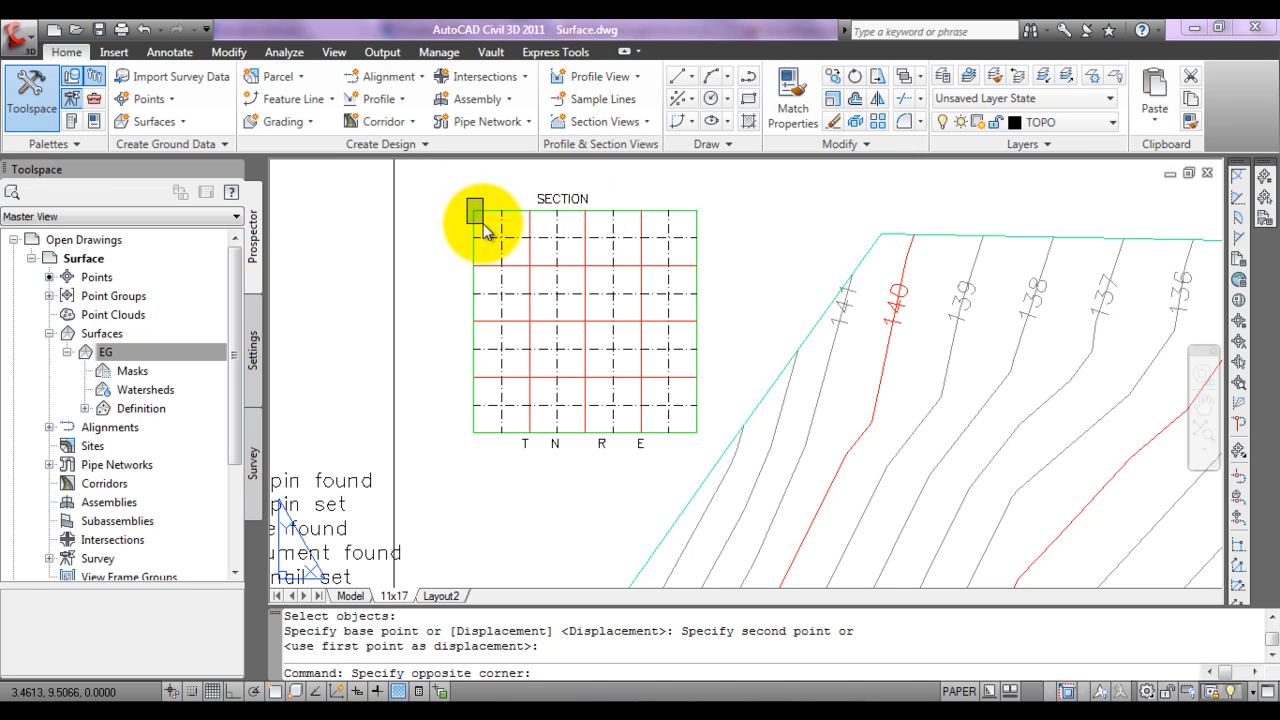
key(Escape)
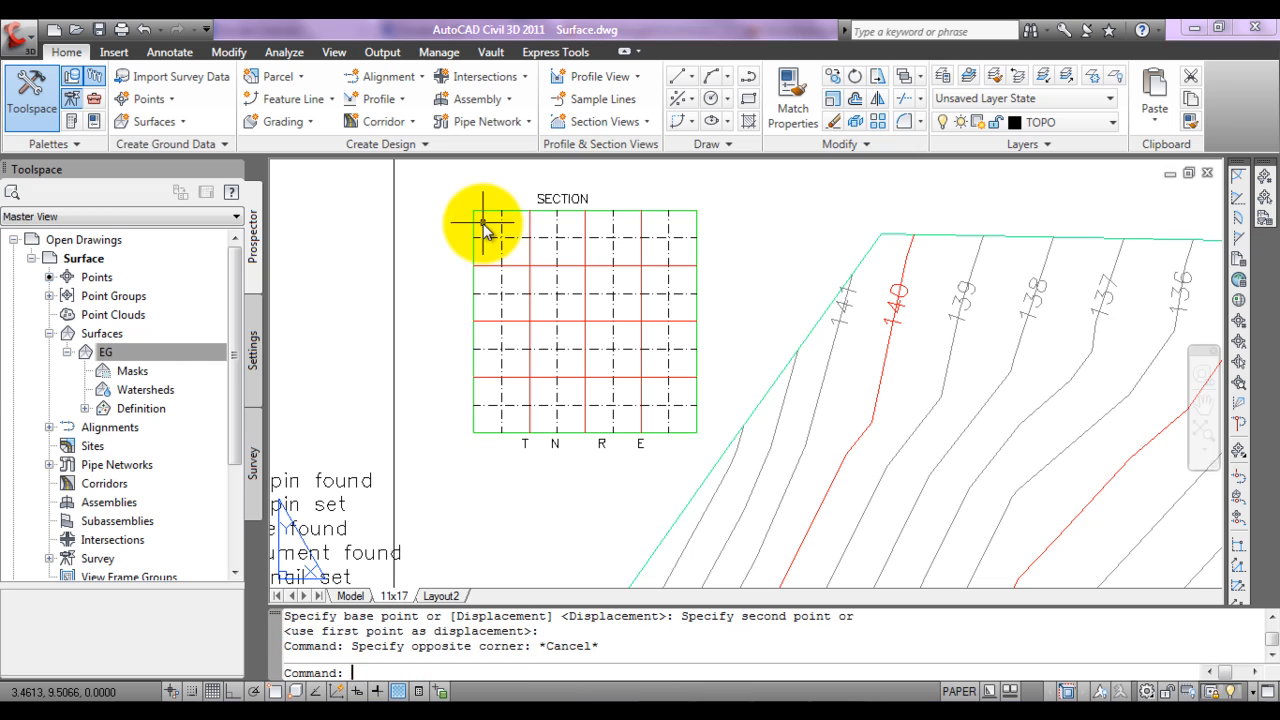
click(584, 200)
key(Escape)
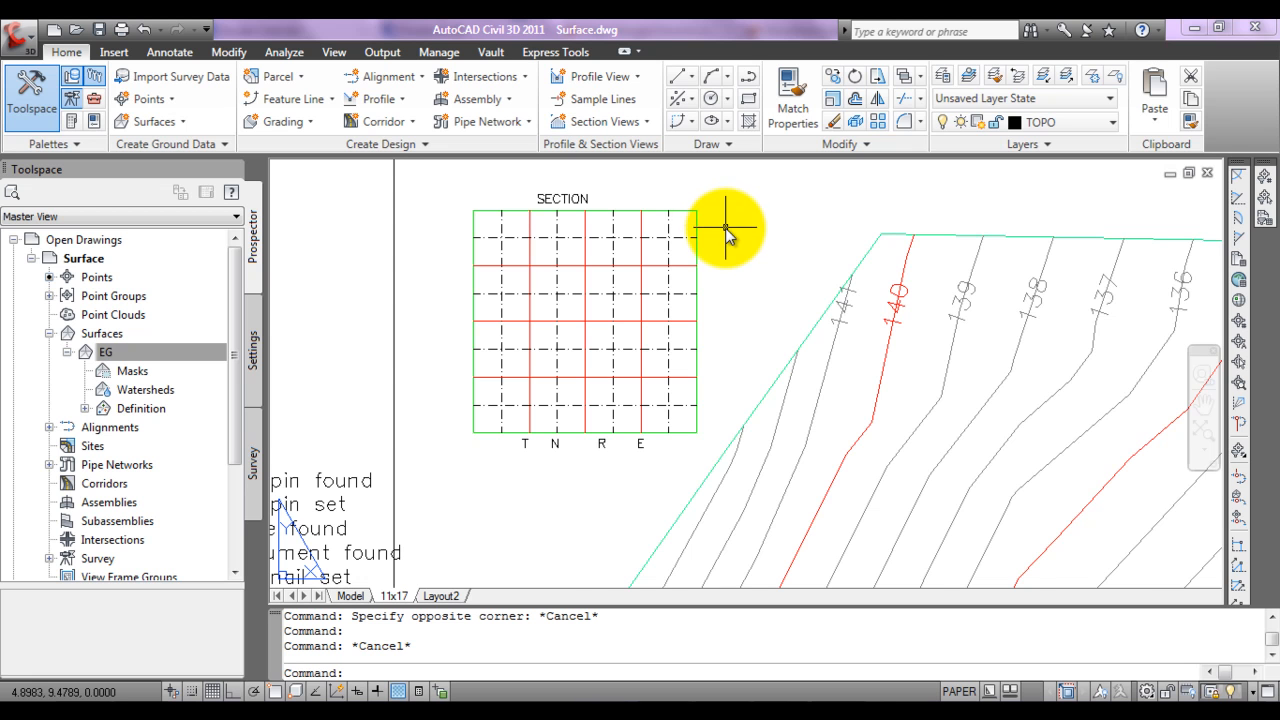
scroll(726, 218, down, 3)
scroll(473, 252, down, 1)
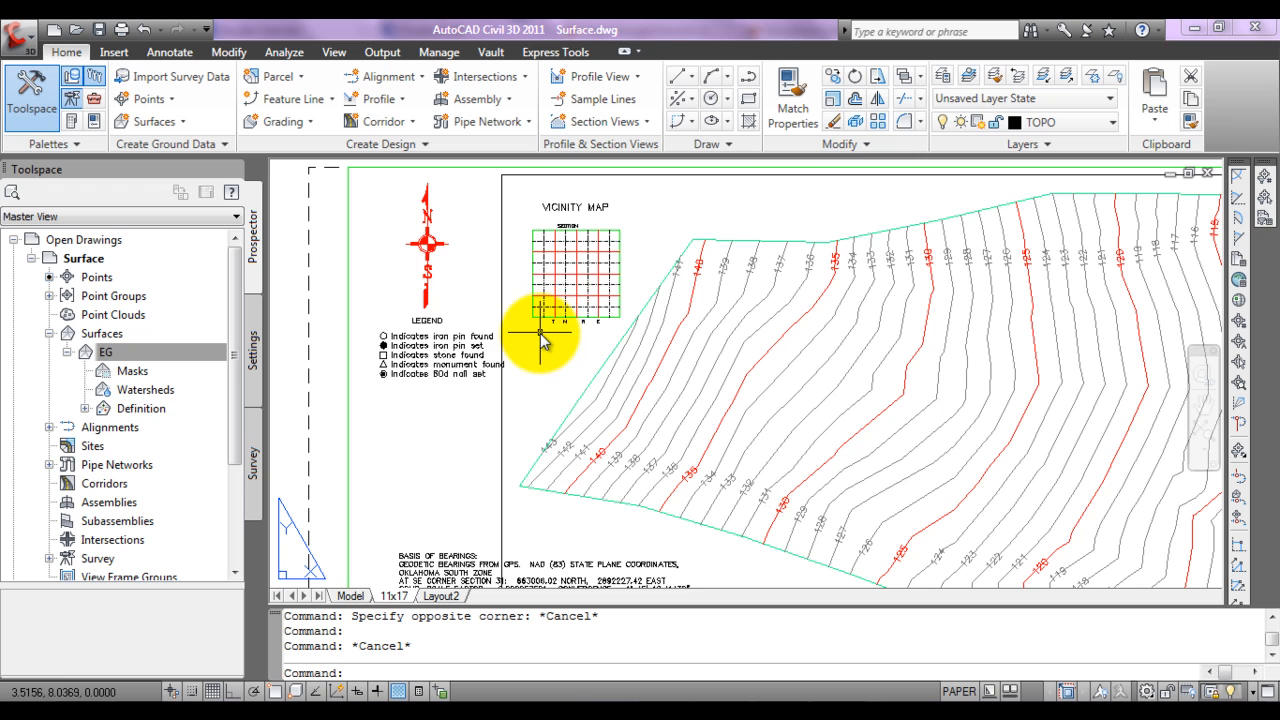
scroll(540, 340, down, 1)
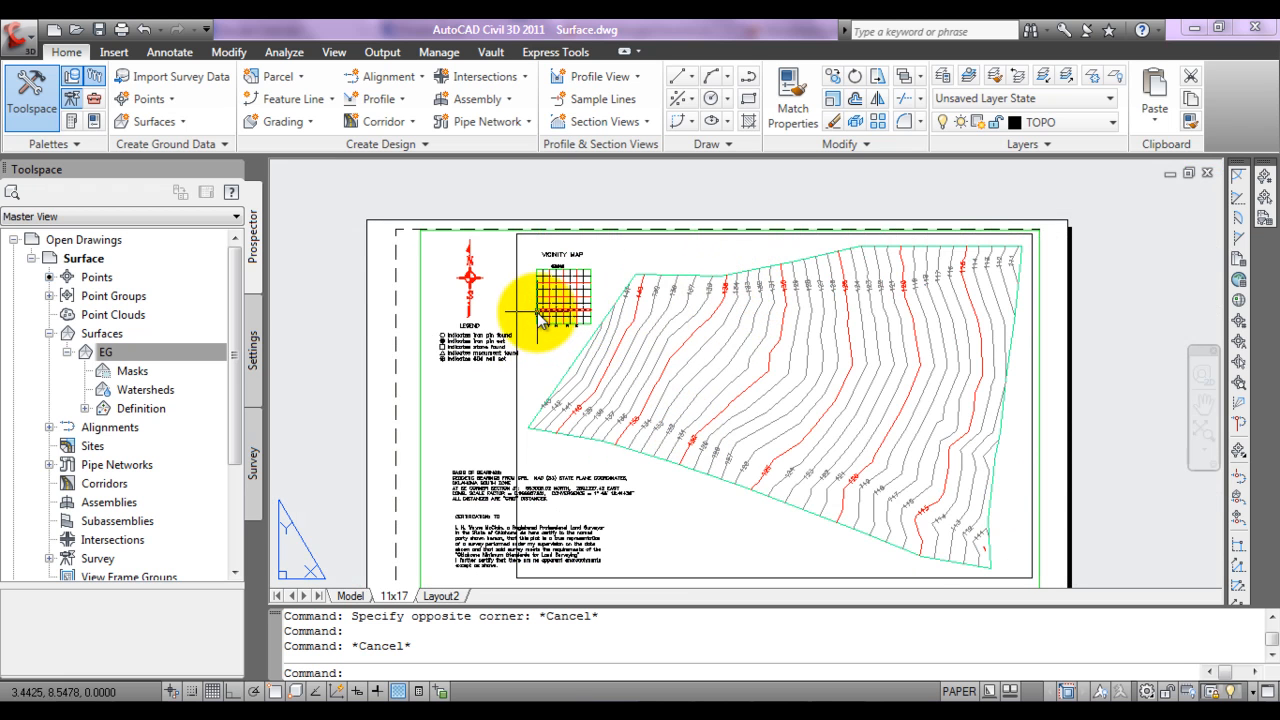
scroll(540, 318, up, 5)
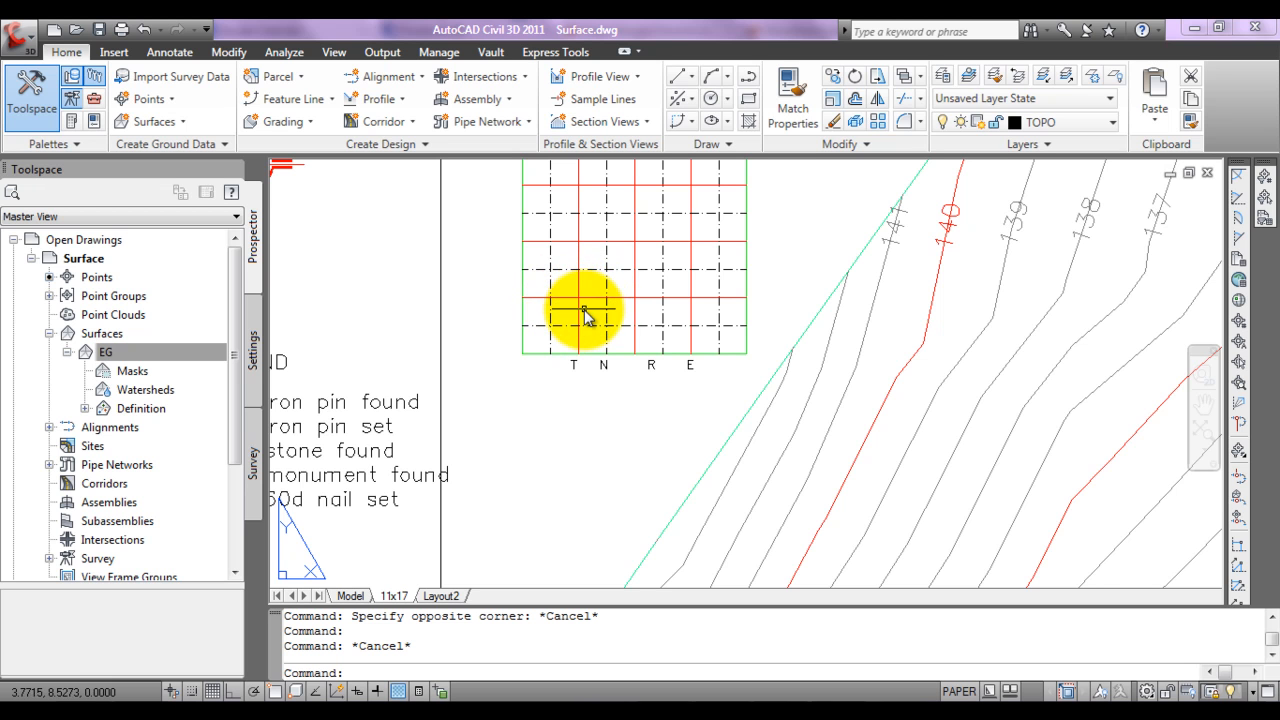
middle_drag(585, 312, 575, 414)
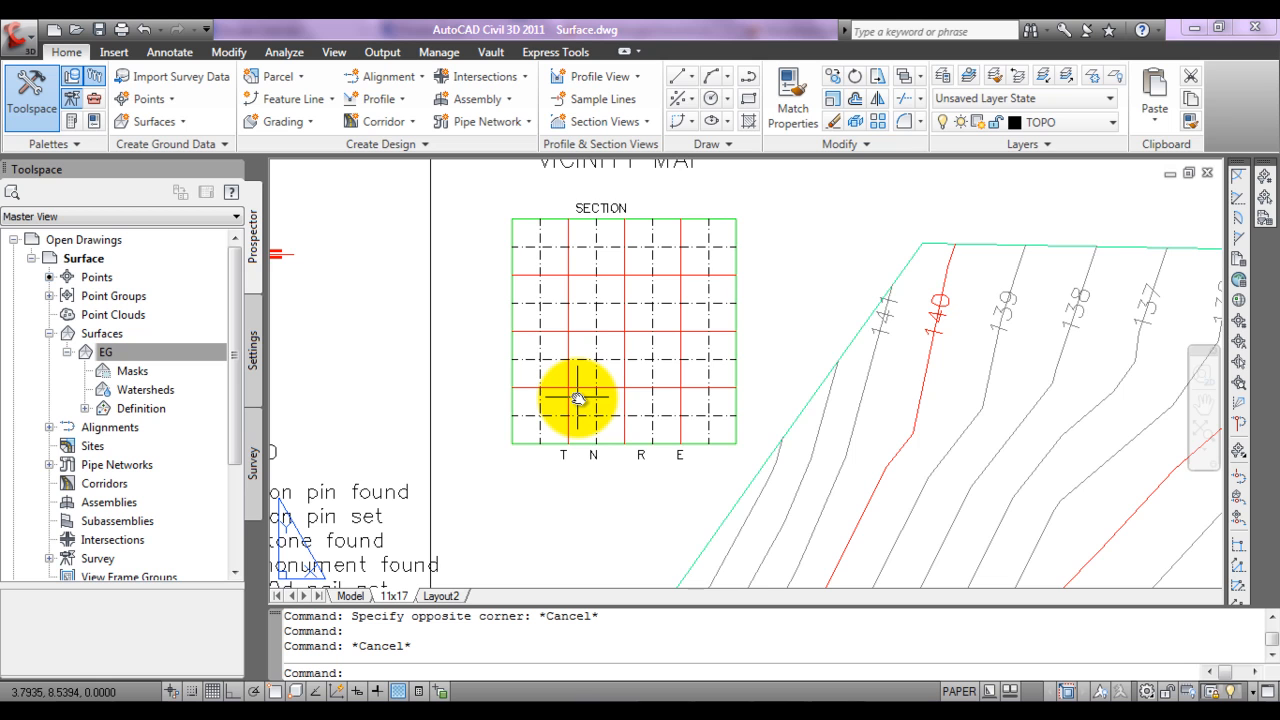
middle_drag(578, 400, 574, 426)
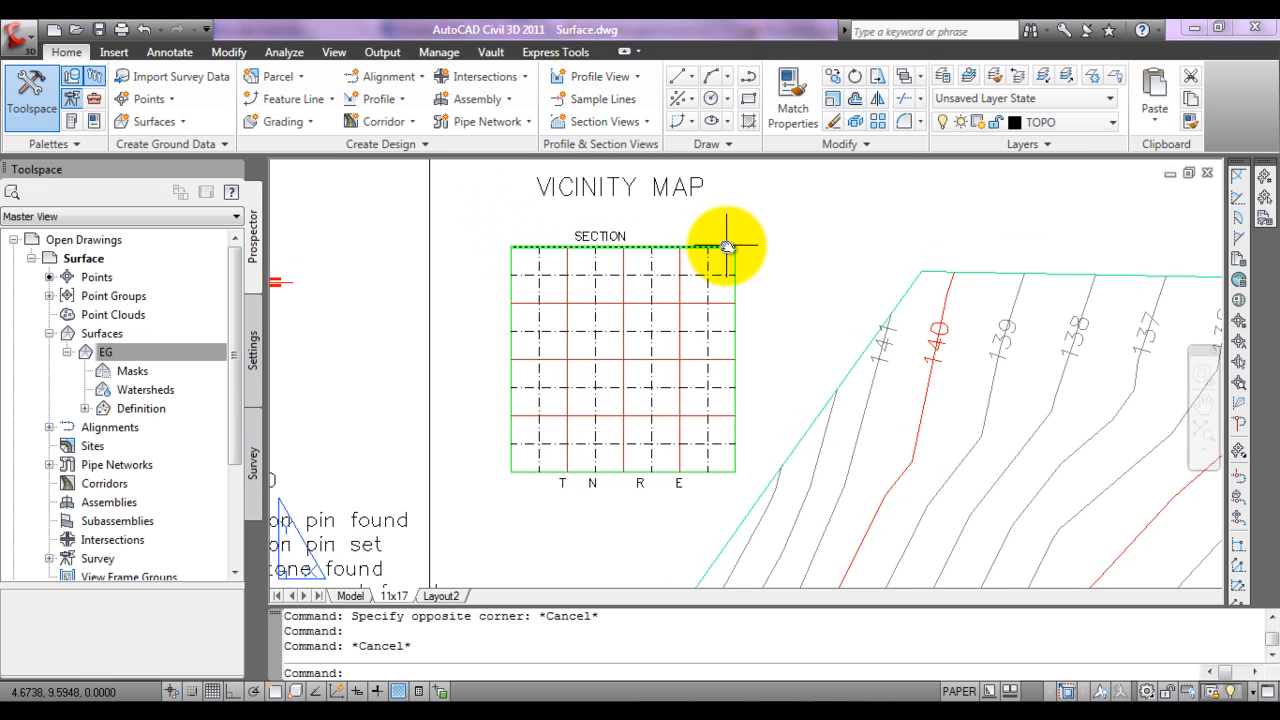
scroll(368, 253, down, 2)
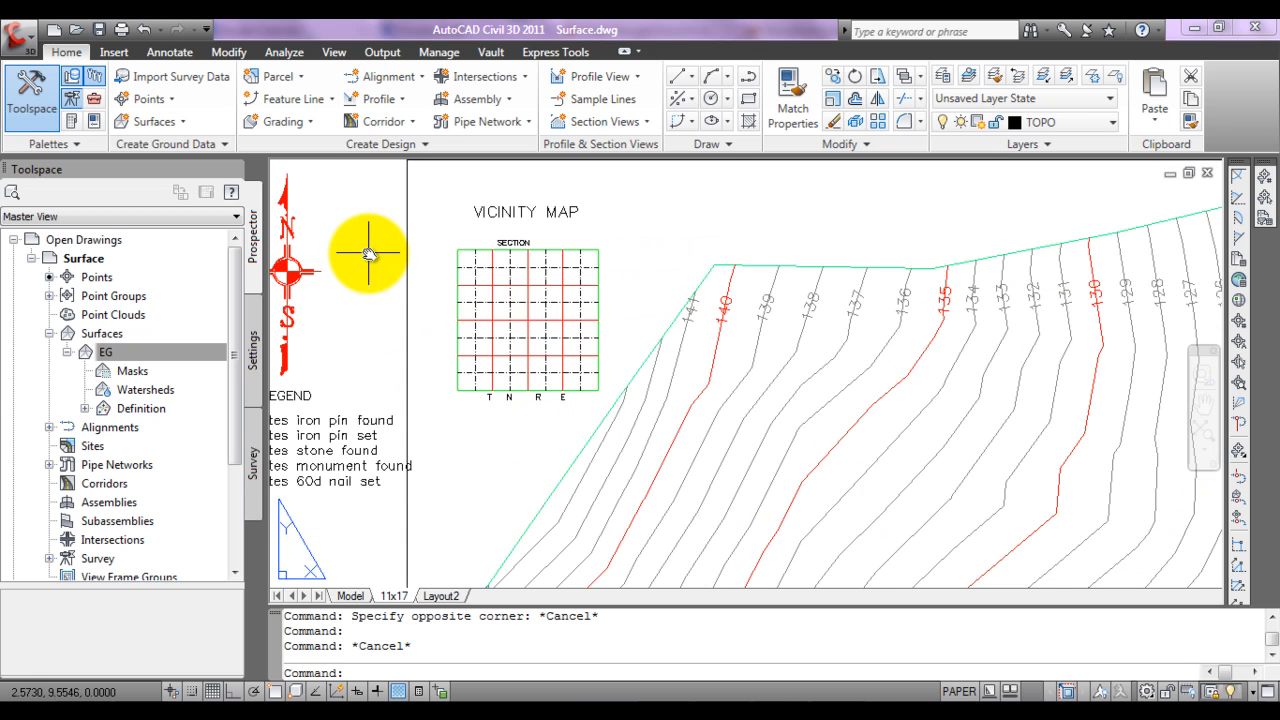
scroll(396, 211, down, 2)
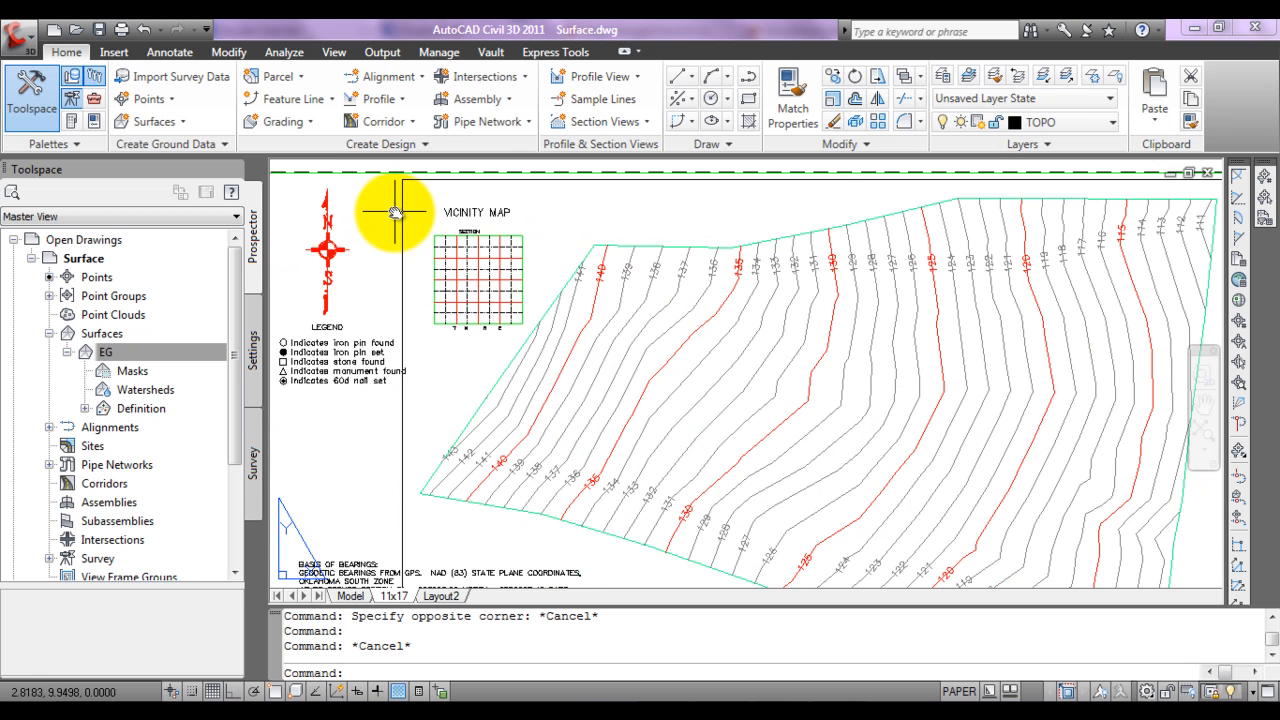
Step: Erase the vicinity map together with its title from the sheet, between the north arrow and the surface
scroll(396, 211, down, 2)
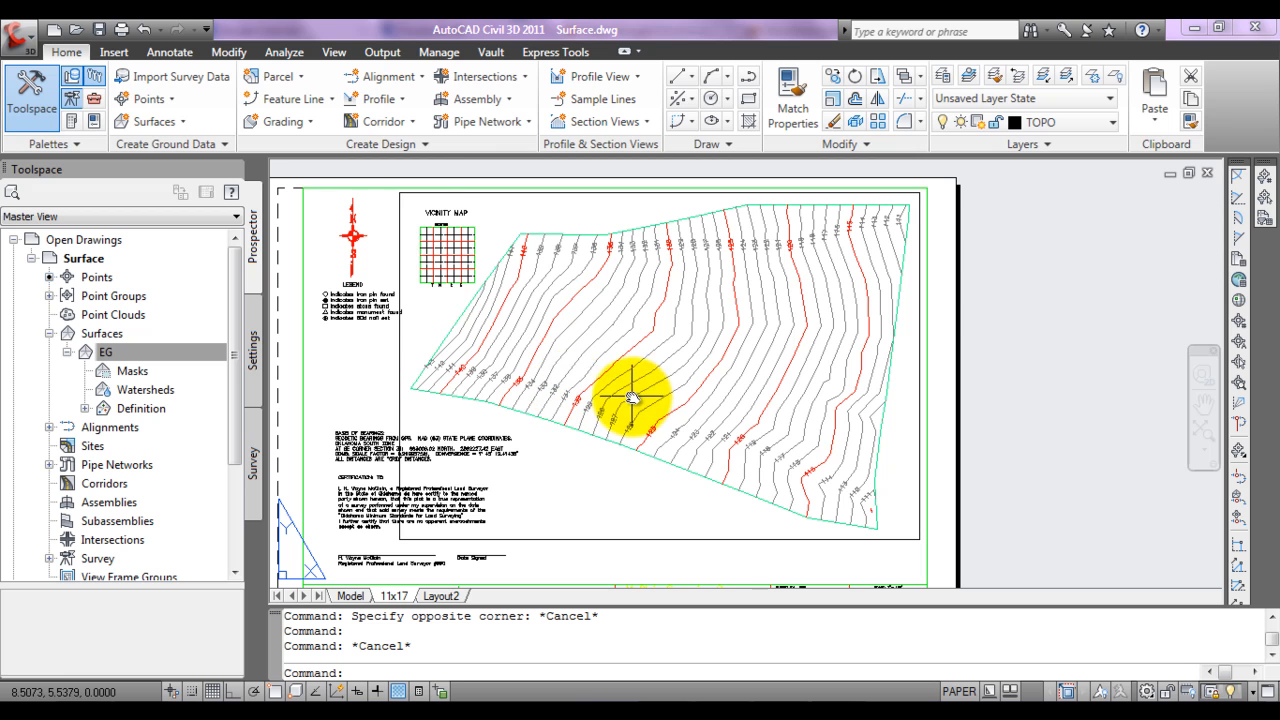
click(403, 207)
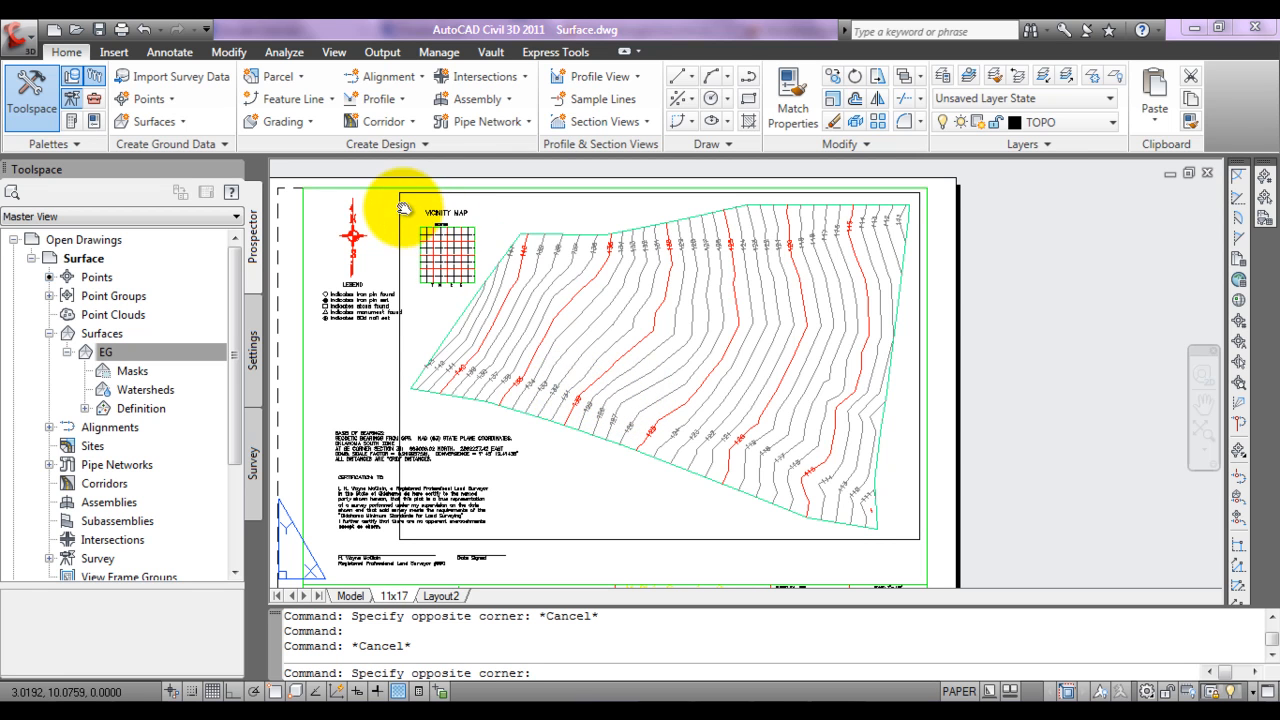
click(486, 288)
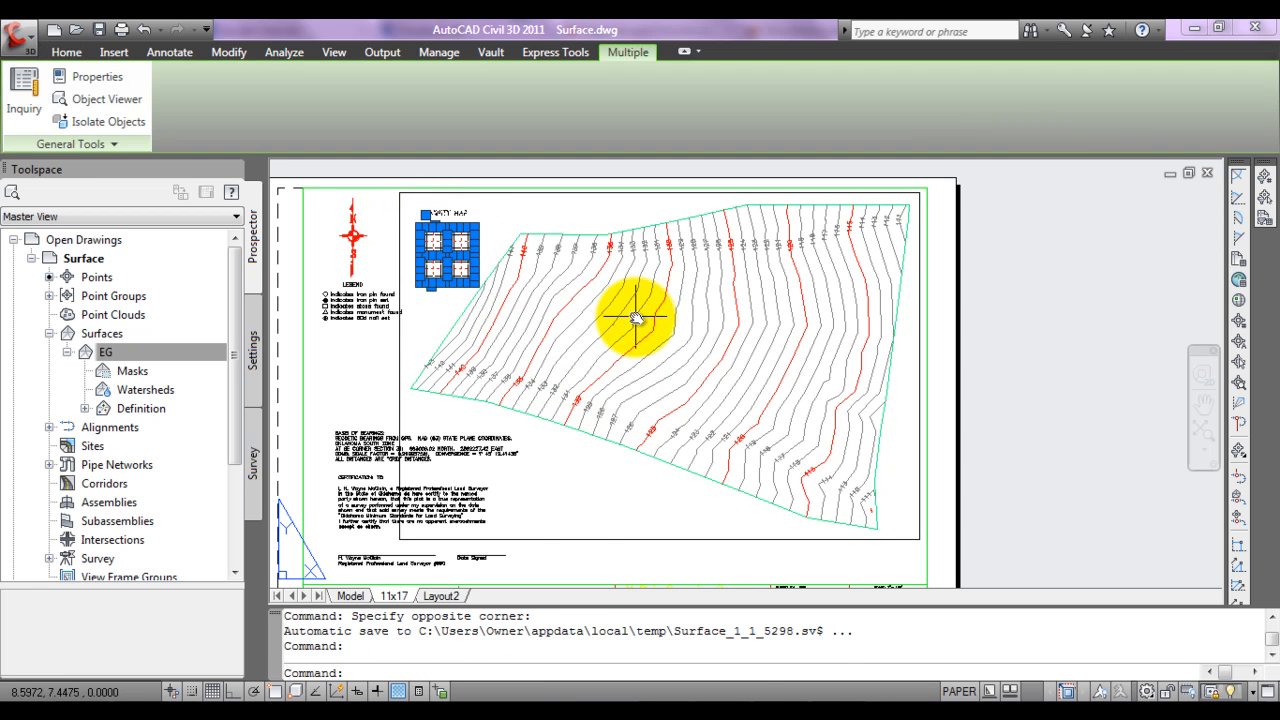
key(Delete)
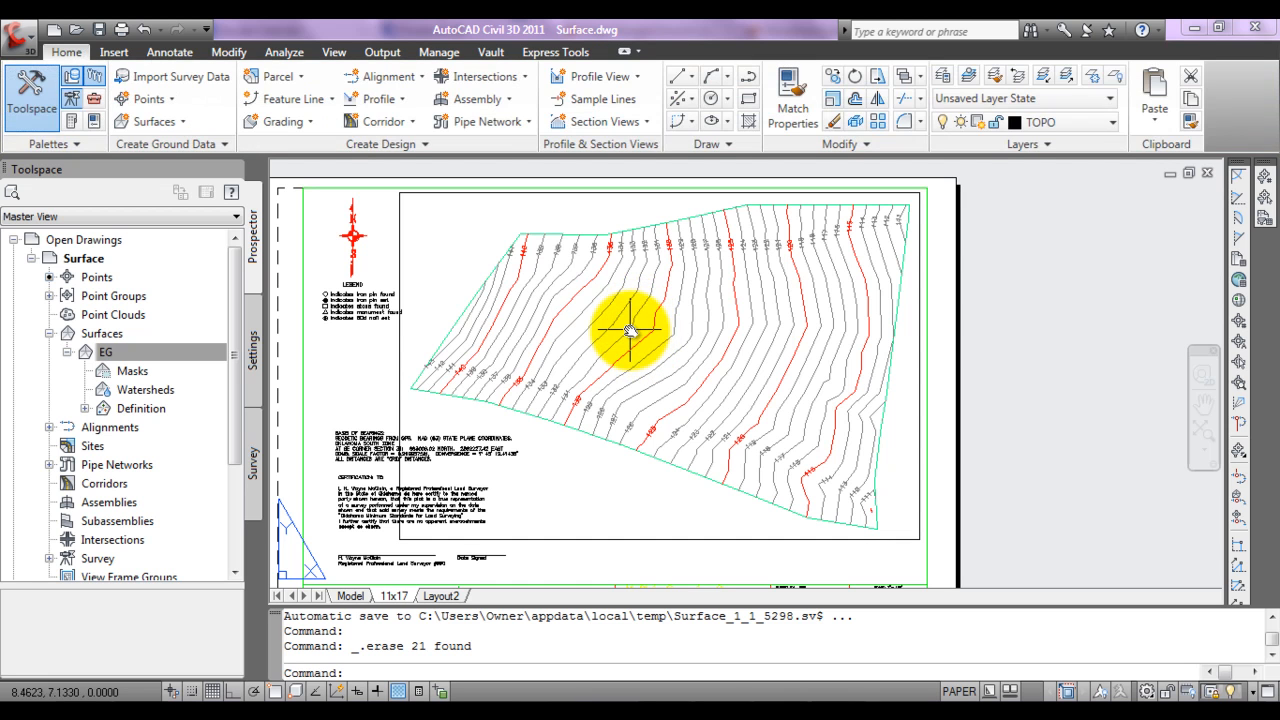
Step: Activate model space inside the layout viewport that shows the surface contours
click(1201, 436)
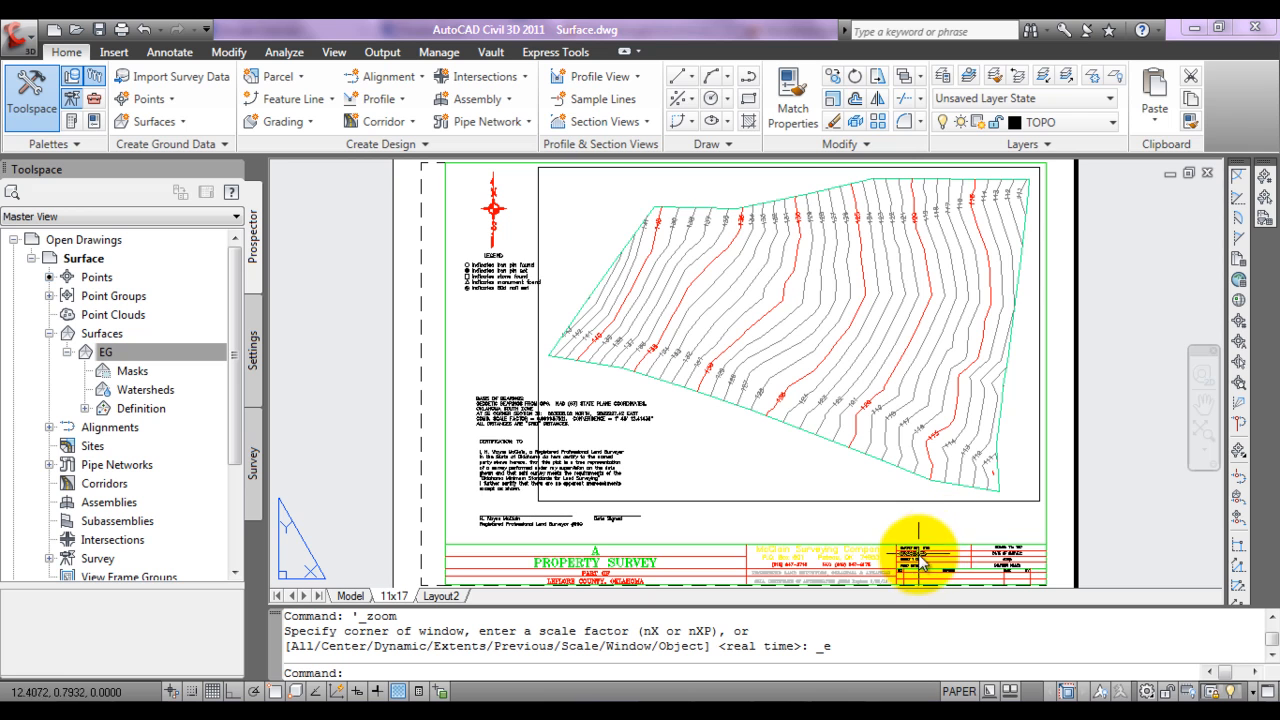
scroll(990, 548, up, 5)
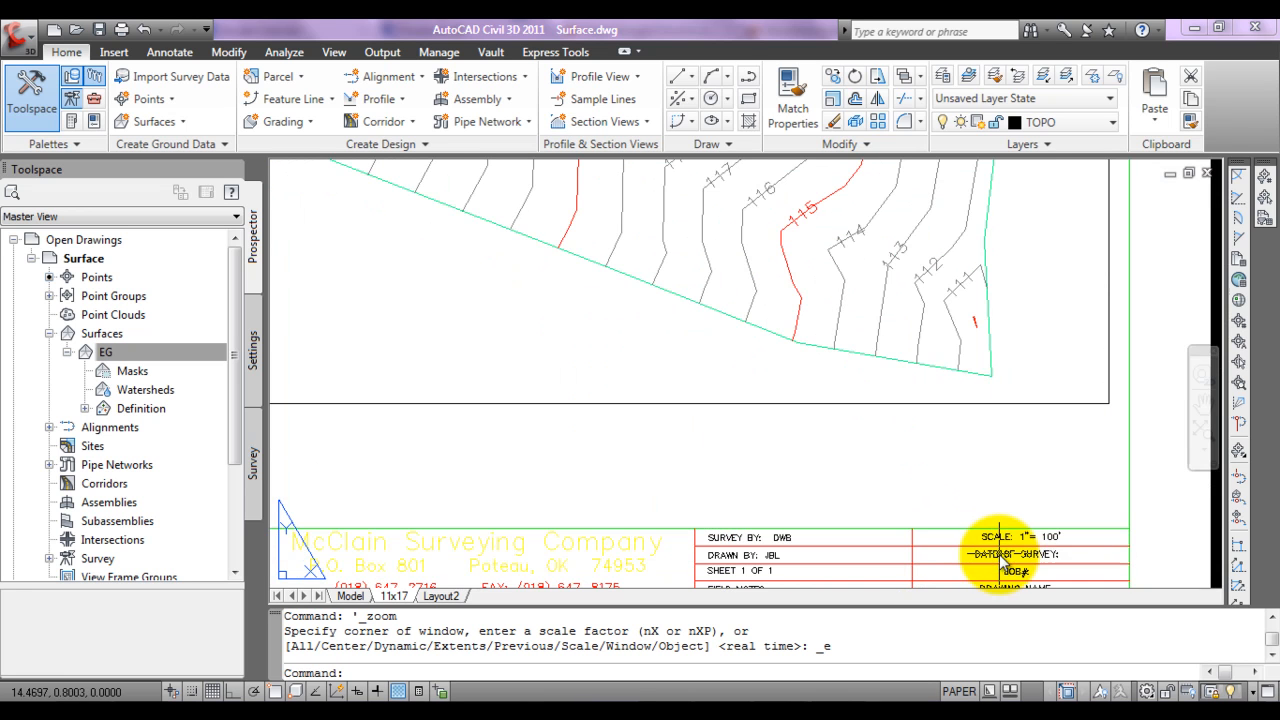
click(769, 343)
double_click(770, 346)
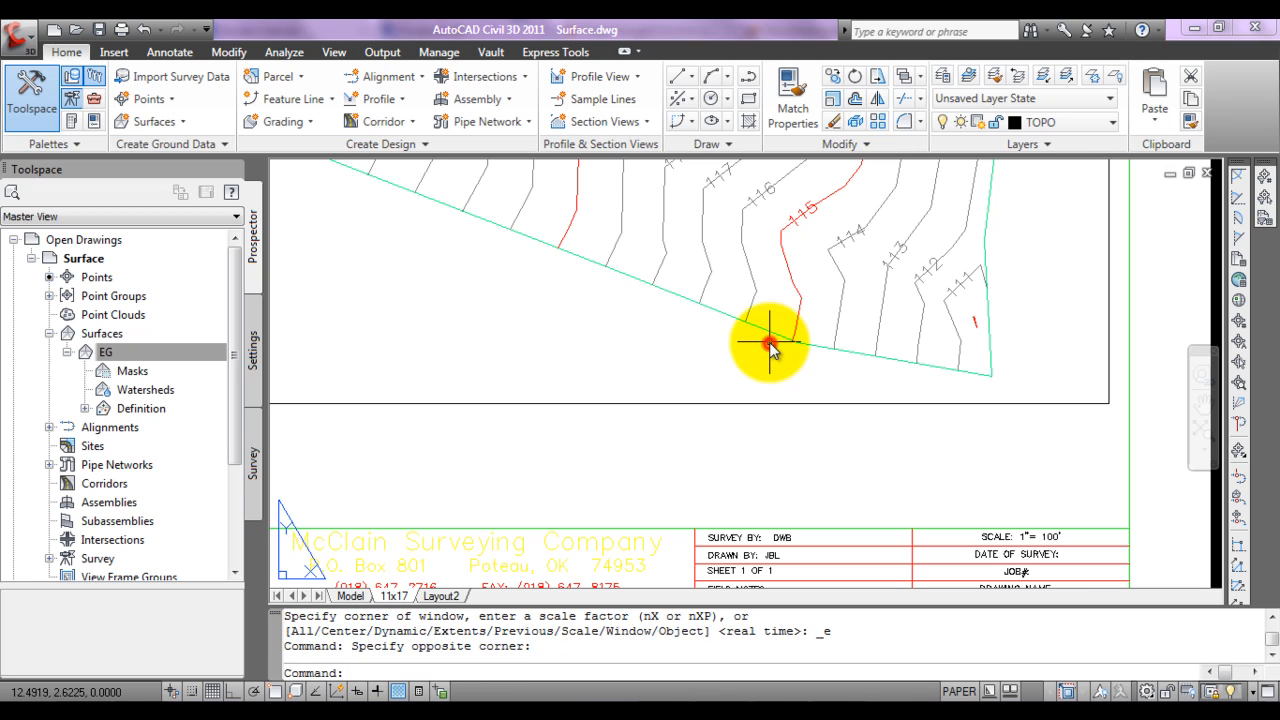
key(Escape)
key(Escape)
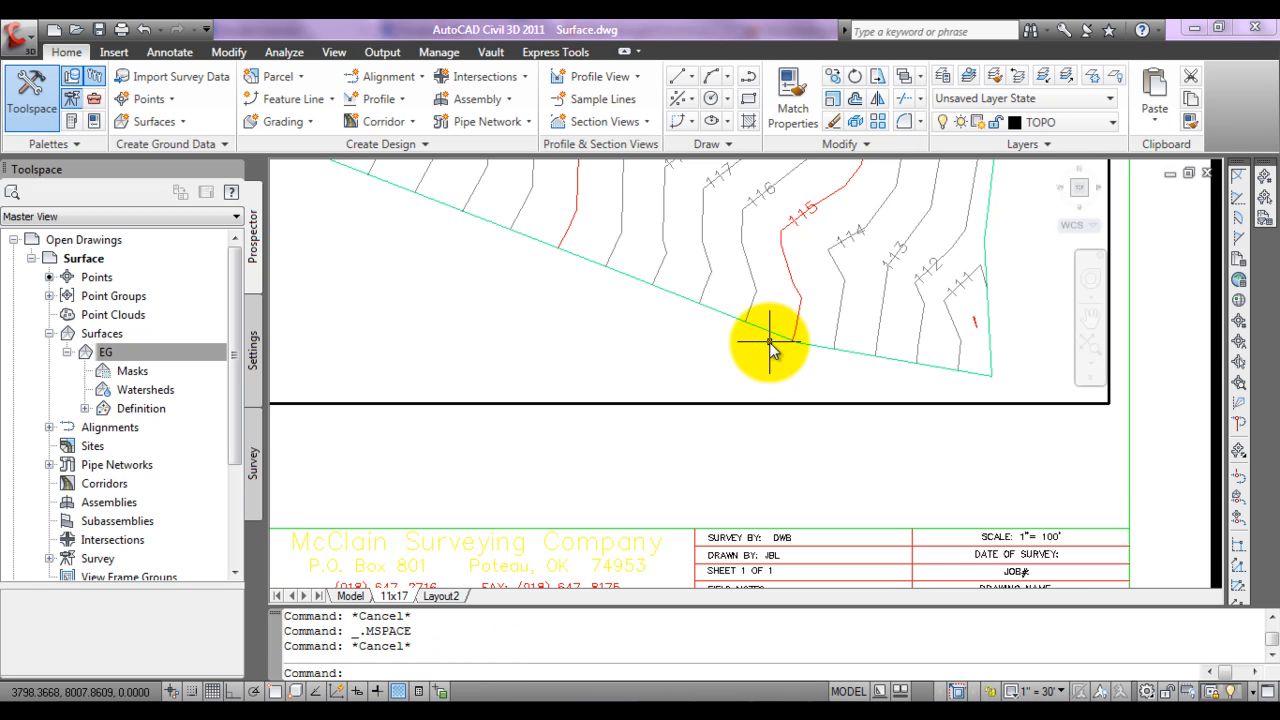